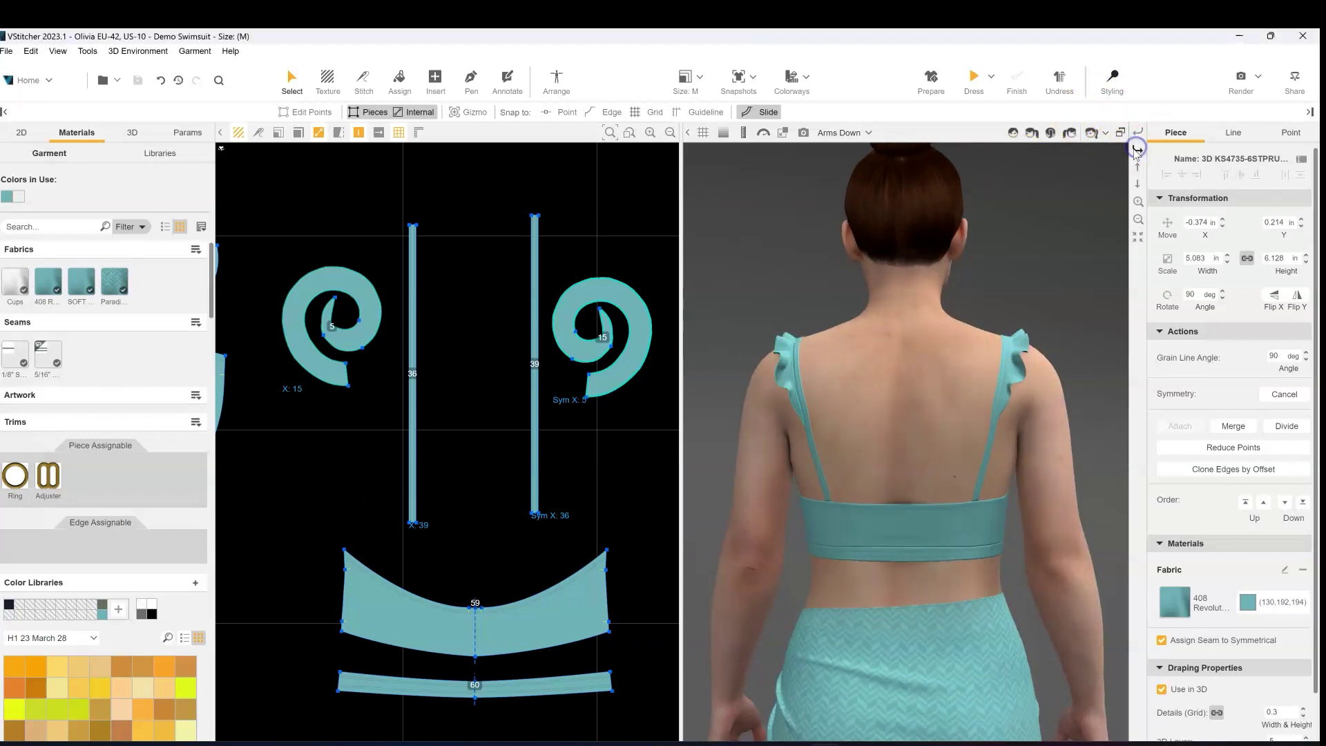
# - Clone the strap piece's lower edge by an offset of -0.375 in, extended to the edges
pyautogui.click(1048, 132)
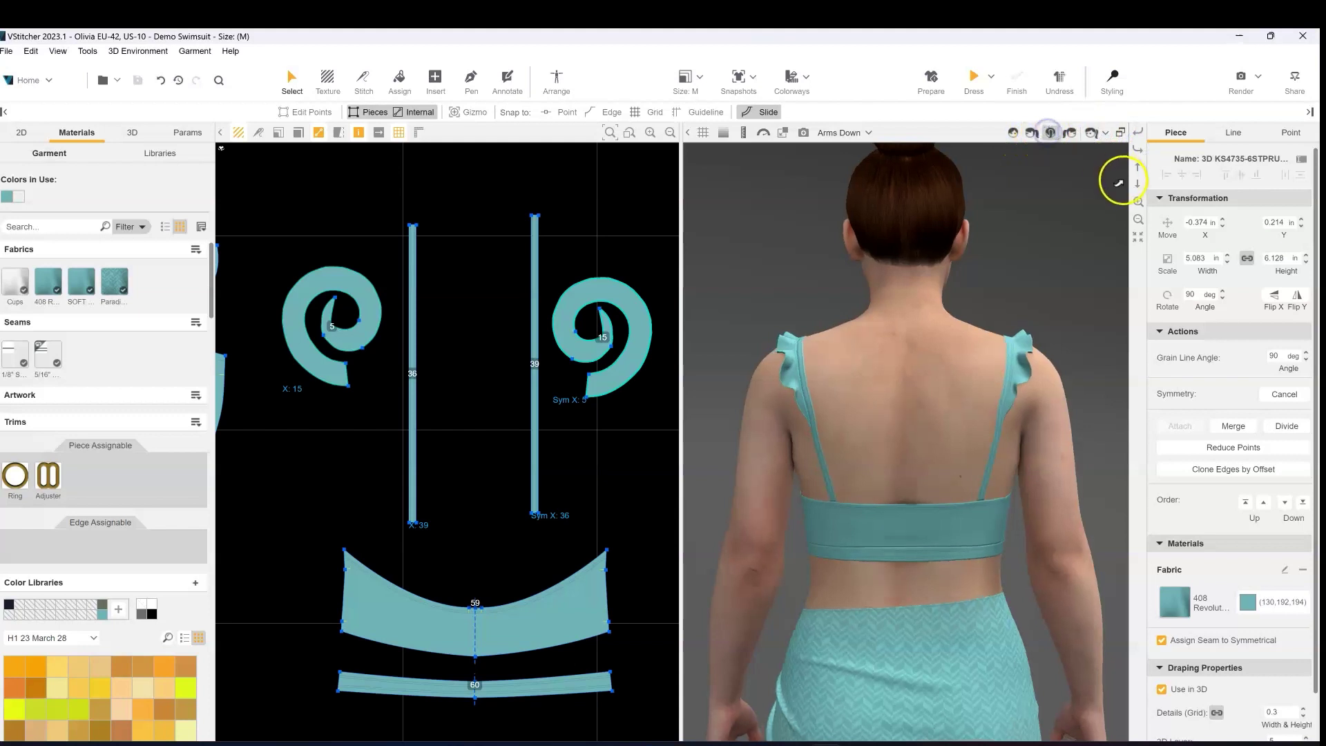
pyautogui.scroll(3, 1022, 397)
pyautogui.scroll(1, 1033, 388)
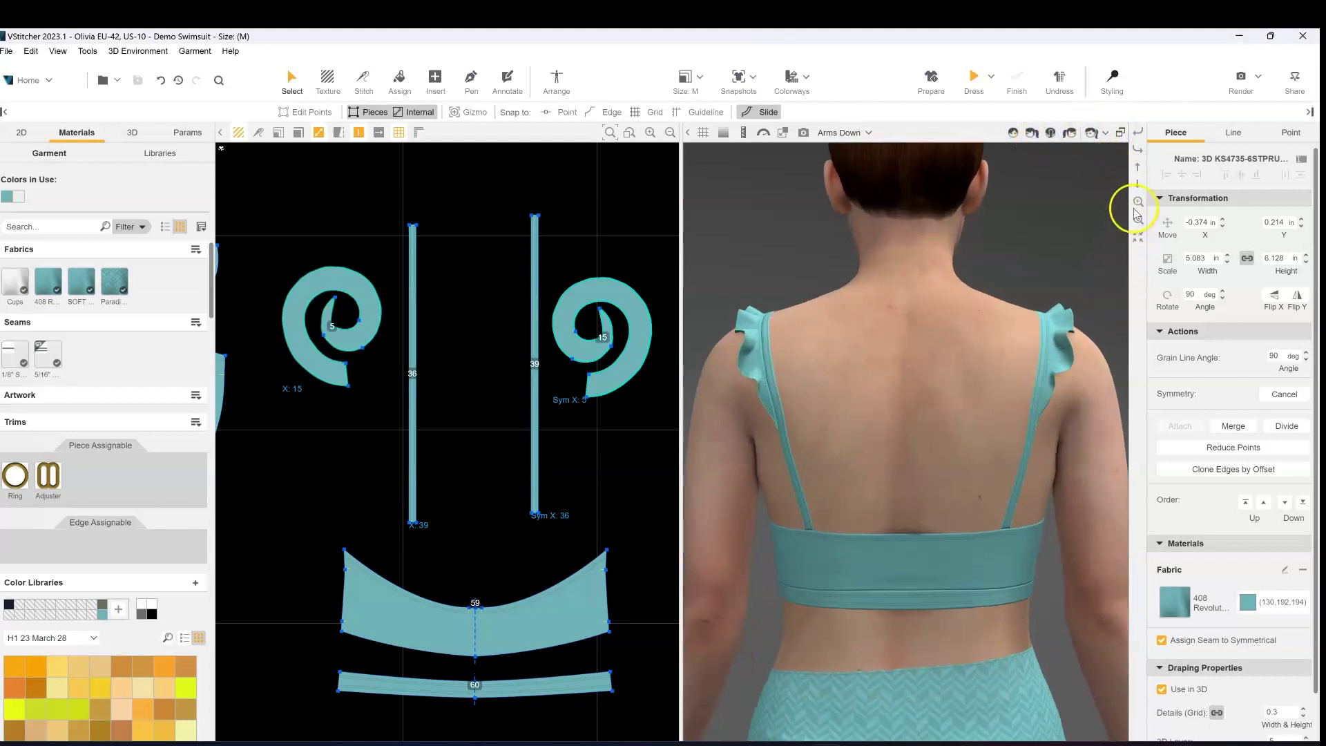
pyautogui.click(1137, 168)
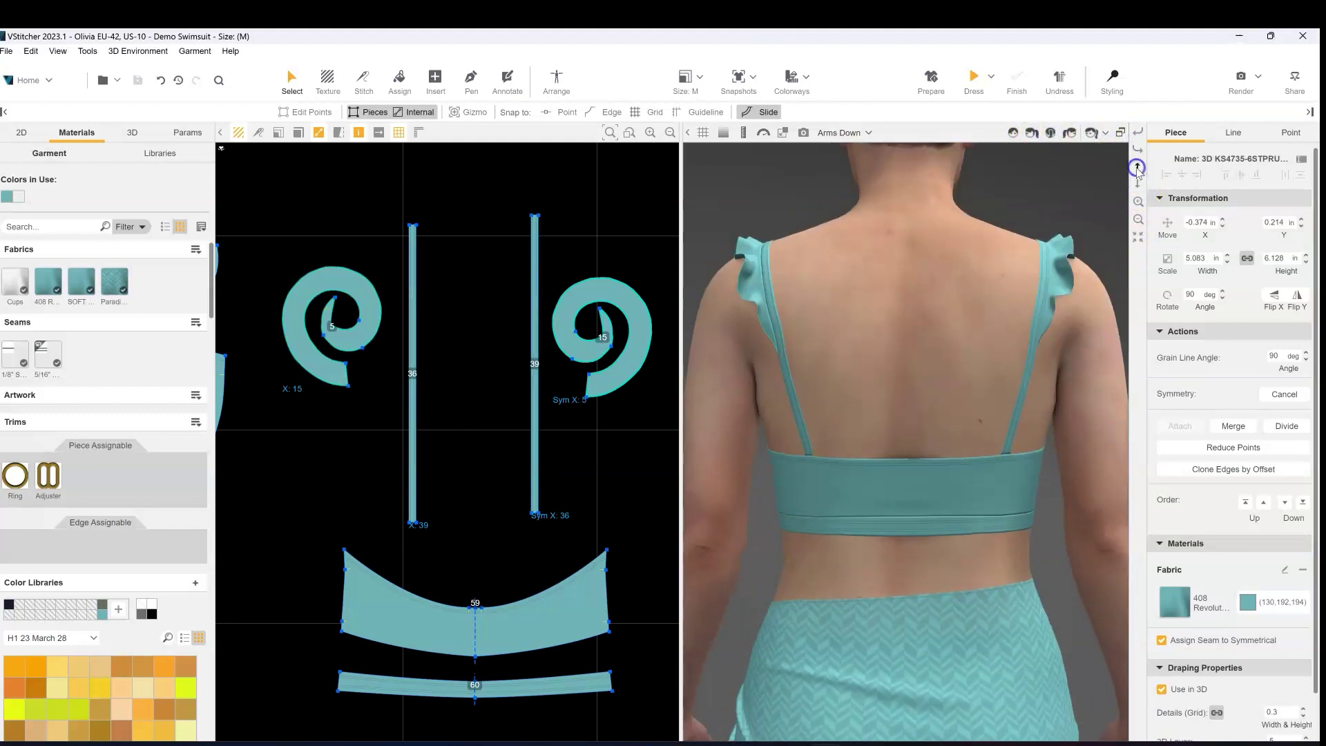
pyautogui.scroll(3, 432, 527)
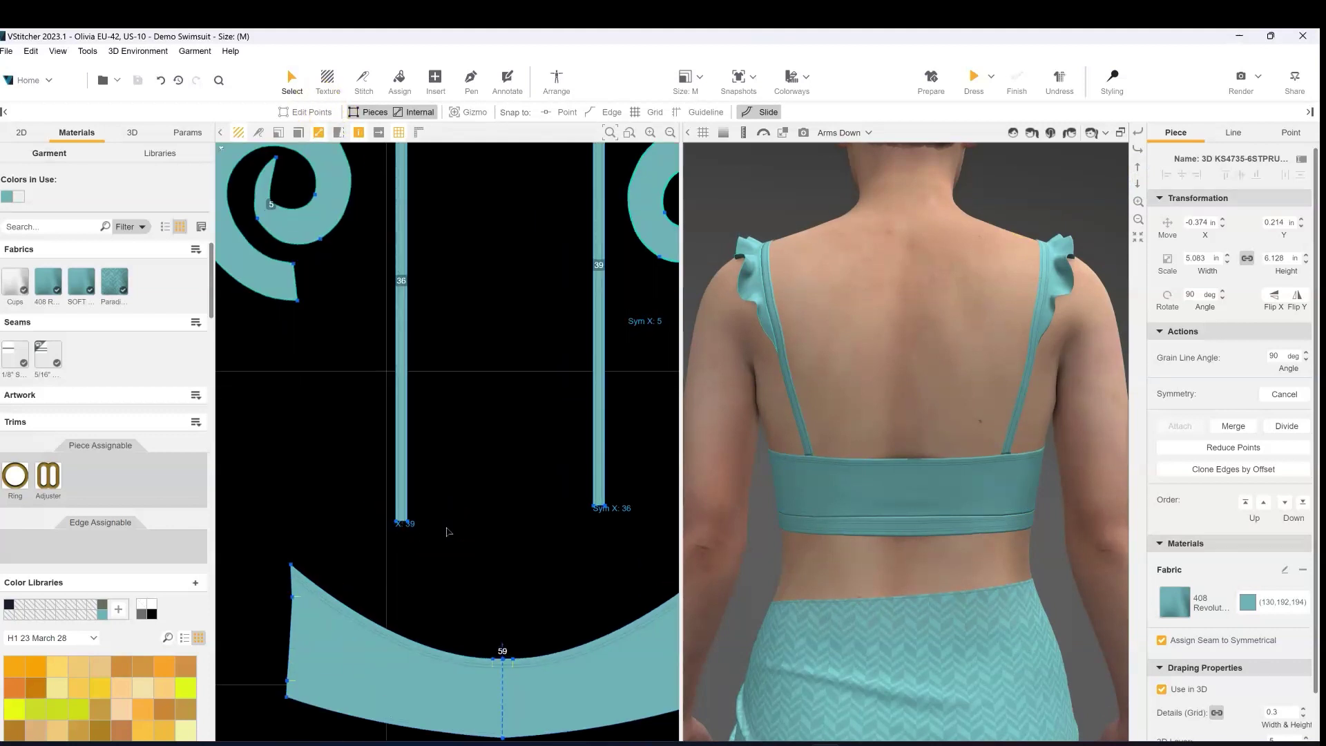
pyautogui.click(400, 523)
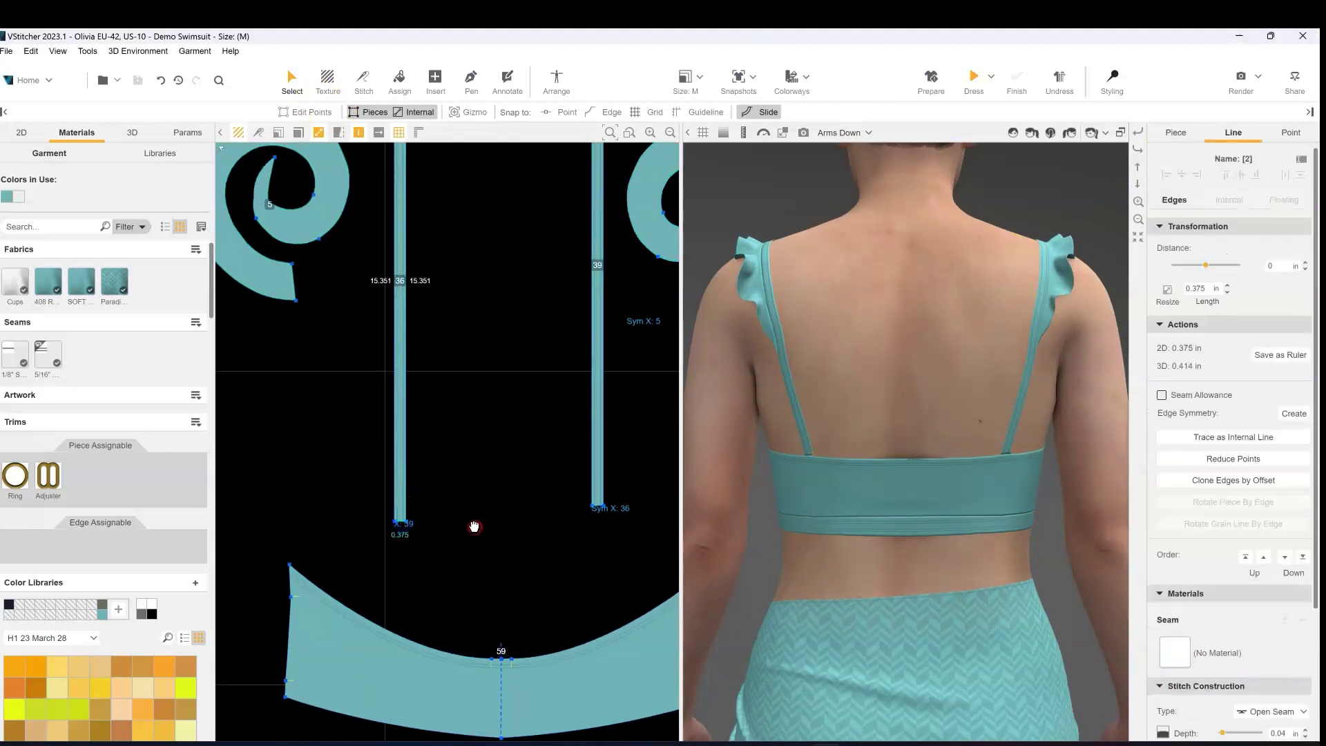
pyautogui.moveTo(473, 527); pyautogui.dragTo(459, 529, button='middle')
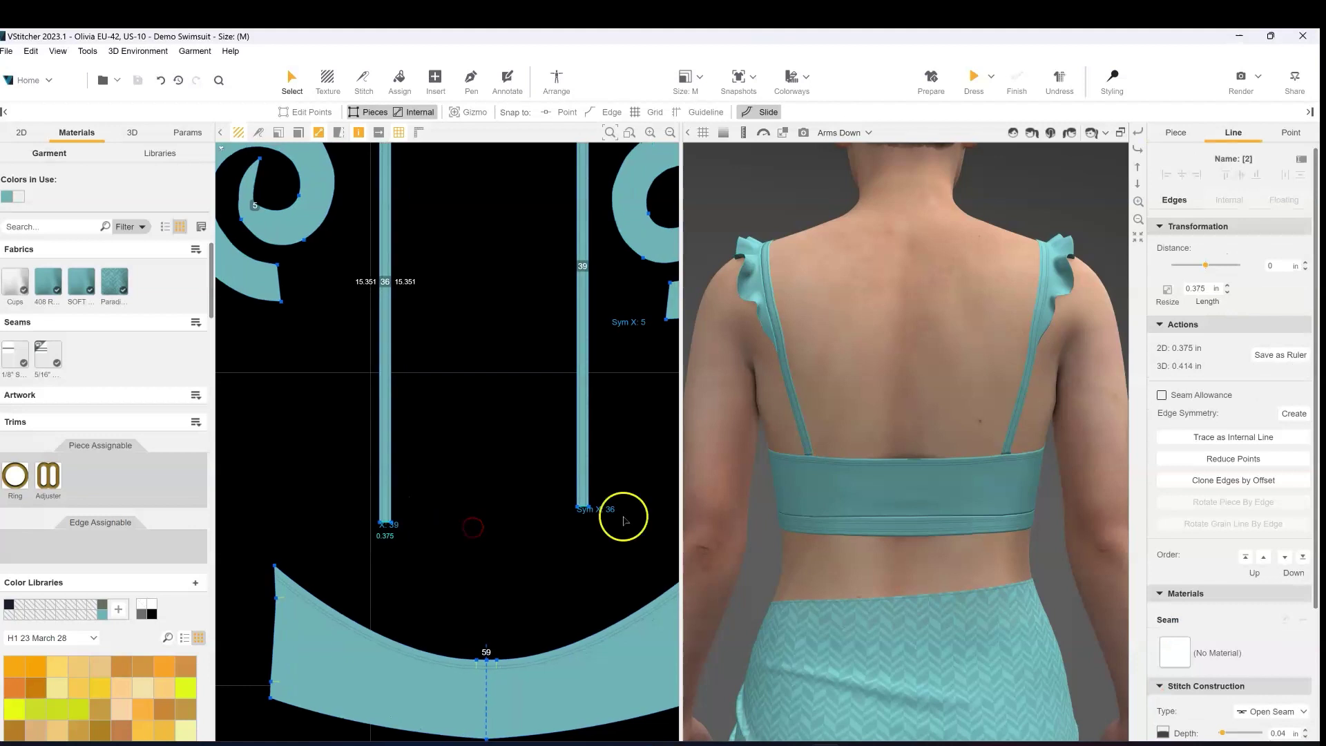
pyautogui.click(1233, 480)
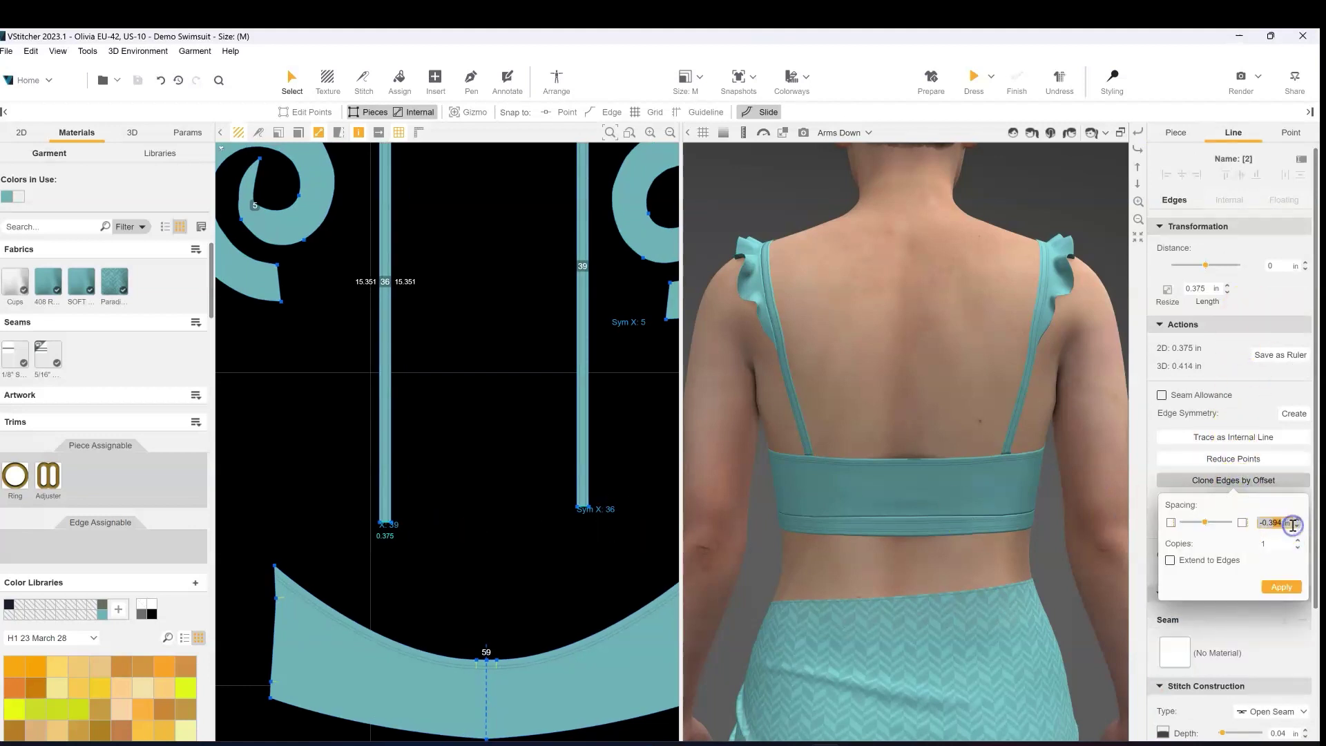
pyautogui.click(1213, 560)
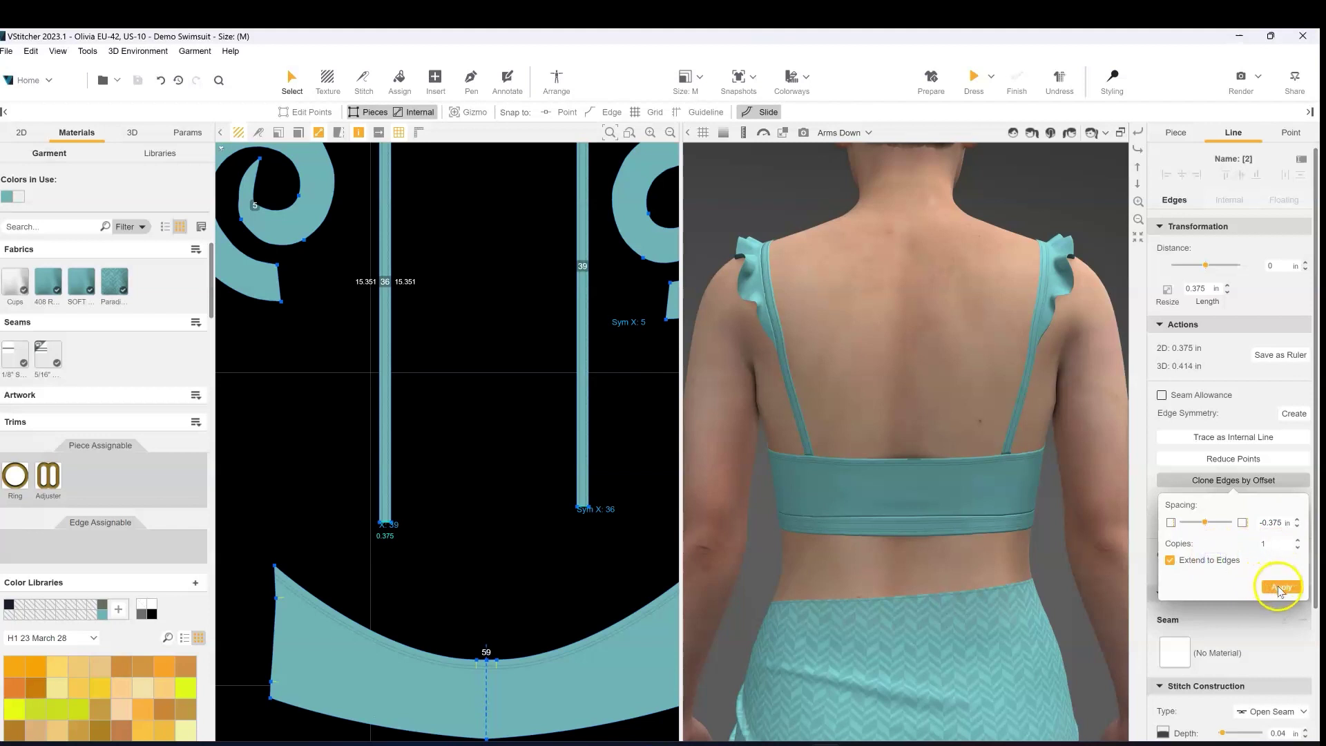
pyautogui.click(1279, 585)
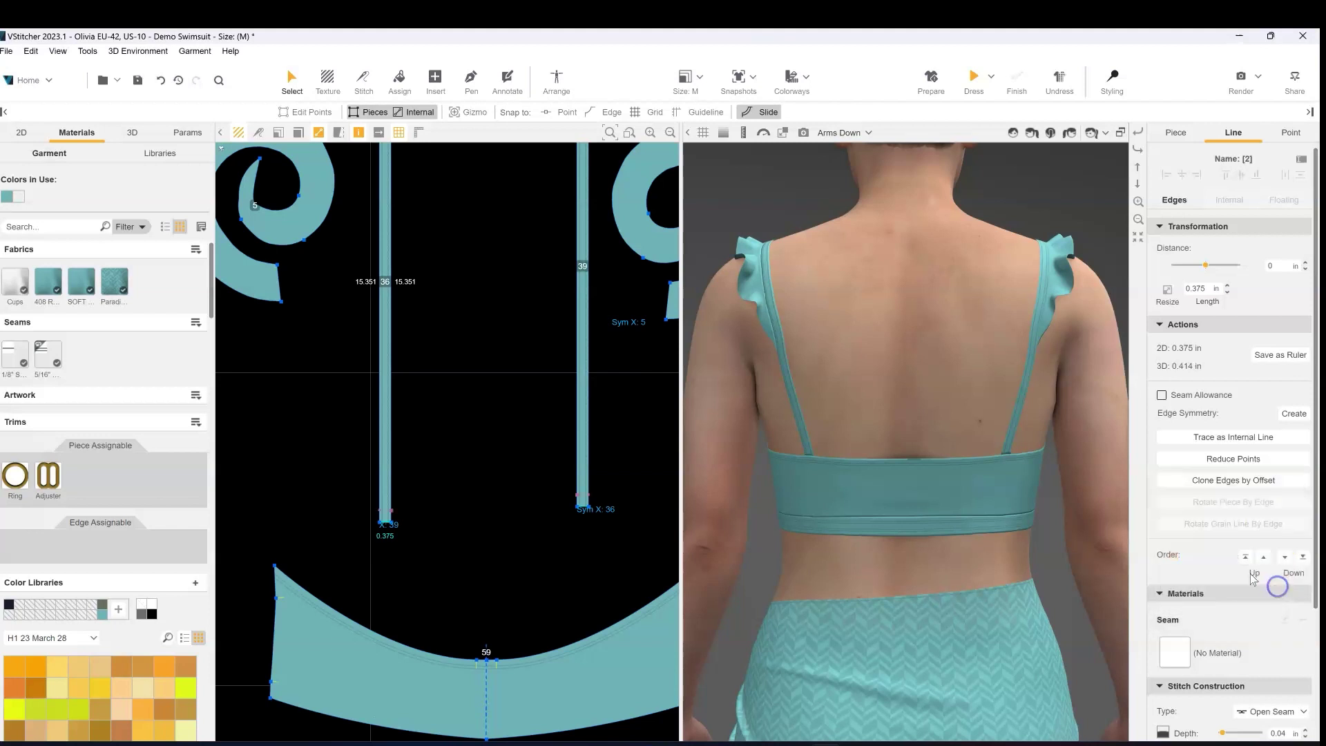
# - Slice the strap at the cloned internal line and move the small square off each of the two symmetrical straps
pyautogui.click(388, 514)
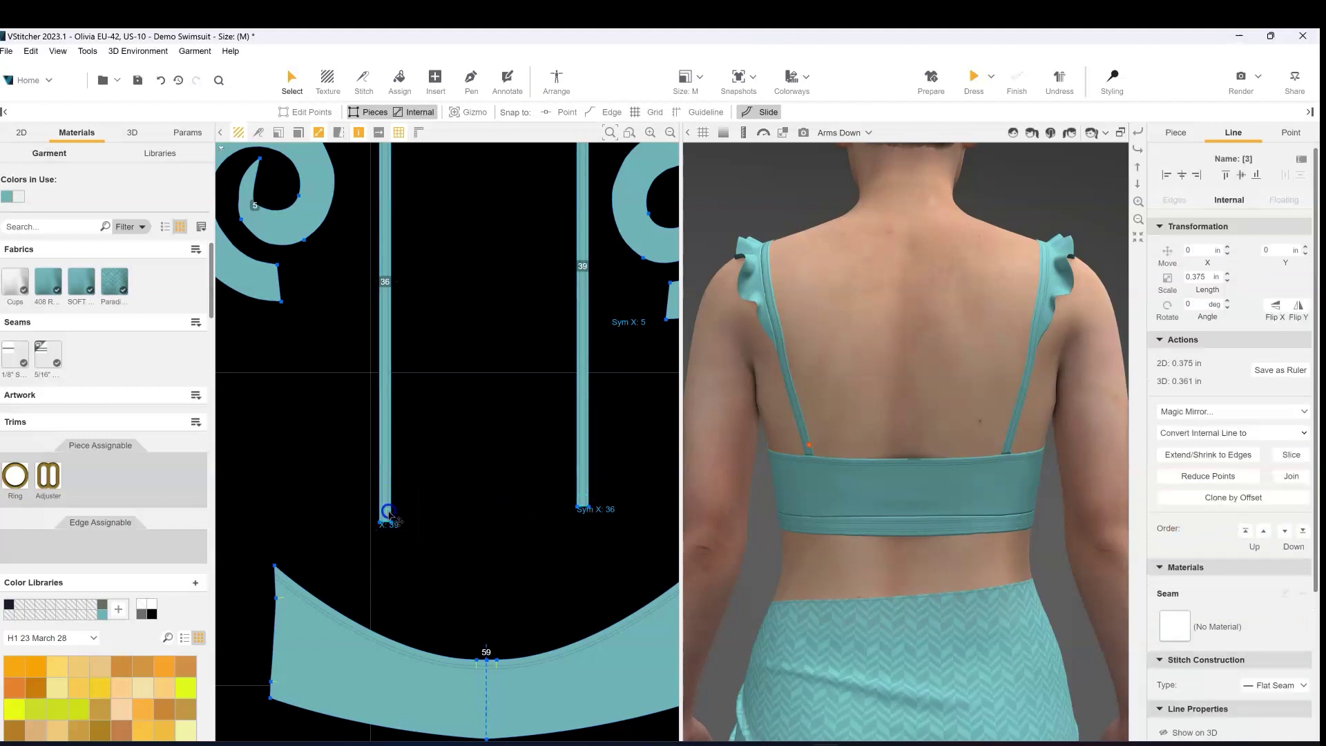
pyautogui.click(1290, 455)
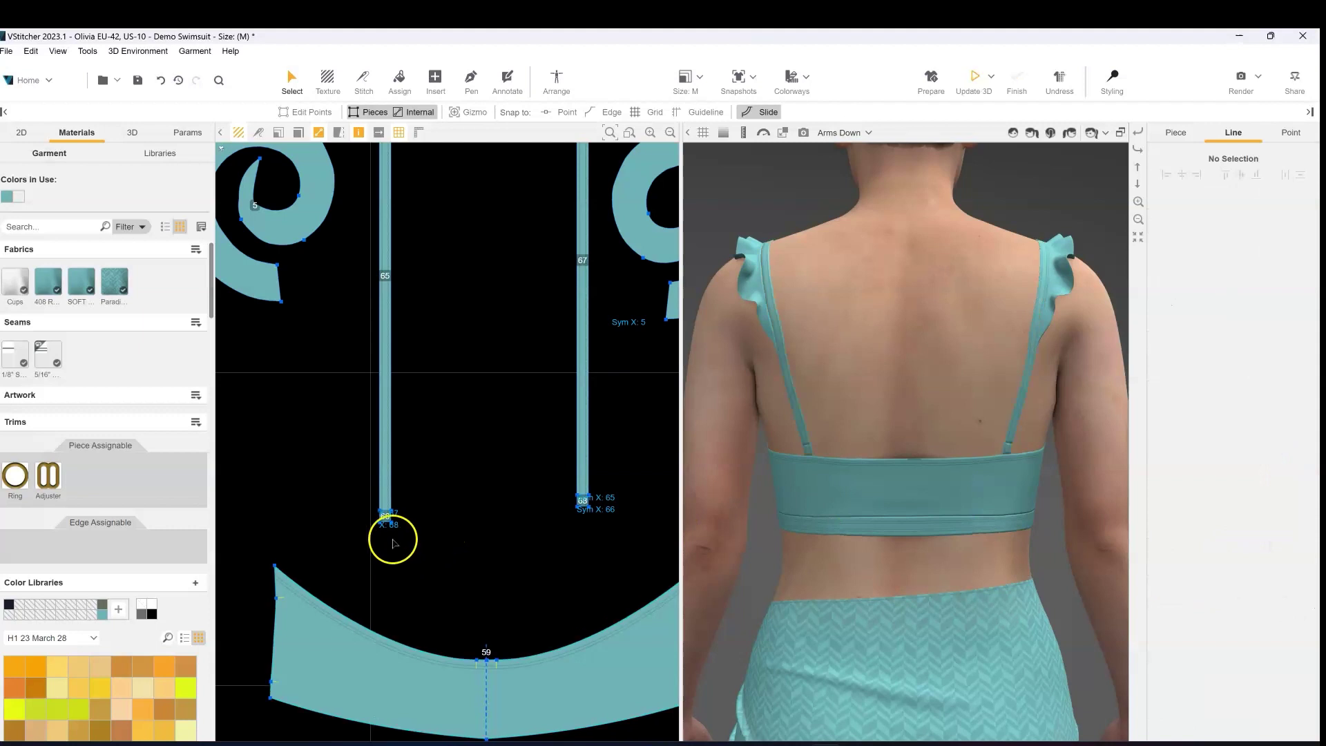
pyautogui.moveTo(397, 530); pyautogui.dragTo(401, 603)
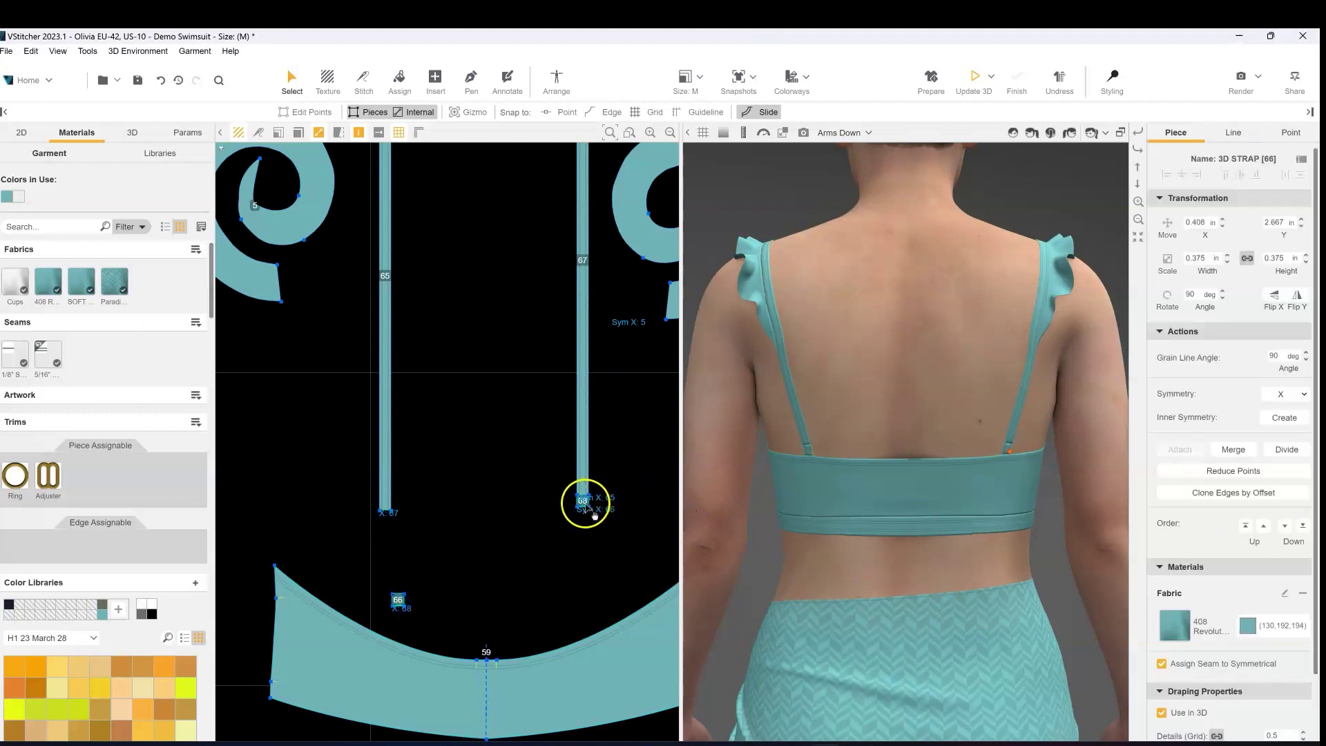
pyautogui.moveTo(594, 515); pyautogui.dragTo(605, 586)
pyautogui.click(486, 537)
# - Delete the stitches joining the strap's lower end to the small cut-off square
pyautogui.click(359, 35)
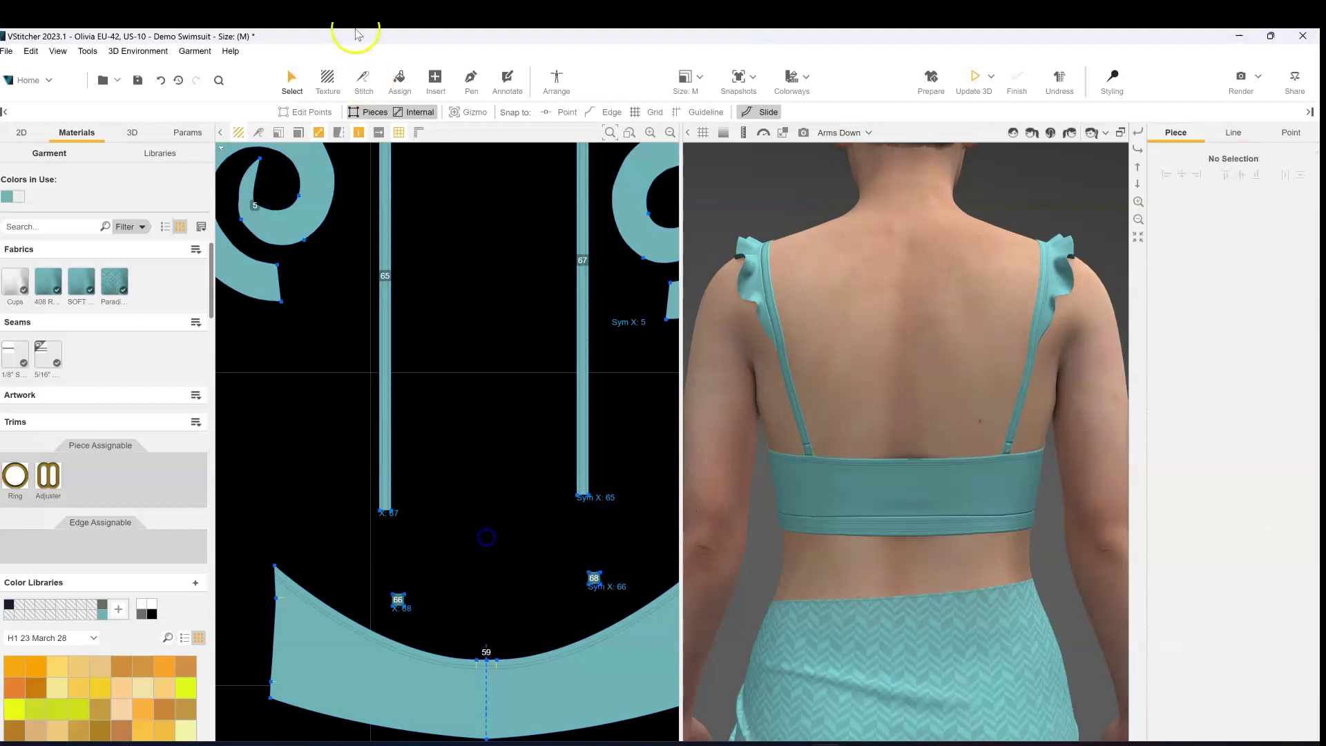
pyautogui.click(367, 76)
pyautogui.click(399, 592)
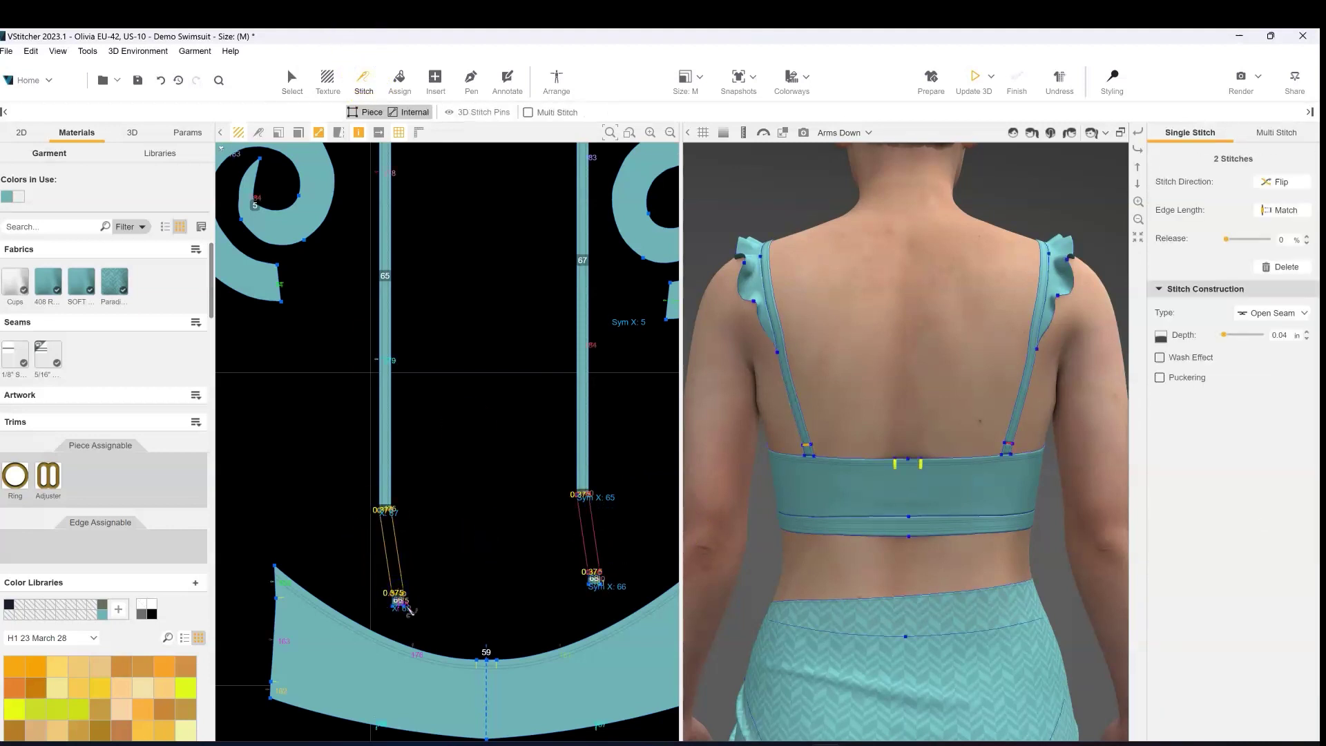
pyautogui.click(402, 614)
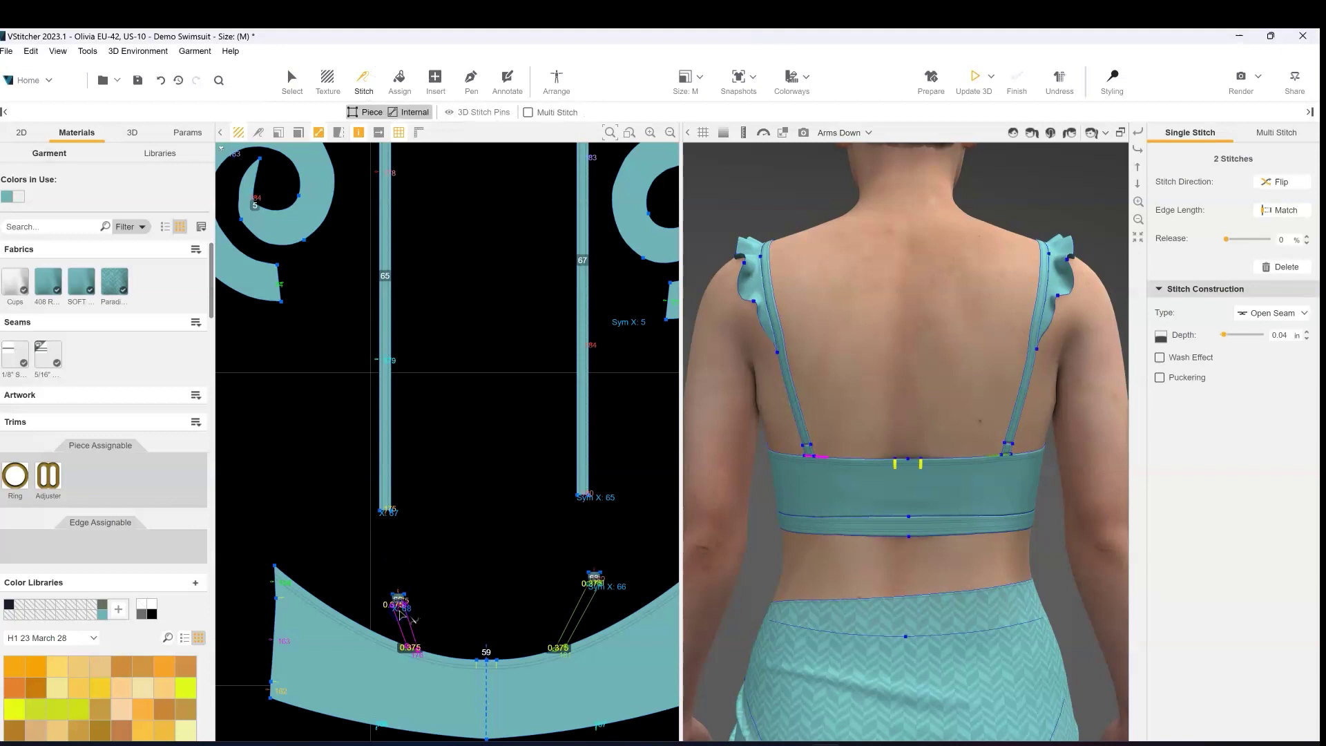
pyautogui.click(433, 554)
pyautogui.scroll(2, 394, 523)
pyautogui.moveTo(413, 529); pyautogui.dragTo(345, 488)
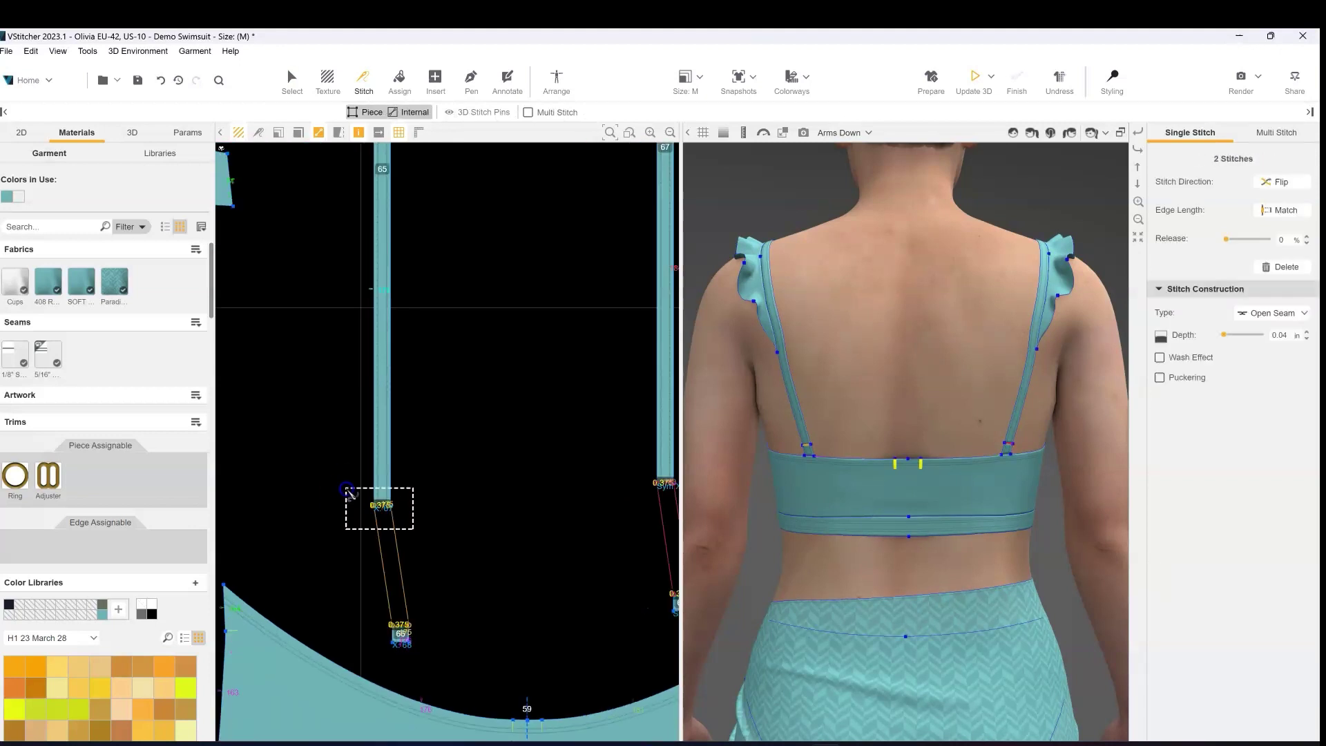
pyautogui.press('Delete')
pyautogui.scroll(-4, 541, 547)
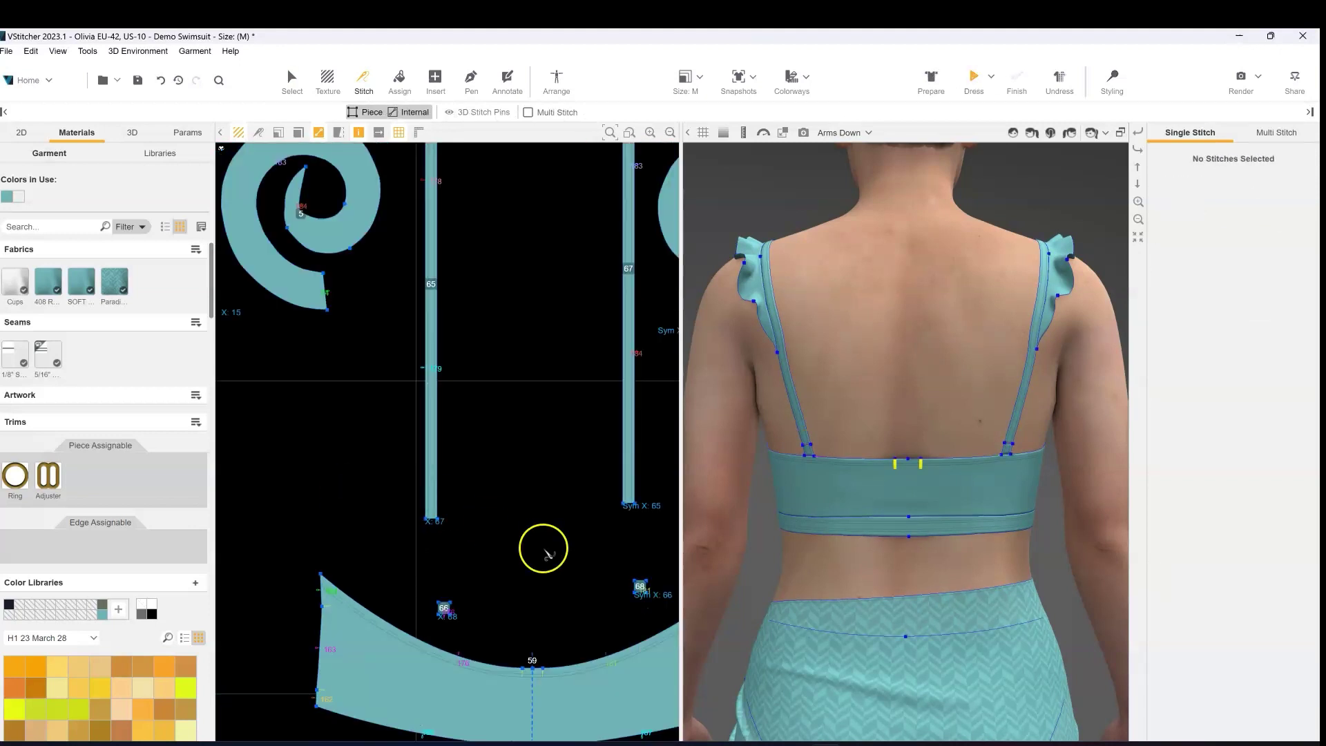
# - Insert a 0.5 by 0.5 in rectangle between the strap's lower end and the cut-off square
pyautogui.click(435, 78)
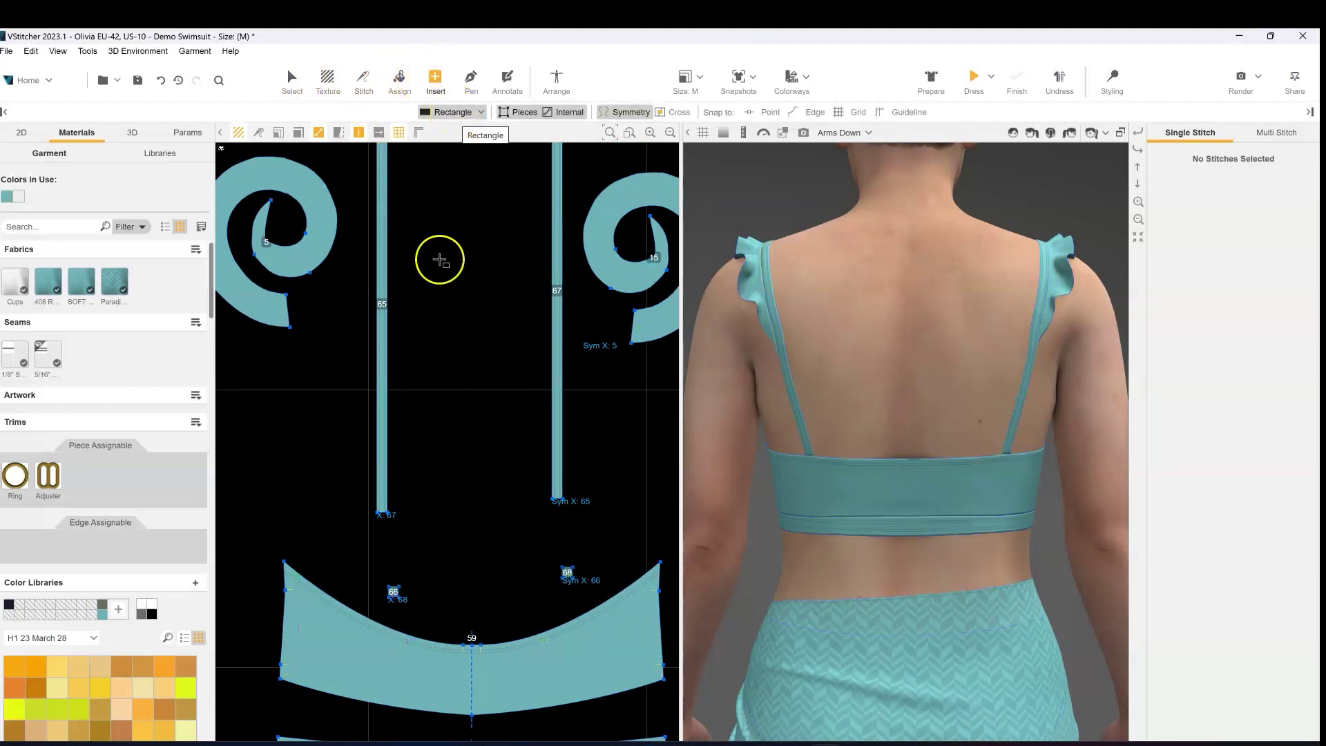
pyautogui.click(382, 554)
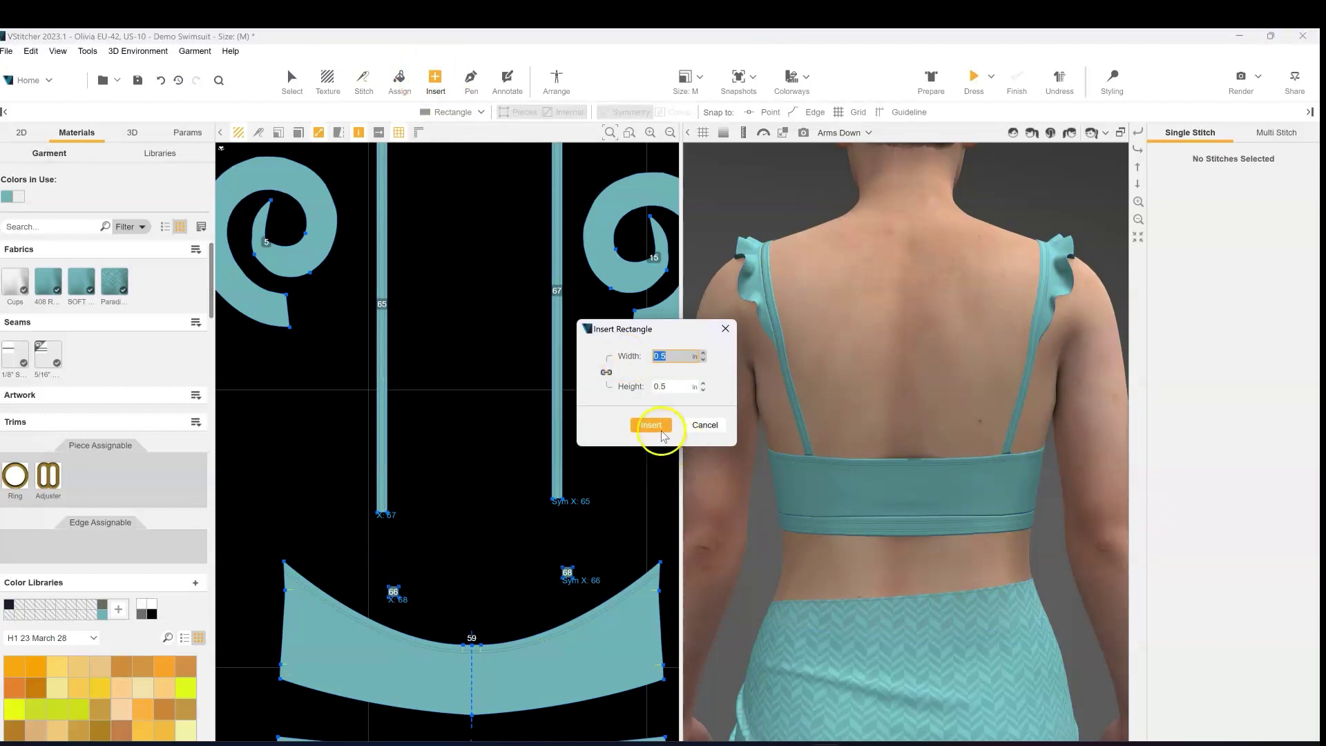
pyautogui.click(662, 432)
pyautogui.click(290, 80)
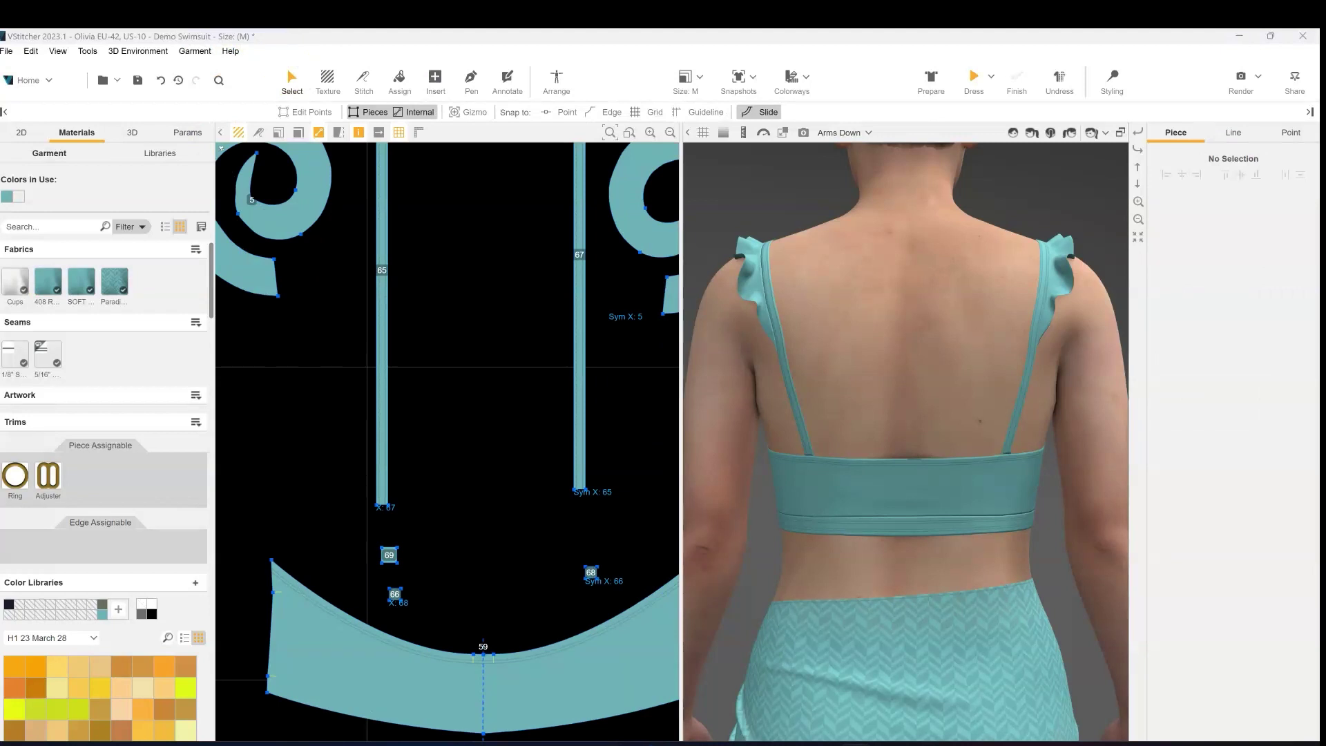
# - Clone the 408 Revolutional Energy fabric and select the copy
pyautogui.rightClick(44, 284)
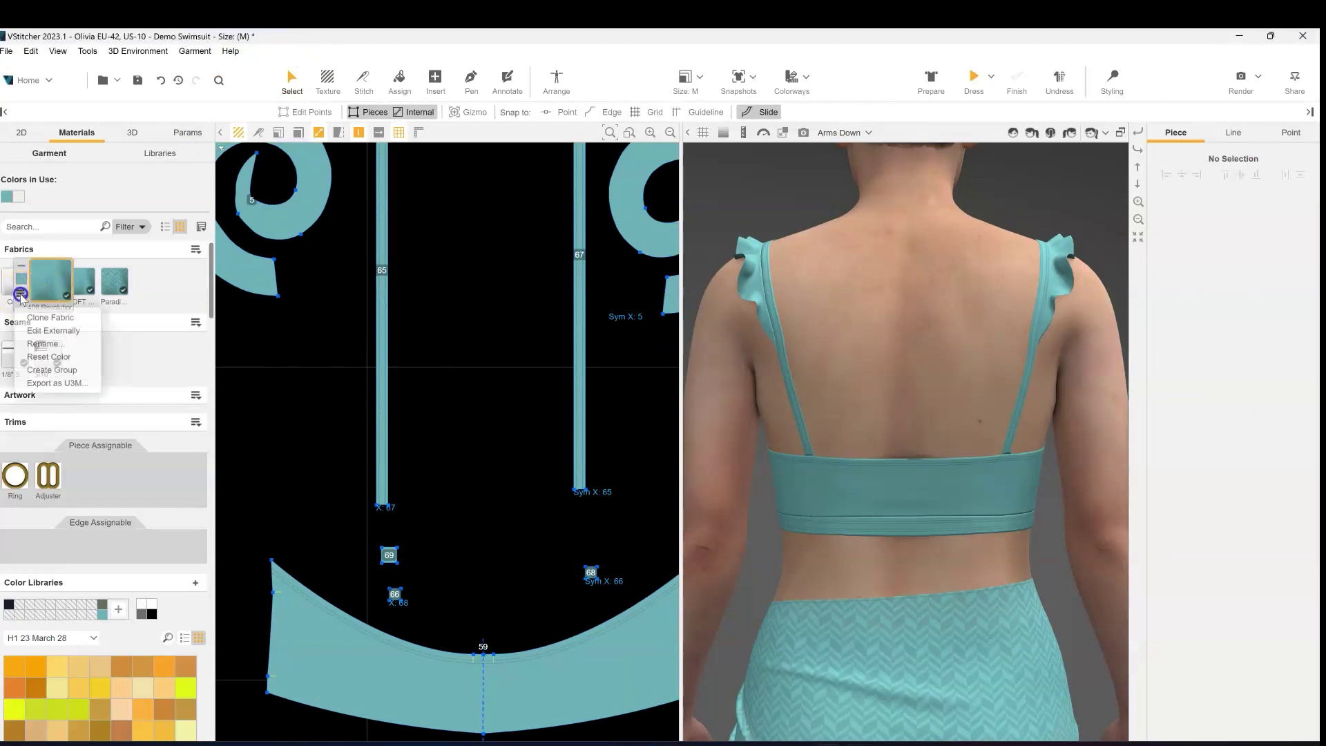
pyautogui.click(45, 324)
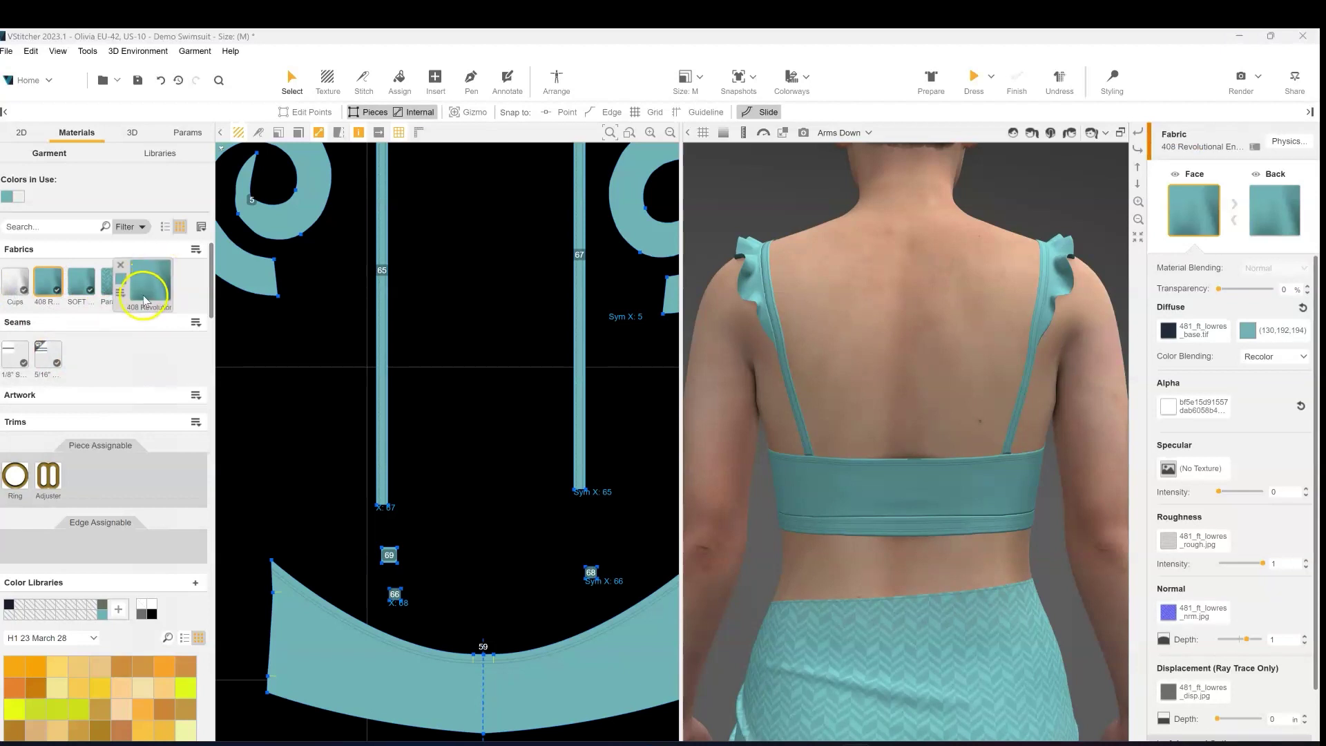
pyautogui.click(147, 281)
# - Set the cloned fabric's physics to Hardware from the Browzwear Misc category
pyautogui.click(1274, 143)
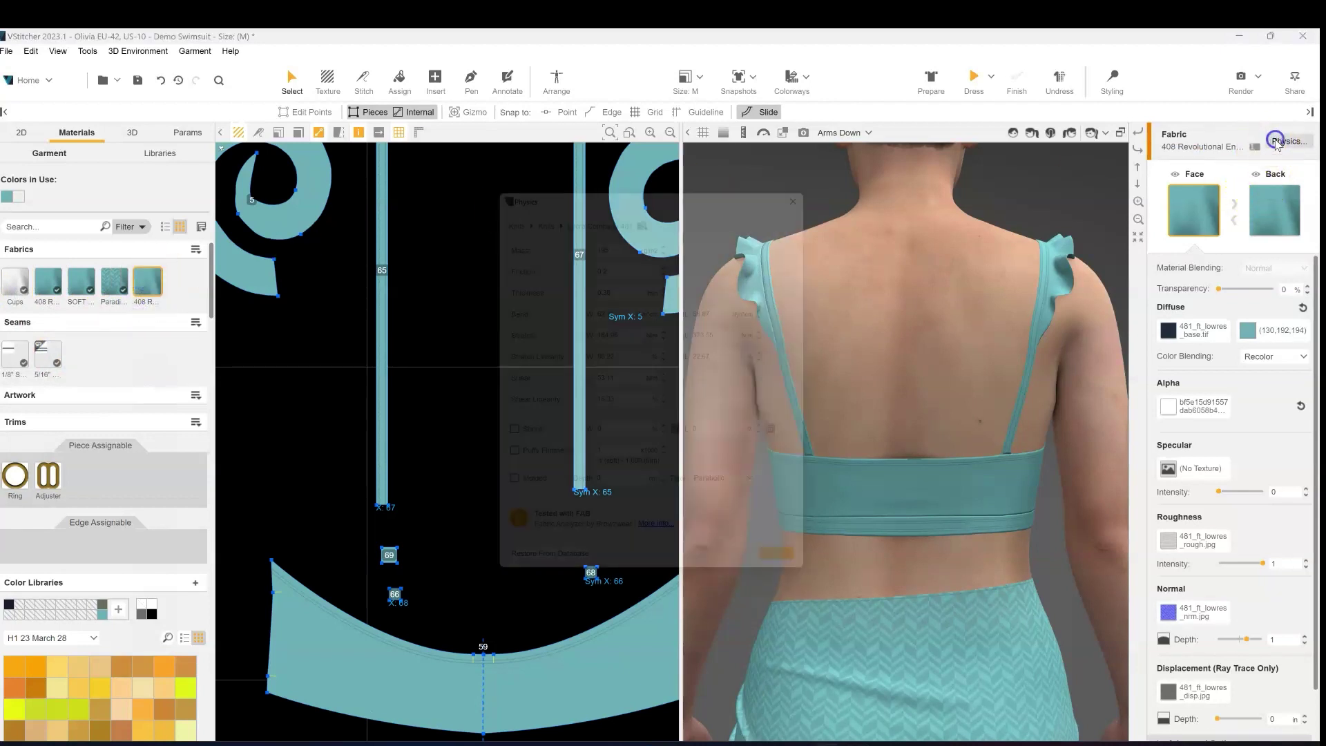
pyautogui.click(647, 207)
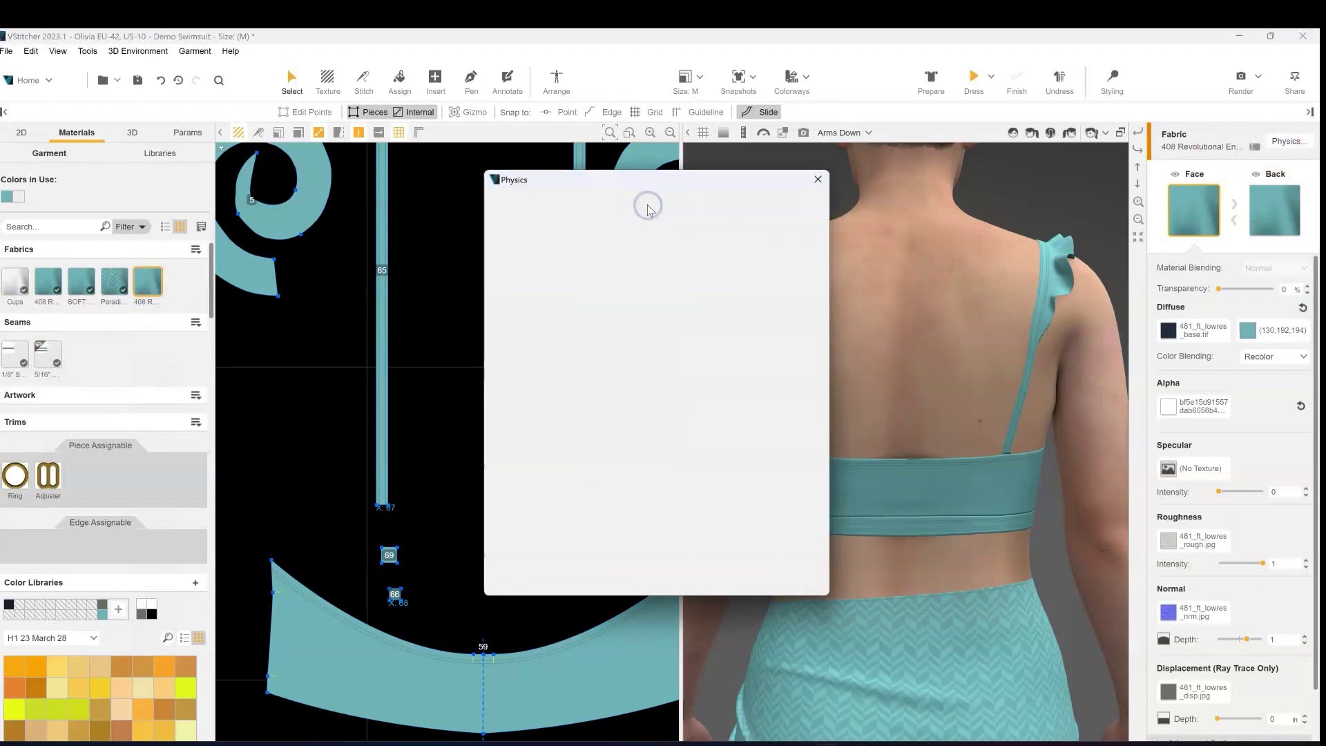
pyautogui.click(608, 206)
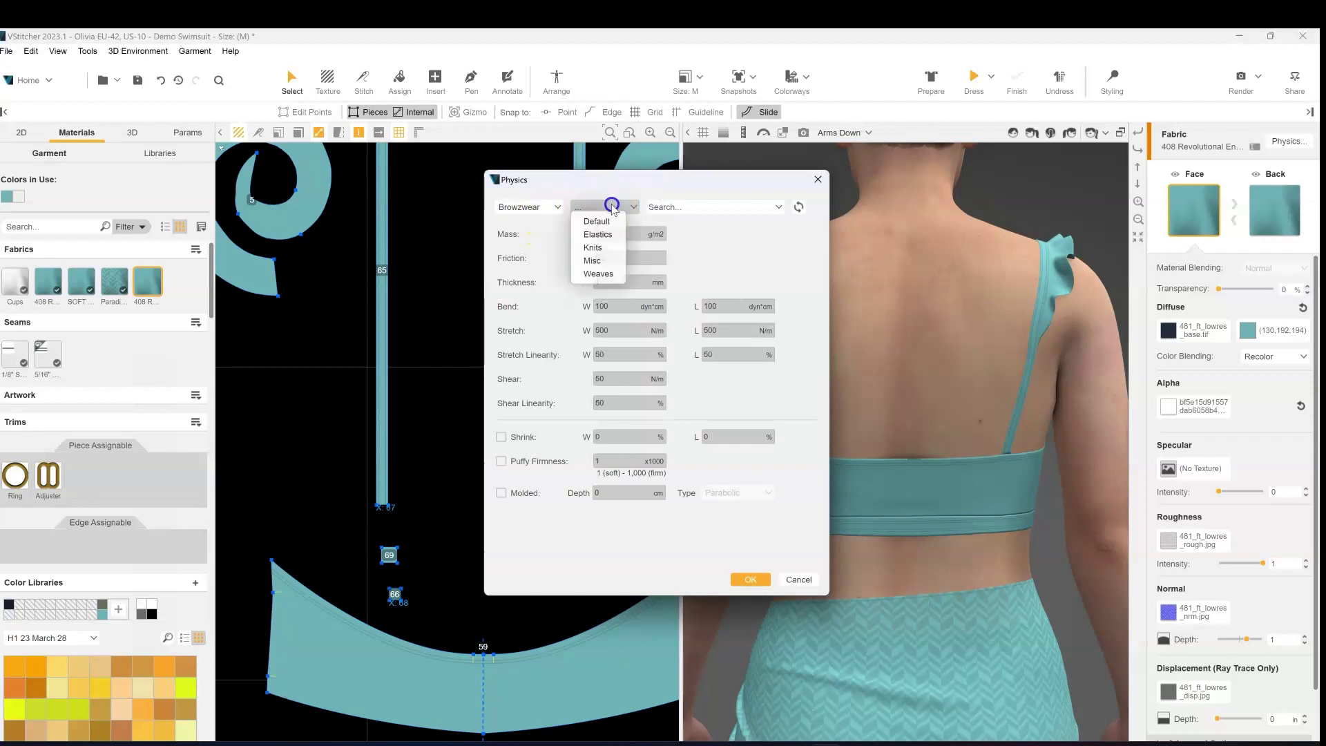
pyautogui.click(599, 265)
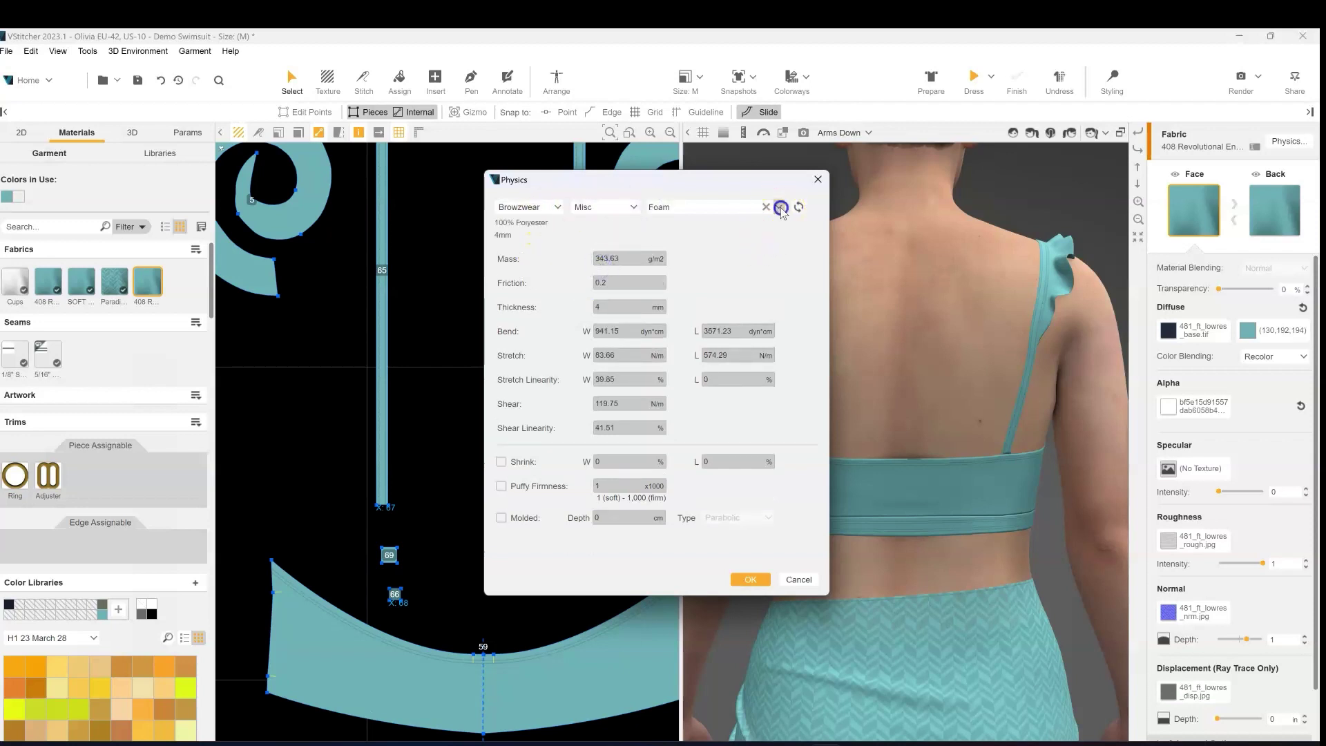
pyautogui.click(778, 207)
pyautogui.click(709, 249)
pyautogui.click(751, 580)
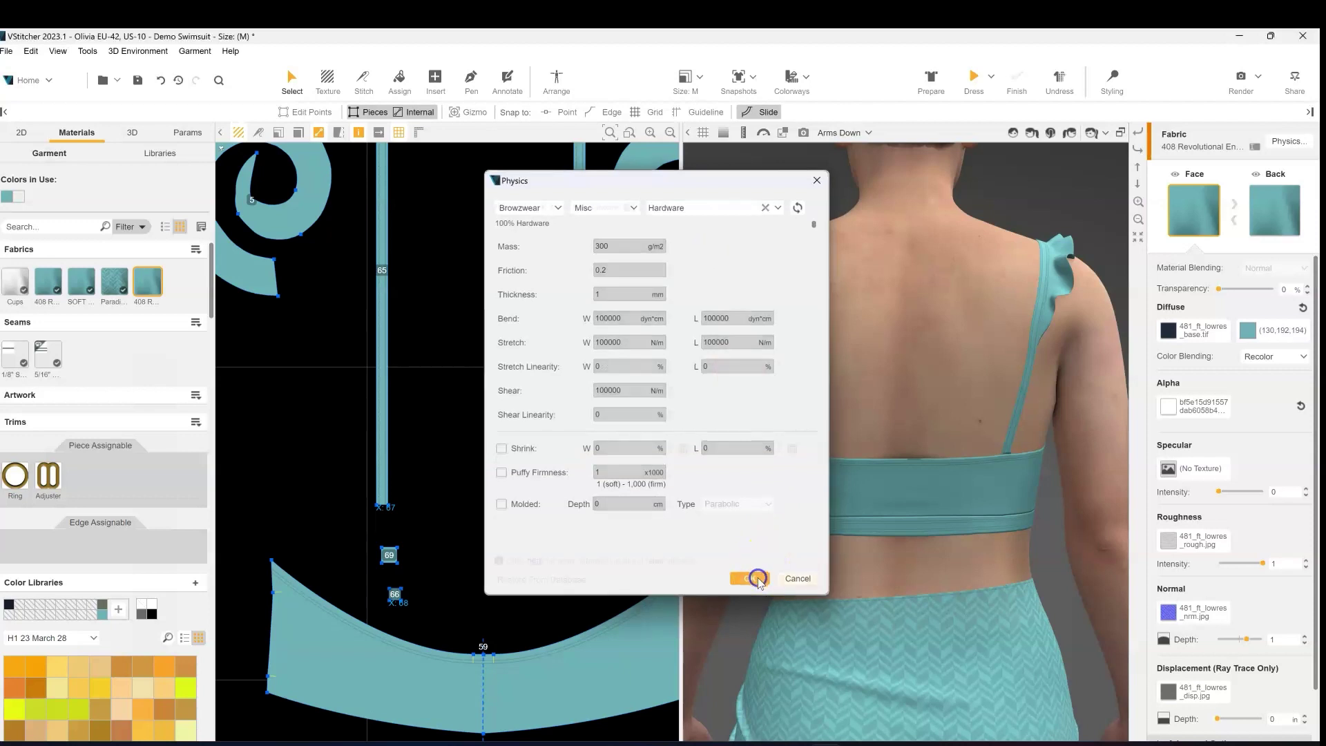
pyautogui.click(797, 580)
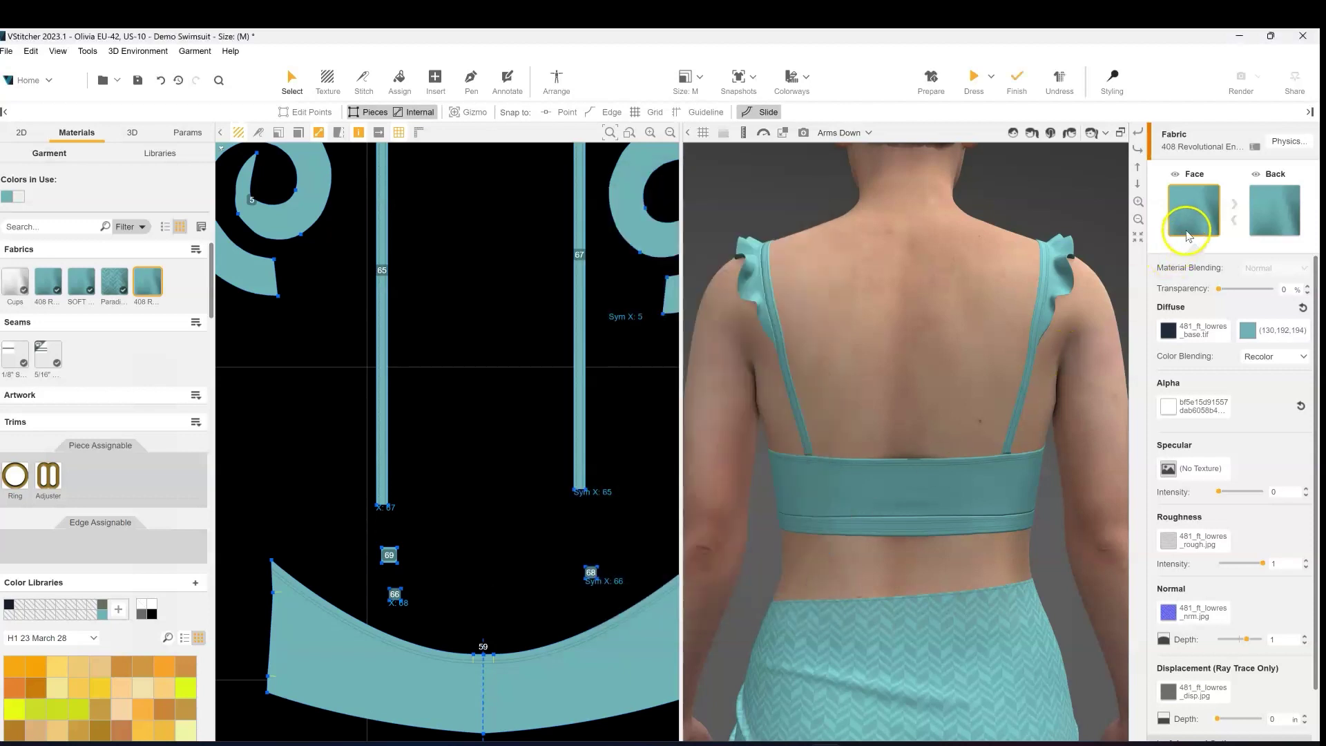
# - Rename the cloned fabric to Hardware
pyautogui.click(1255, 147)
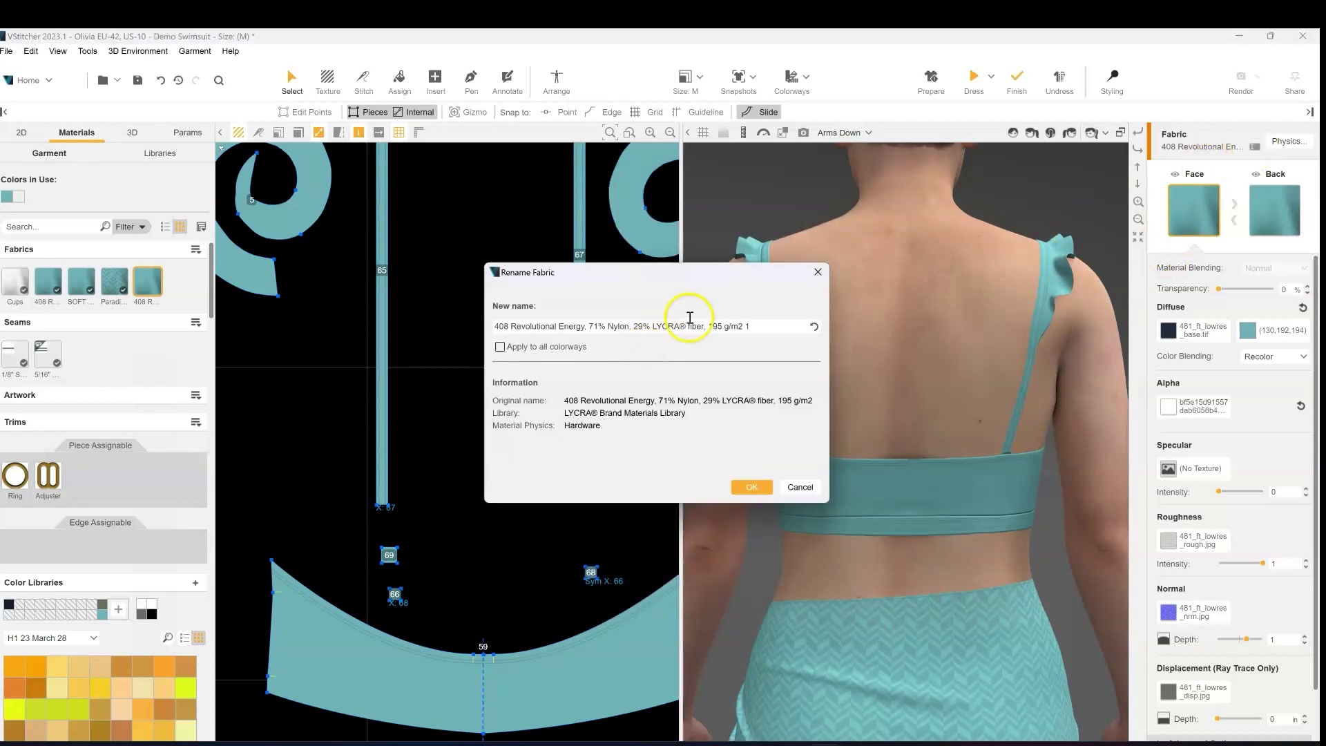
pyautogui.moveTo(755, 325); pyautogui.dragTo(384, 332)
pyautogui.write('Hardware')
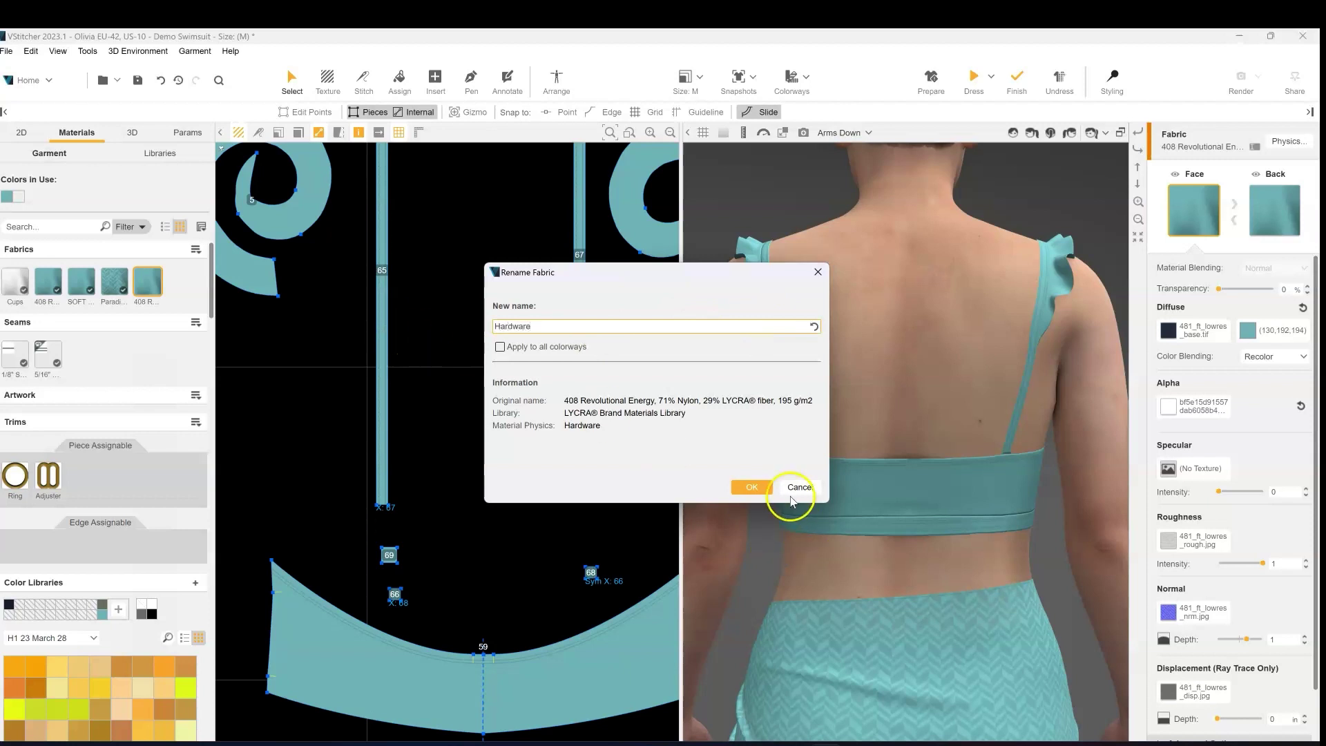
pyautogui.click(754, 486)
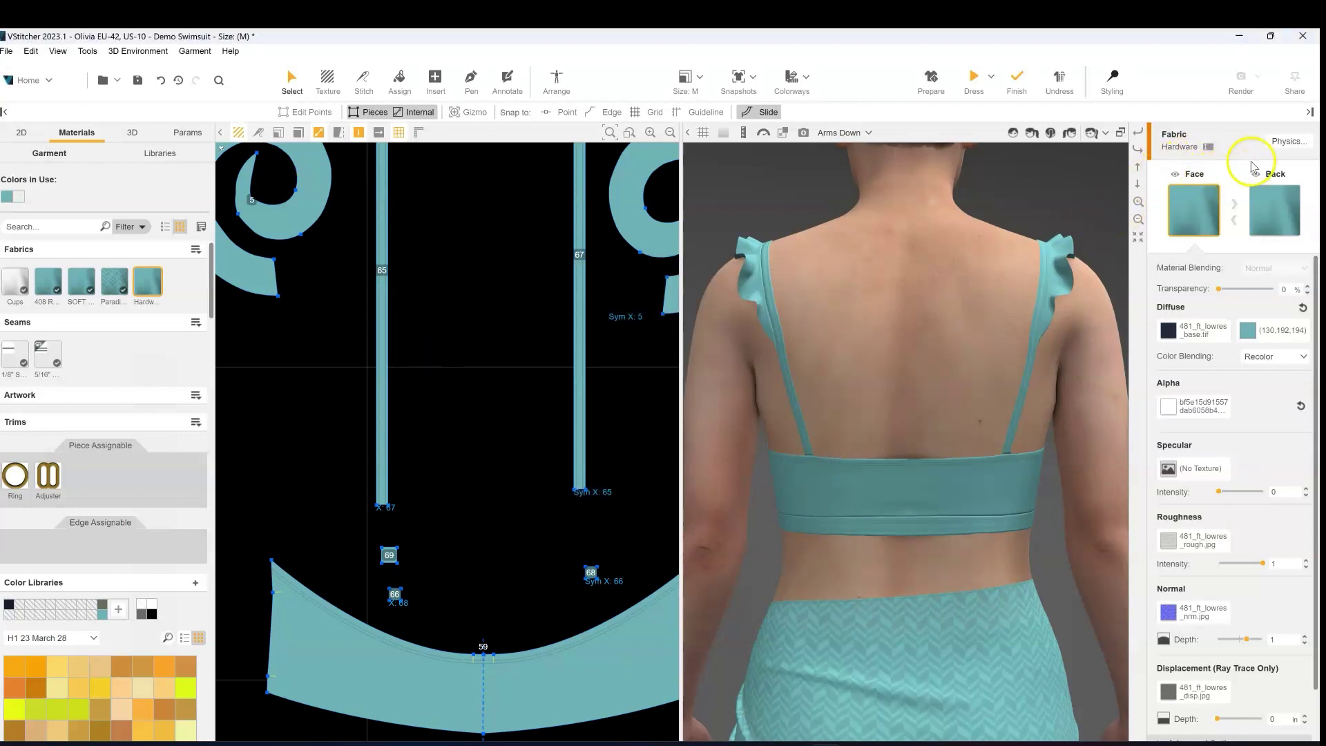
# - Hide the Hardware fabric's face and back, and assign the fabric to the inserted 0.5 in rectangle
pyautogui.click(1256, 174)
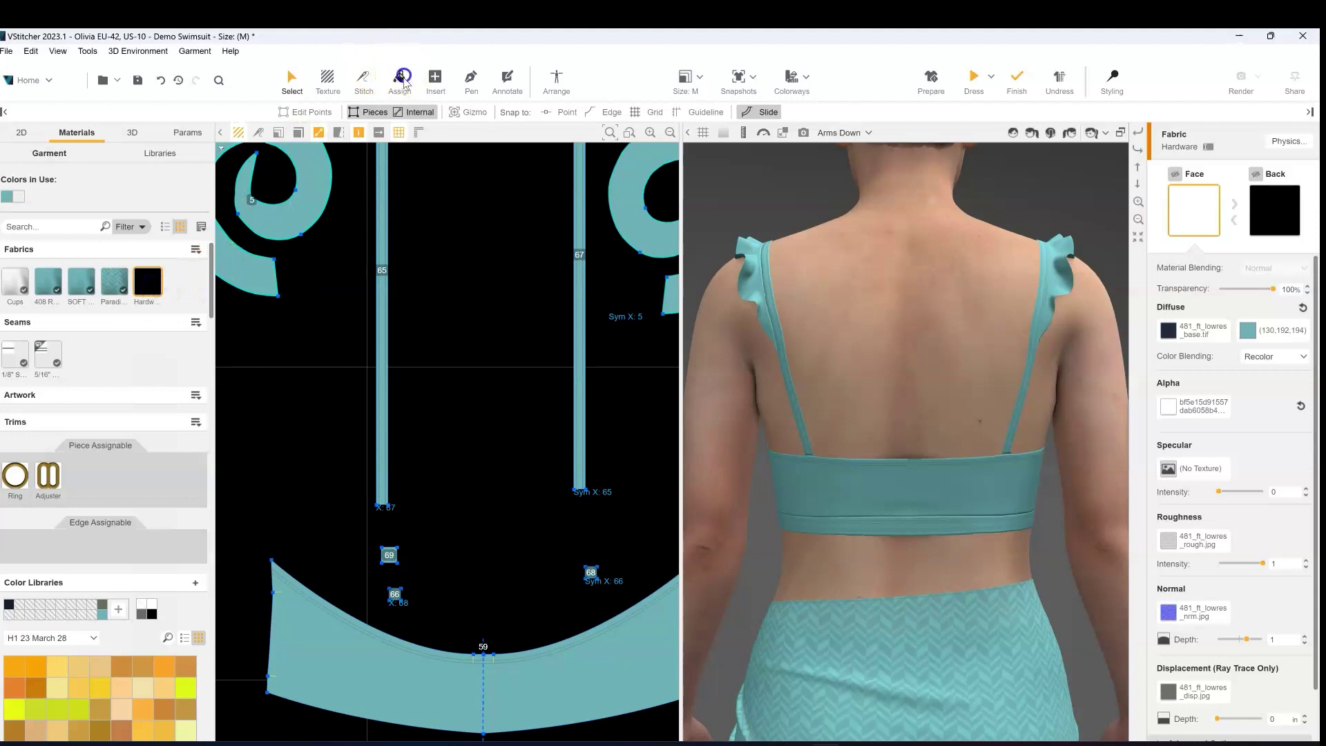
pyautogui.click(399, 80)
pyautogui.click(291, 80)
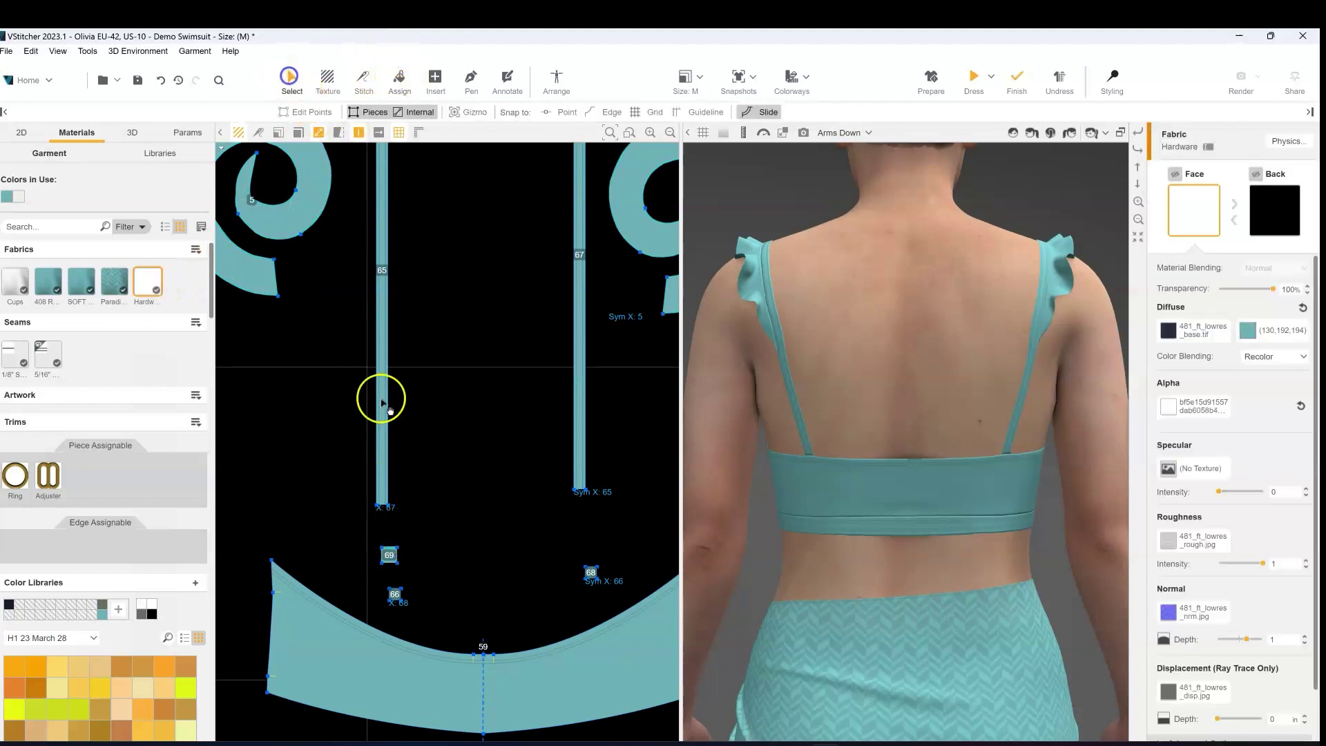
# - Set the details grid of the 0.5 in hardware square (piece 69) to 0.3 and its 3D layer to 0
pyautogui.scroll(2, 407, 607)
pyautogui.click(394, 596)
pyautogui.scroll(-2, 1280, 650)
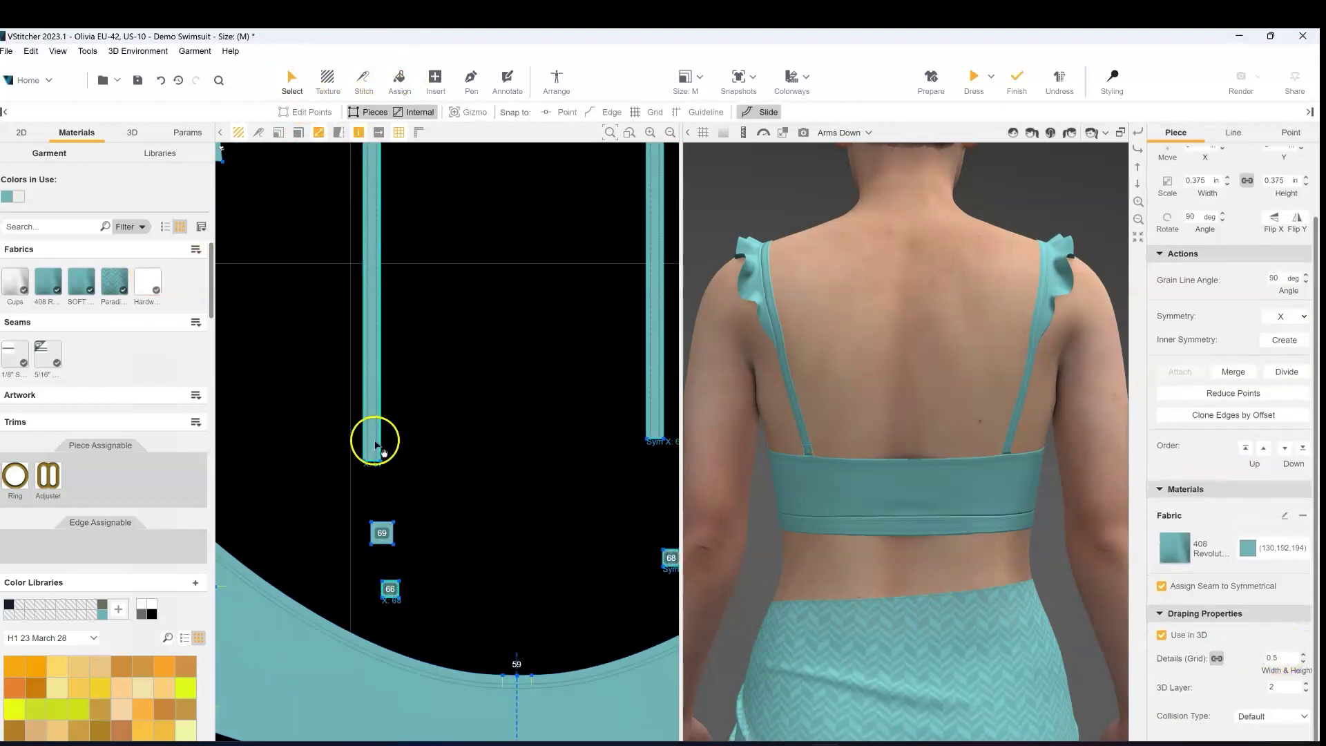
pyautogui.click(382, 532)
pyautogui.doubleClick(1263, 679)
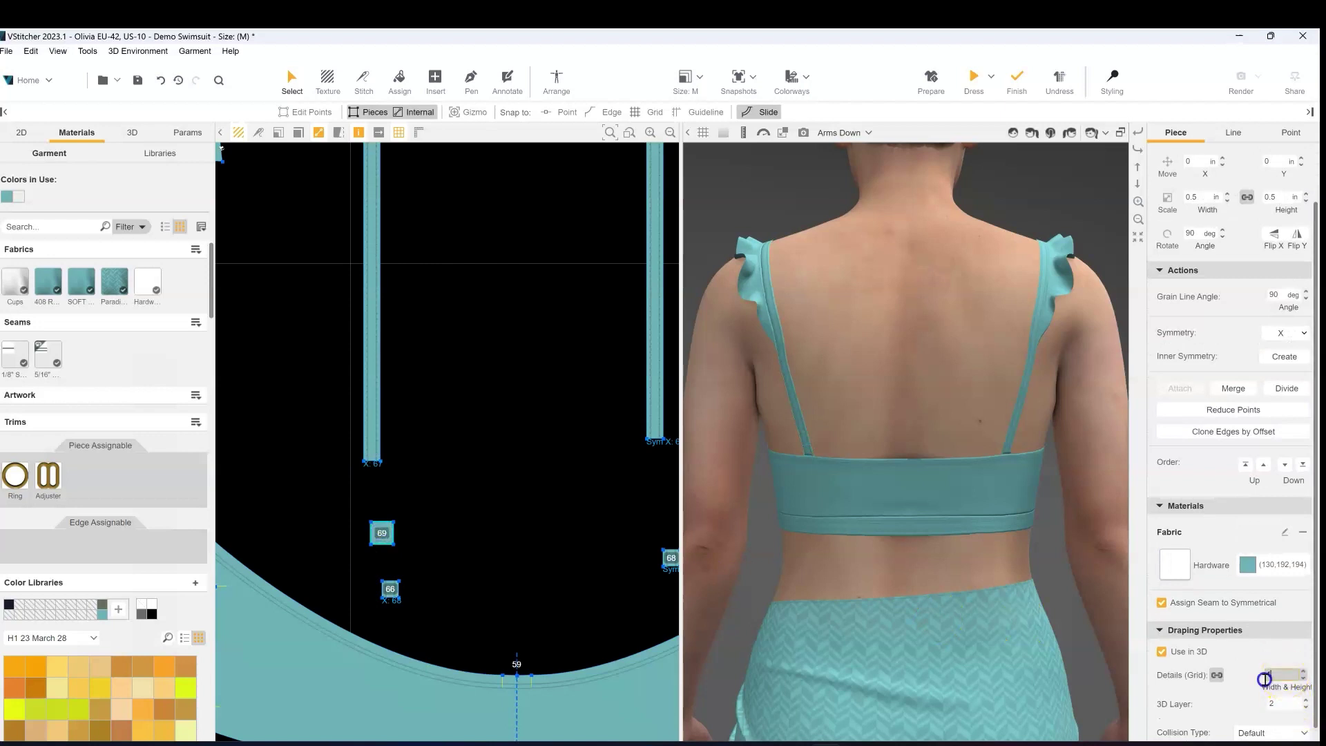
pyautogui.click(1281, 703)
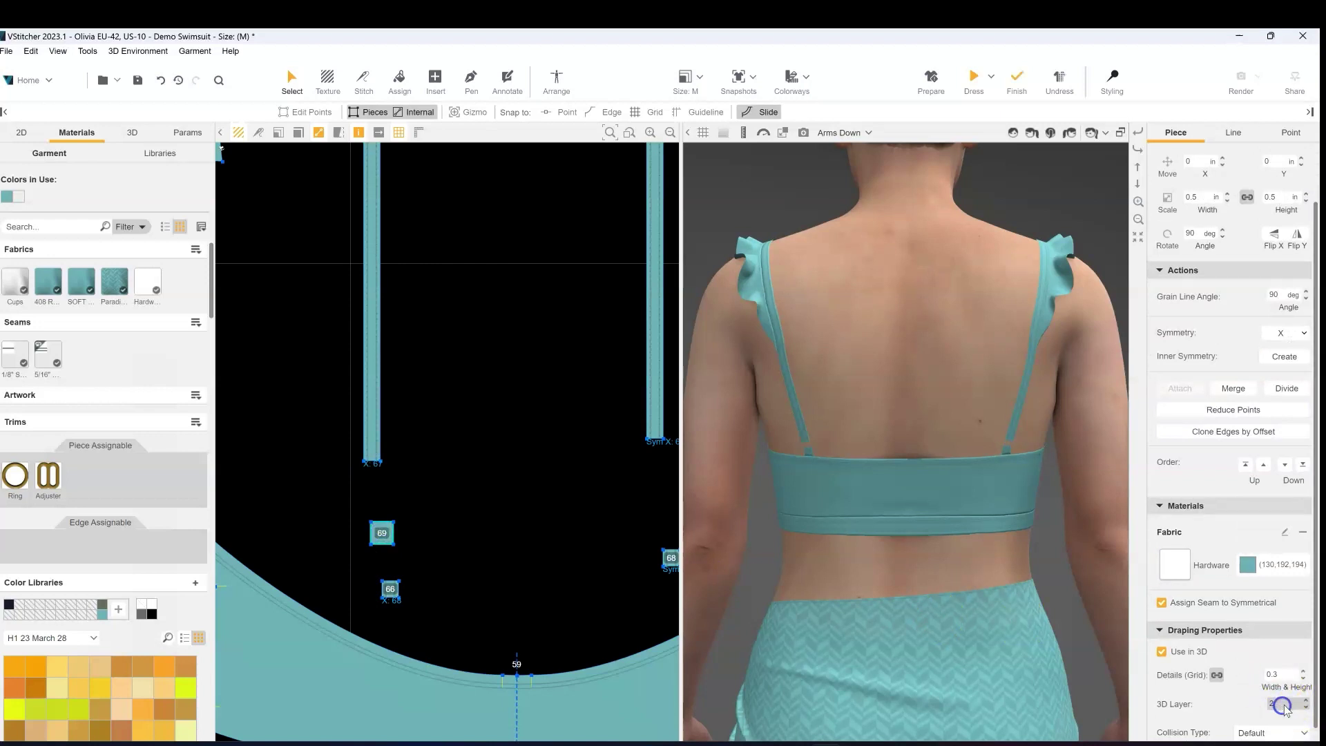
# - Create an X-symmetry copy of hardware piece 69 below the opposite strap, and move short strap piece 68 underneath the copy
pyautogui.click(1281, 334)
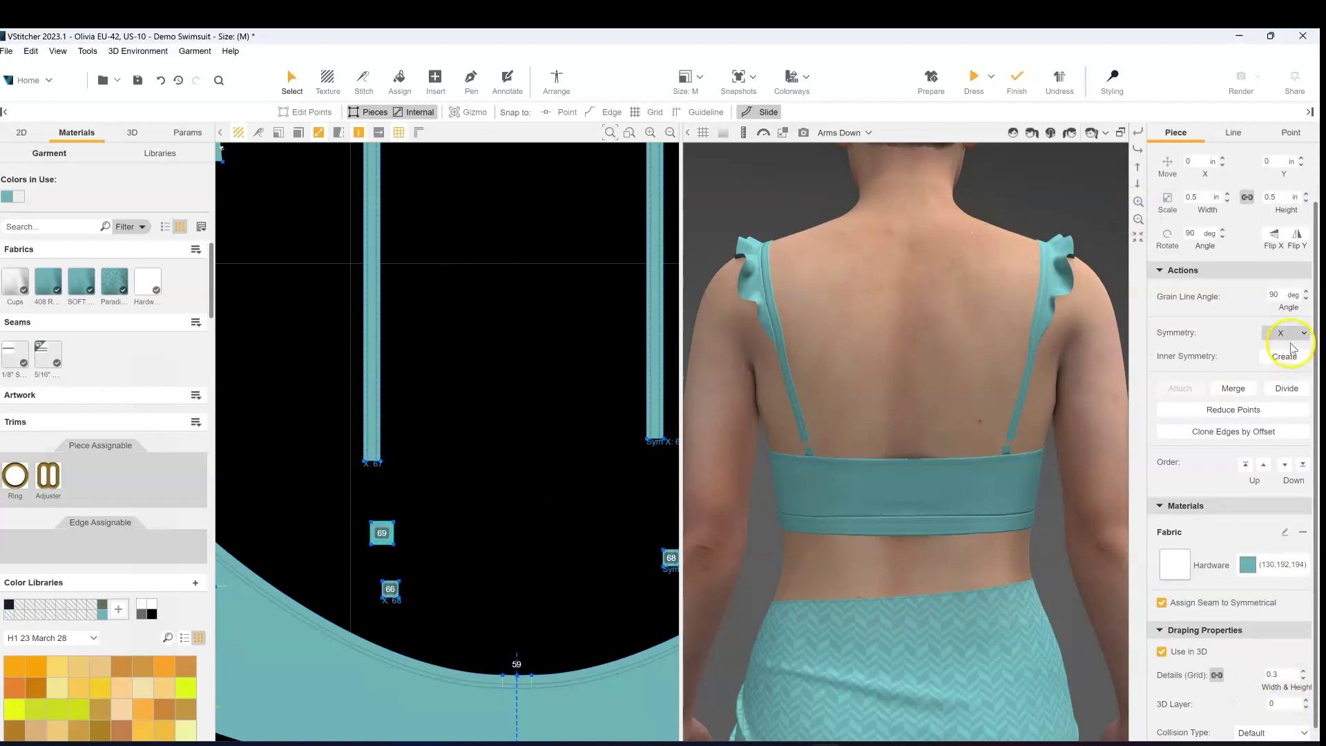
pyautogui.click(467, 574)
pyautogui.moveTo(423, 570); pyautogui.dragTo(656, 514)
pyautogui.scroll(1, 661, 574)
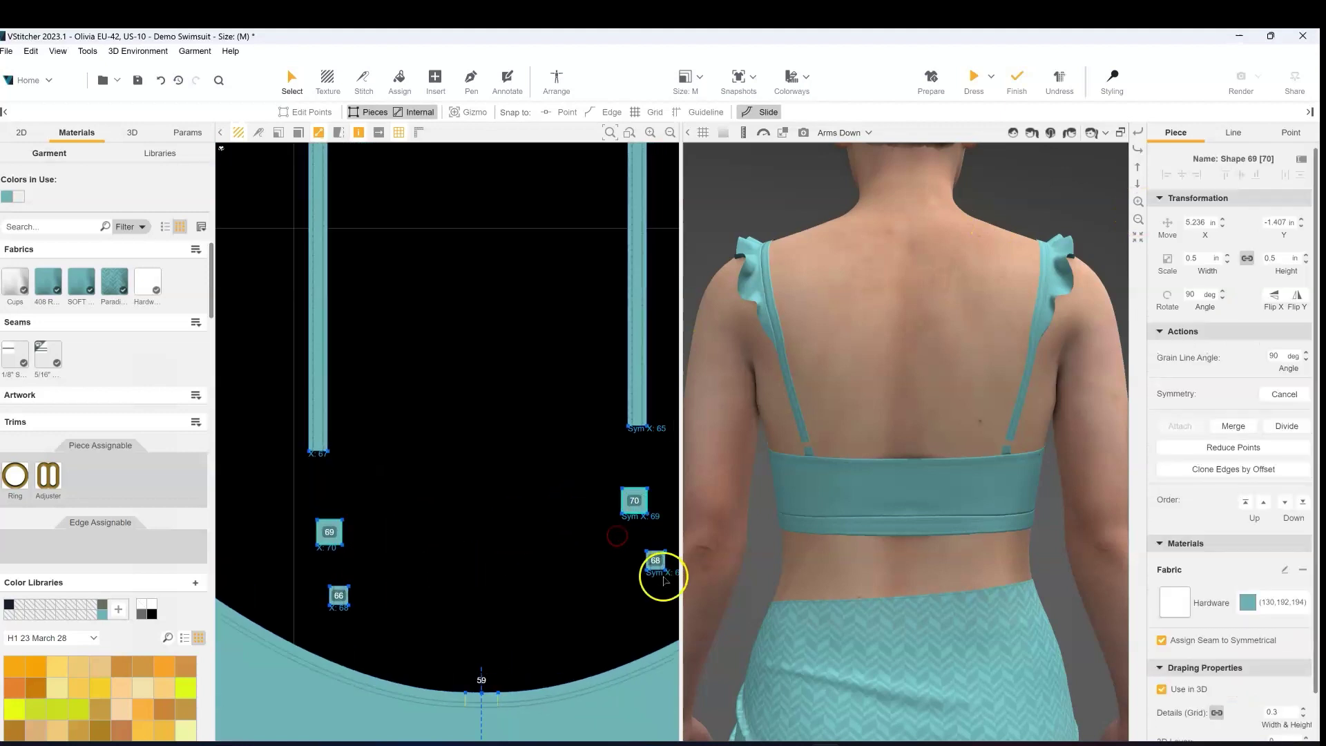
pyautogui.moveTo(662, 571); pyautogui.dragTo(625, 598)
# - Assign the Ring trim to both hardware squares, pieces 69 and 70
pyautogui.click(7, 492)
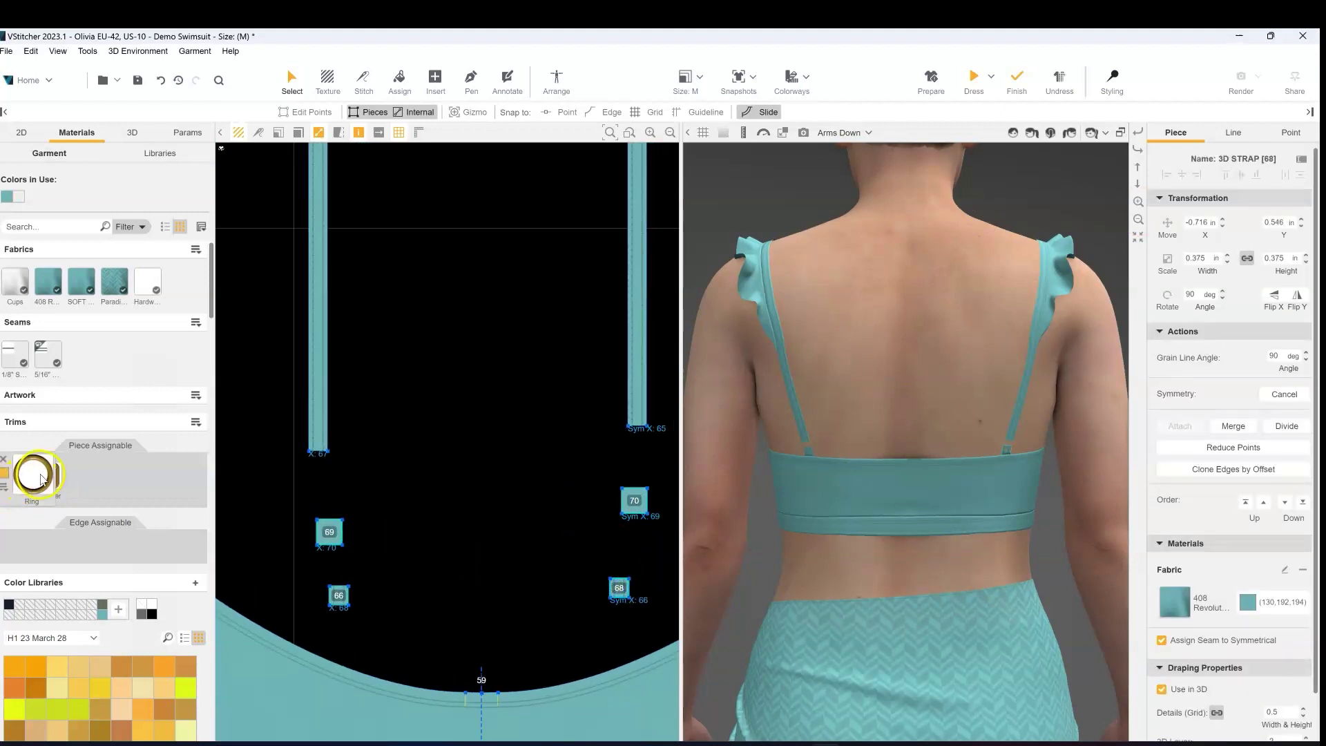
pyautogui.click(400, 79)
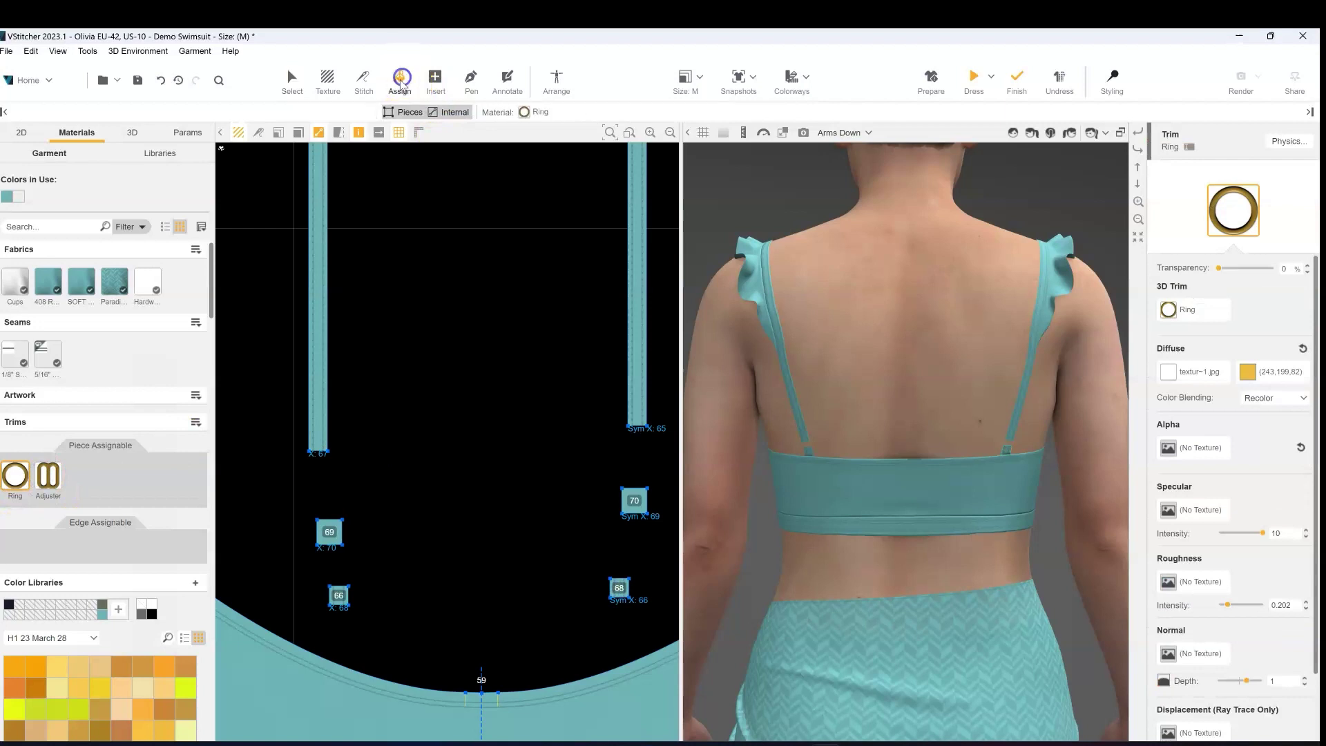
pyautogui.click(329, 531)
pyautogui.click(631, 502)
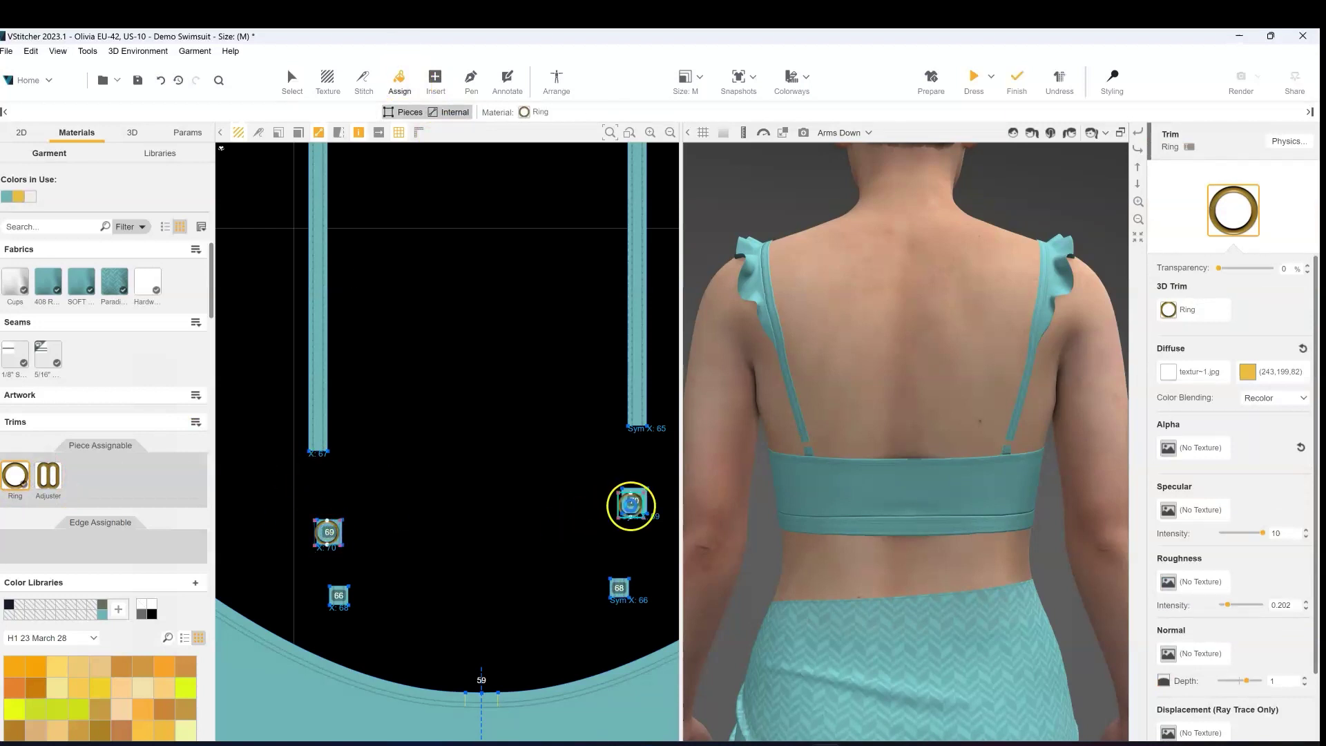
# - Center the Ring trims on hardware pieces 69 and 70
pyautogui.click(290, 78)
pyautogui.scroll(3, 332, 532)
pyautogui.click(325, 523)
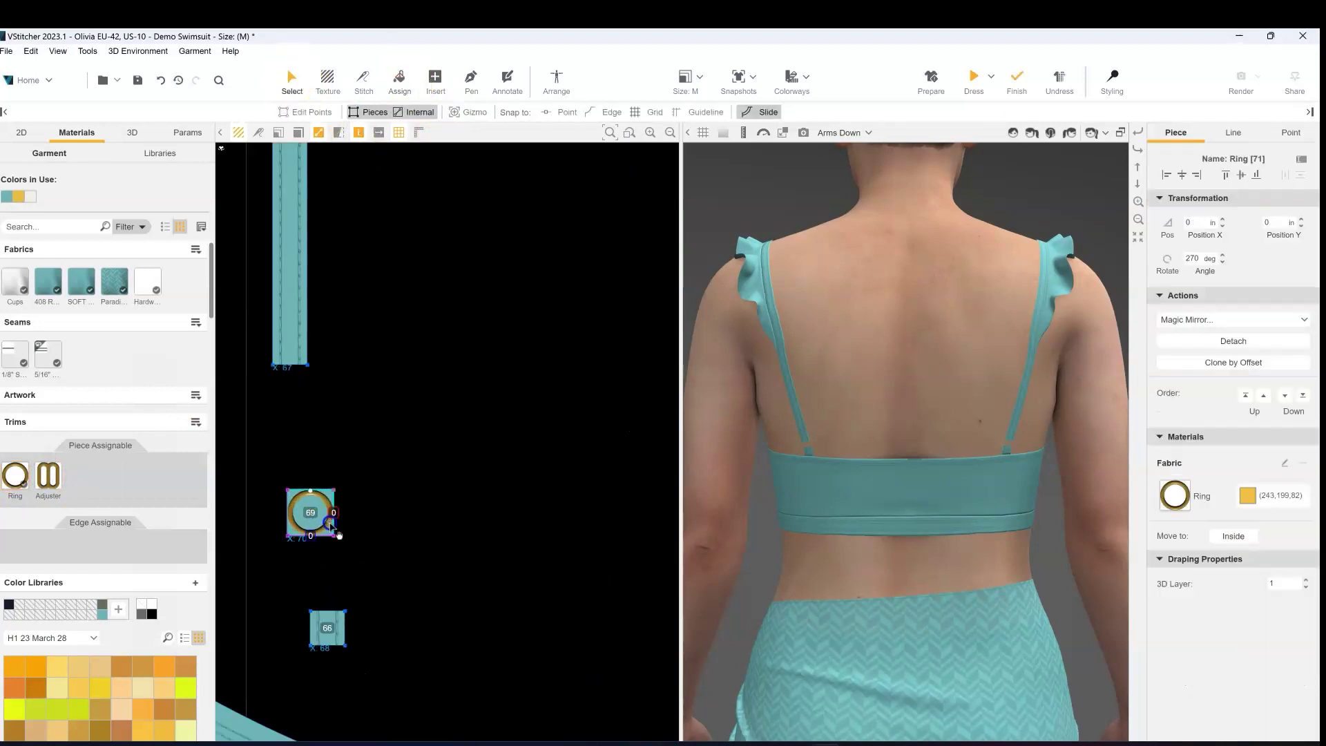
pyautogui.rightClick(325, 524)
pyautogui.click(322, 608)
pyautogui.scroll(-3, 387, 512)
pyautogui.scroll(5, 664, 498)
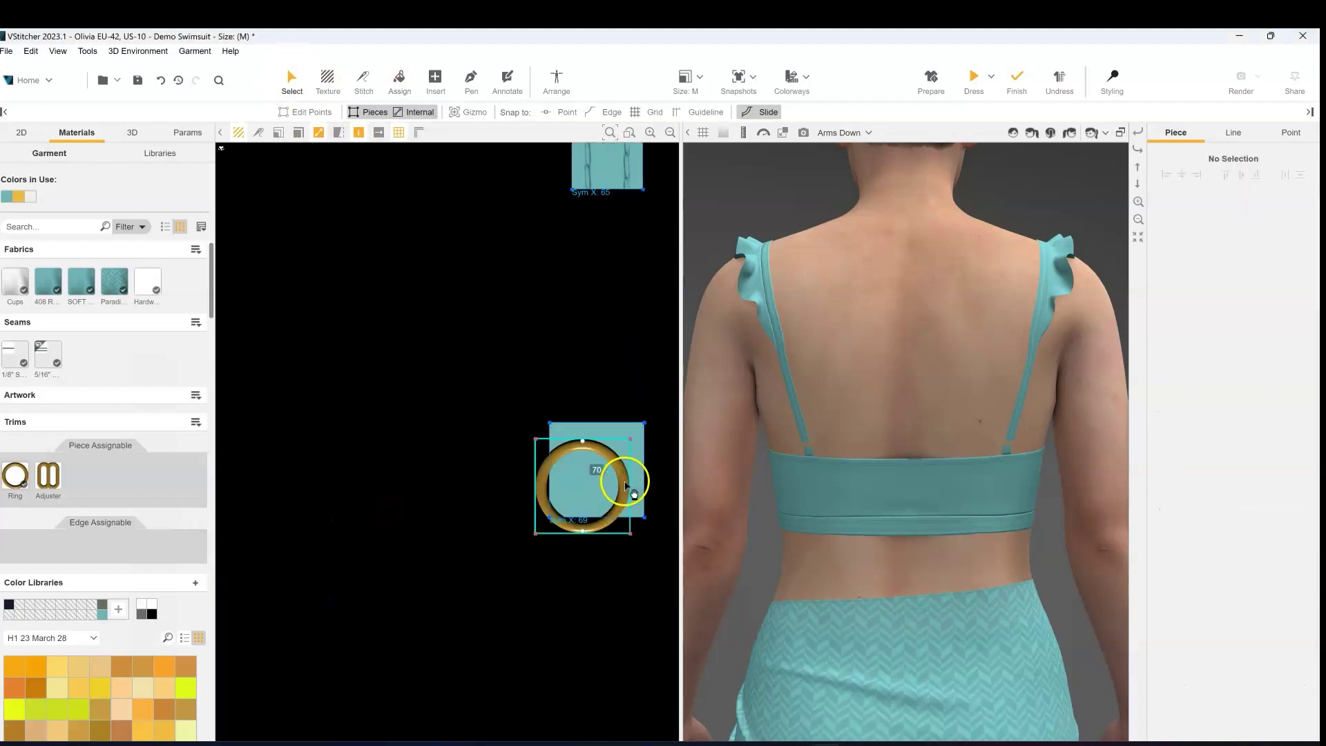
pyautogui.moveTo(624, 482); pyautogui.dragTo(641, 467)
pyautogui.rightClick(639, 464)
pyautogui.click(627, 550)
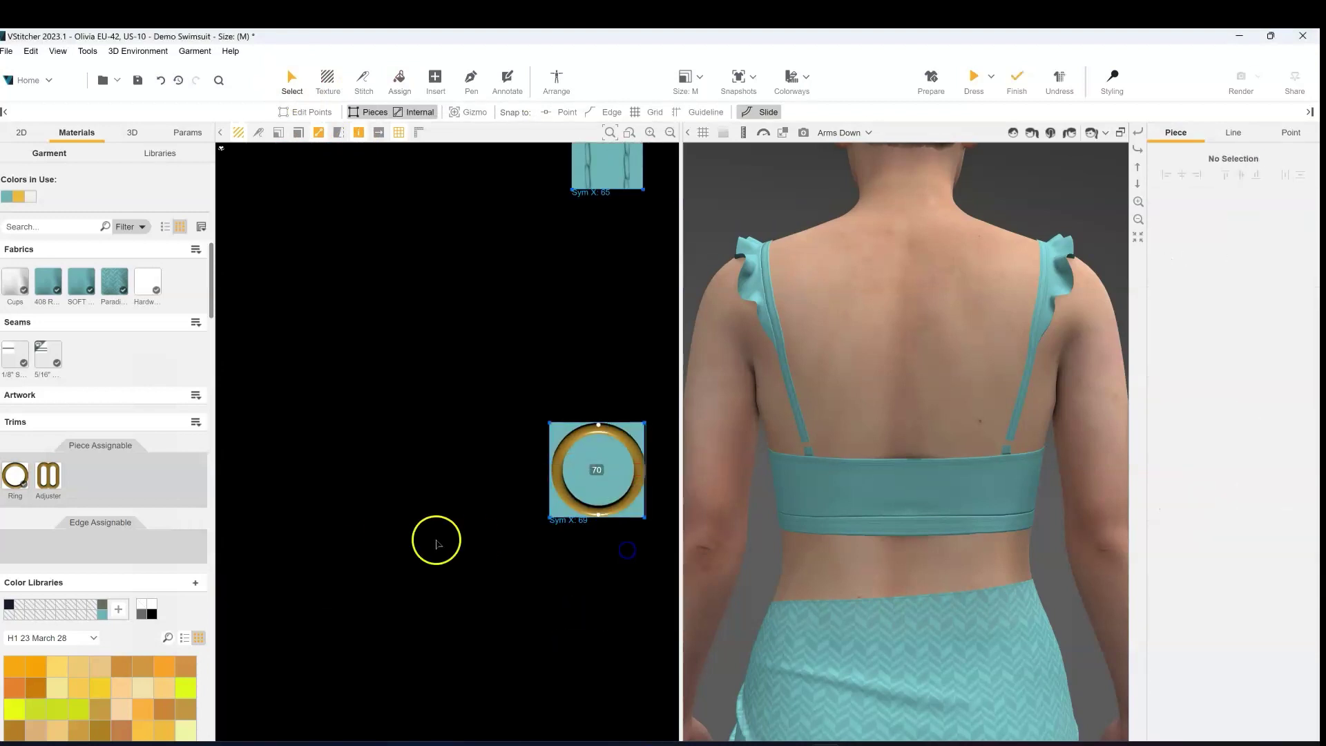
# - Draw a curved internal line about 0.235 in long on piece 69, following the ring's upper inner edge
pyautogui.scroll(-4, 435, 542)
pyautogui.moveTo(387, 503); pyautogui.dragTo(580, 475, button='right')
pyautogui.scroll(2, 414, 487)
pyautogui.moveTo(361, 485); pyautogui.dragTo(529, 448, button='right')
pyautogui.click(472, 78)
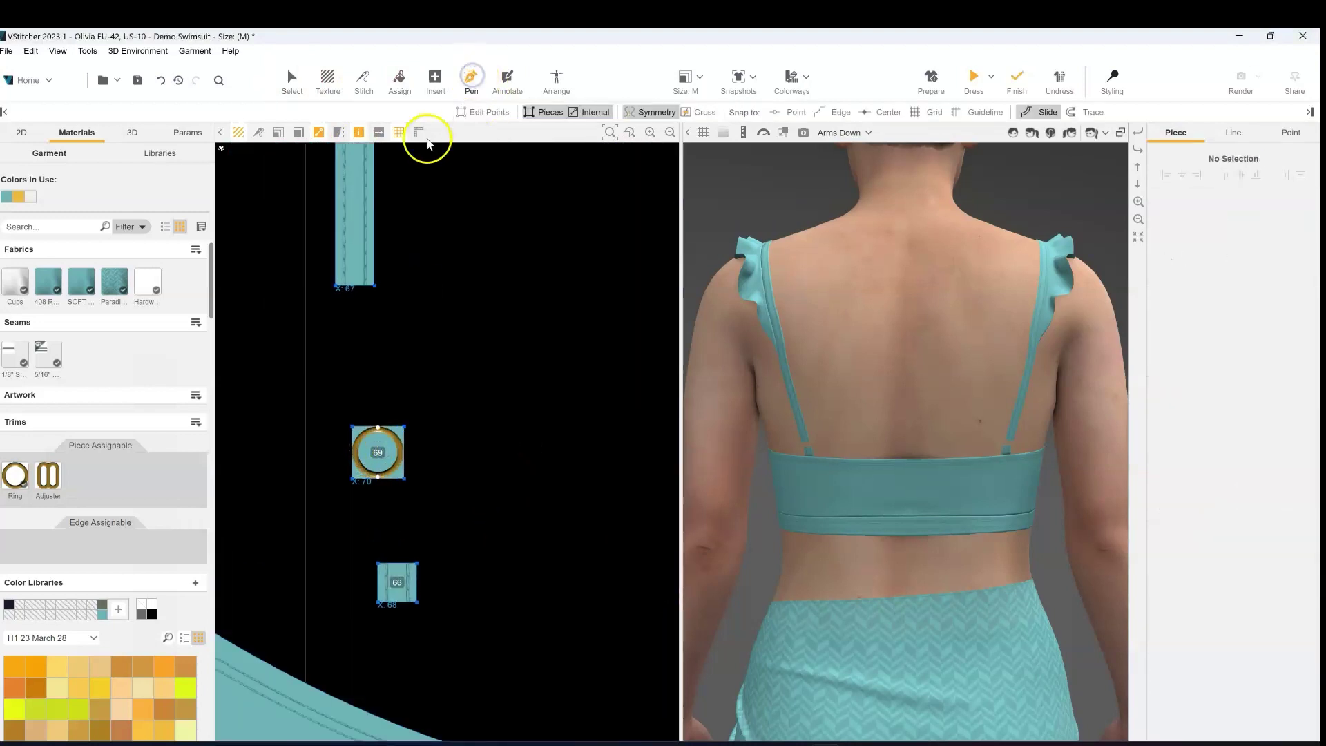
pyautogui.scroll(5, 345, 497)
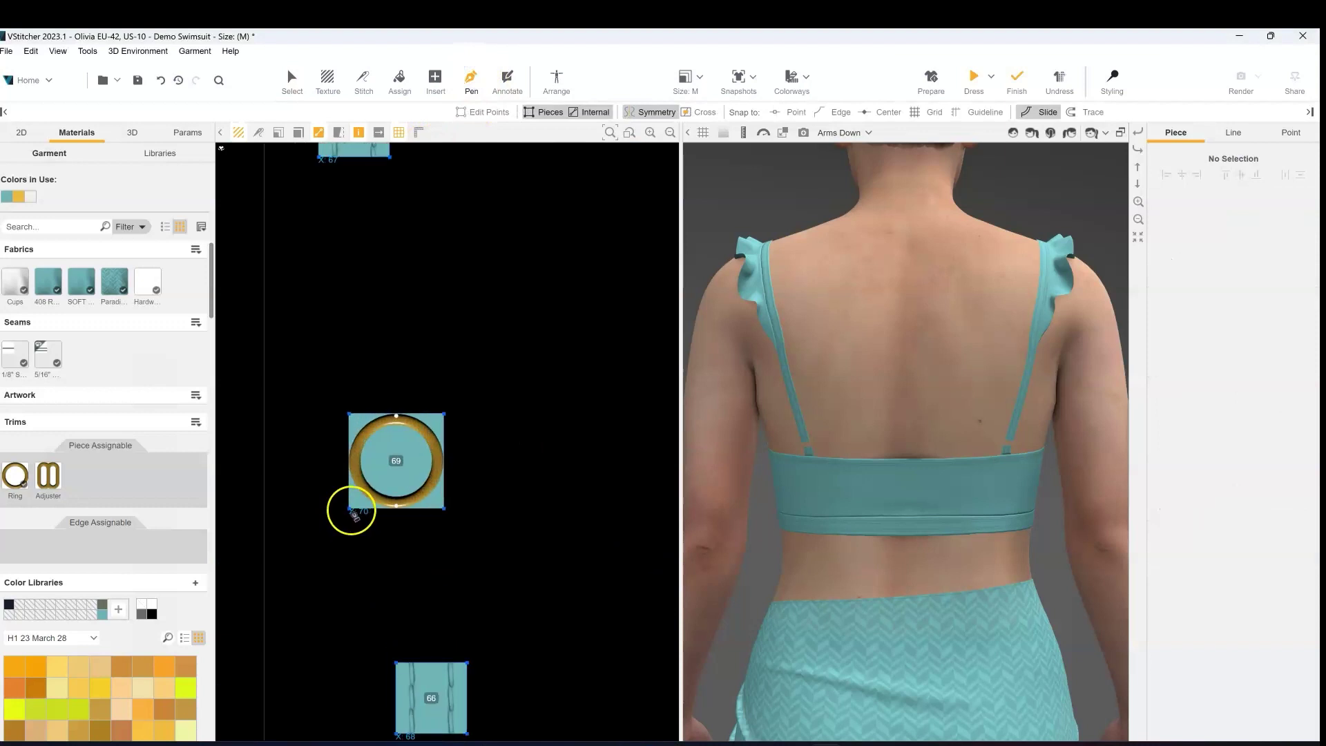
pyautogui.click(382, 417)
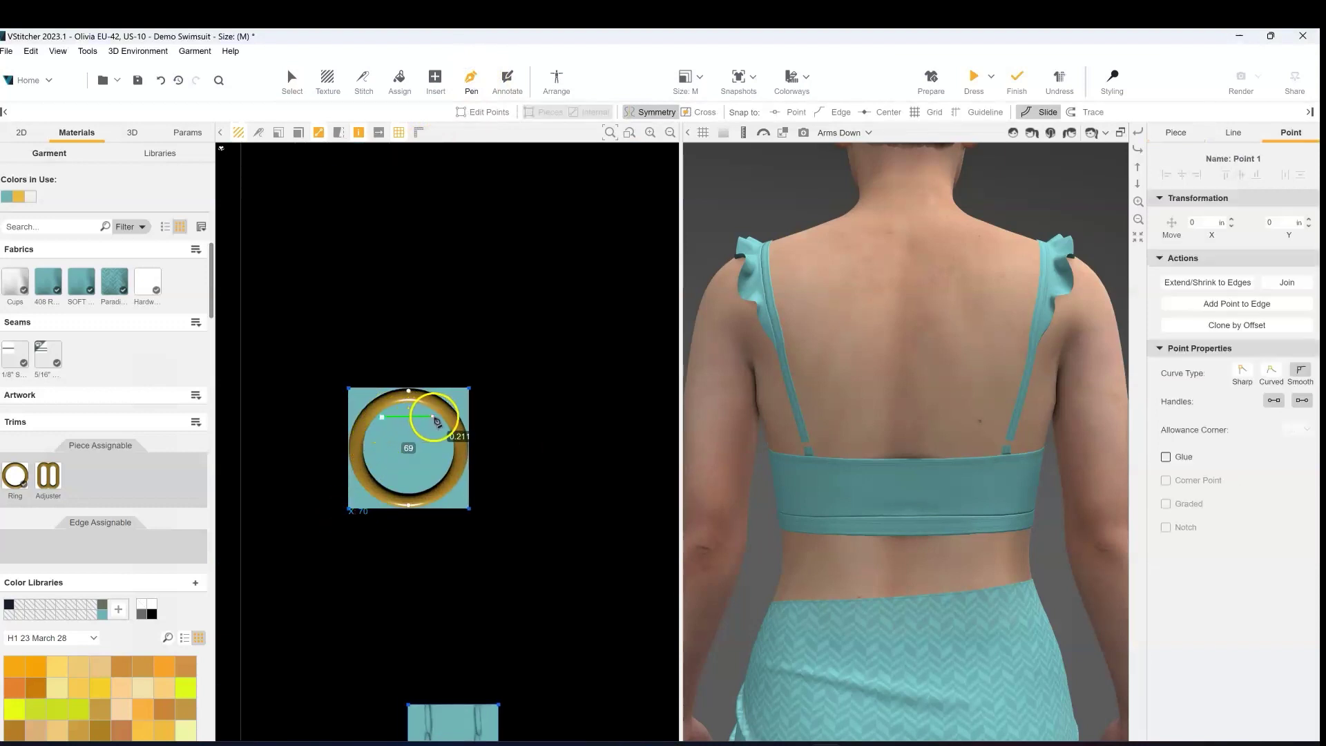
pyautogui.click(434, 417)
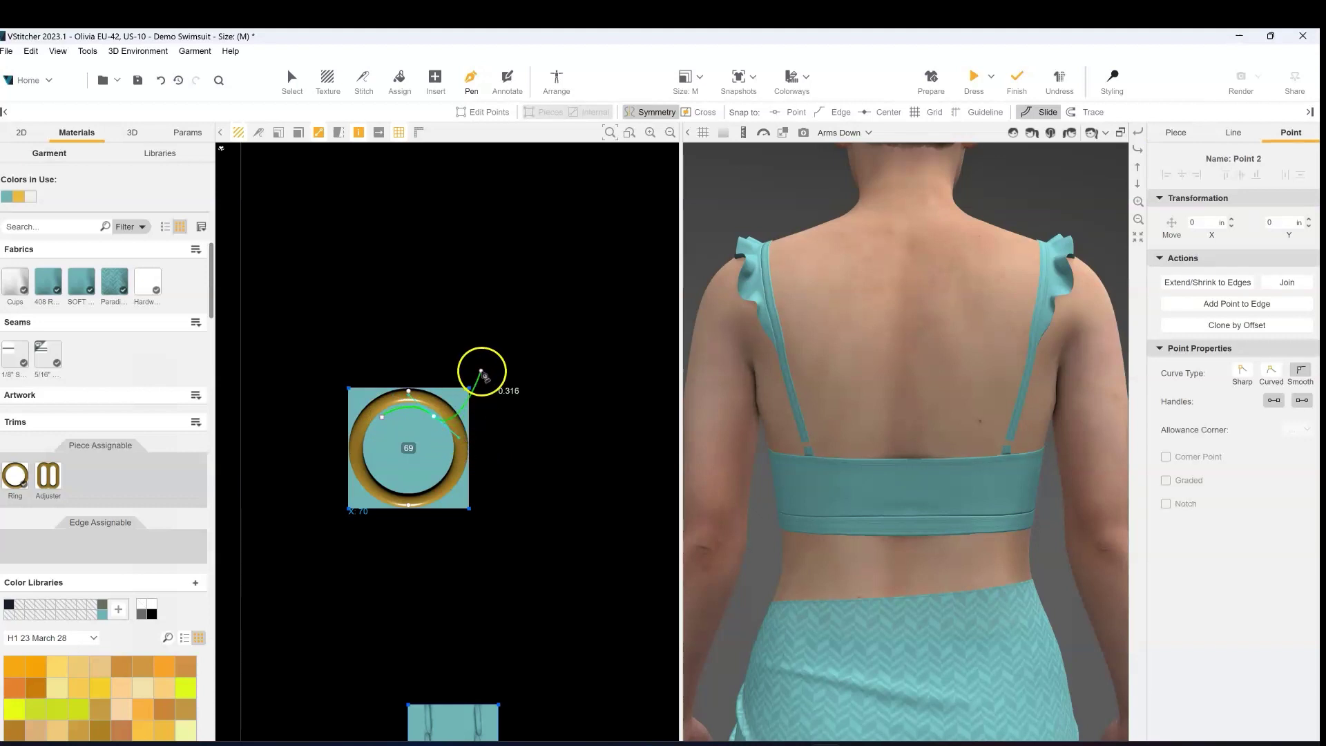
pyautogui.press('Escape')
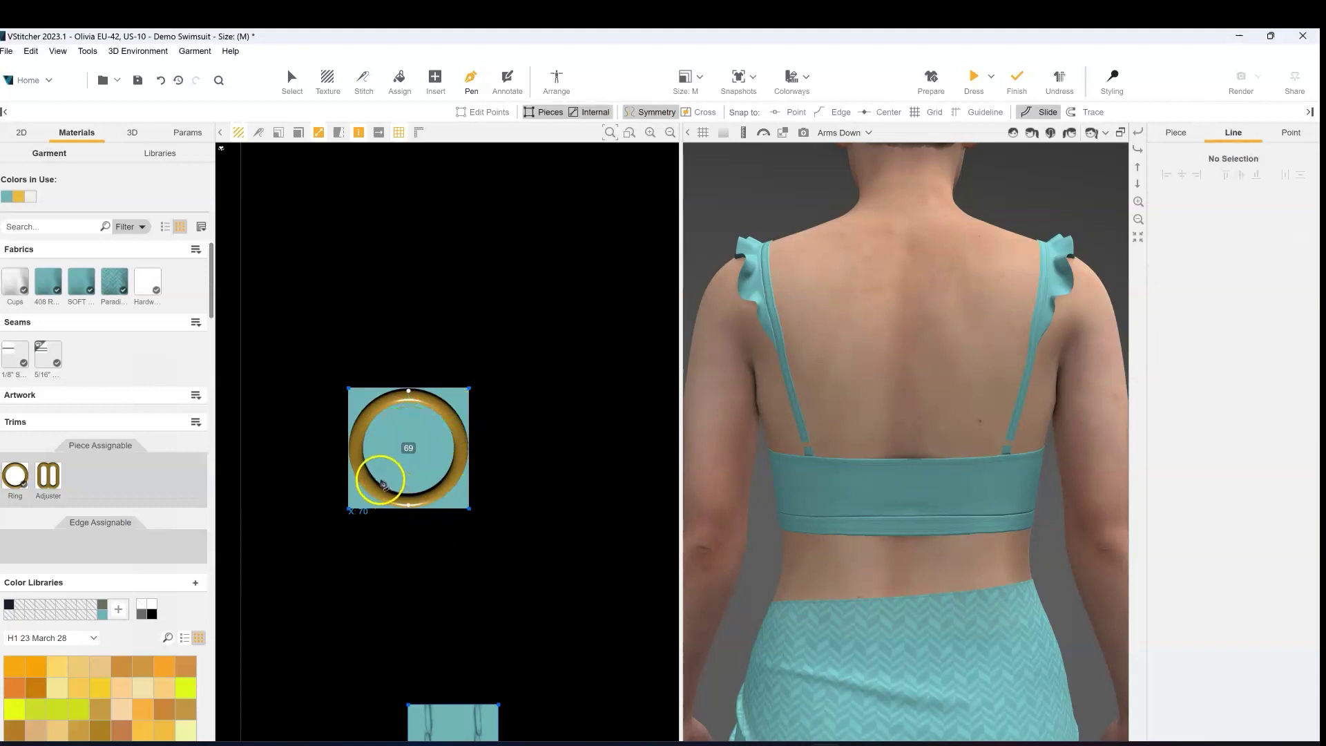
# - Draw a curved internal line about 0.245 in long on piece 69, following the ring's lower inner edge
pyautogui.click(380, 480)
pyautogui.click(437, 480)
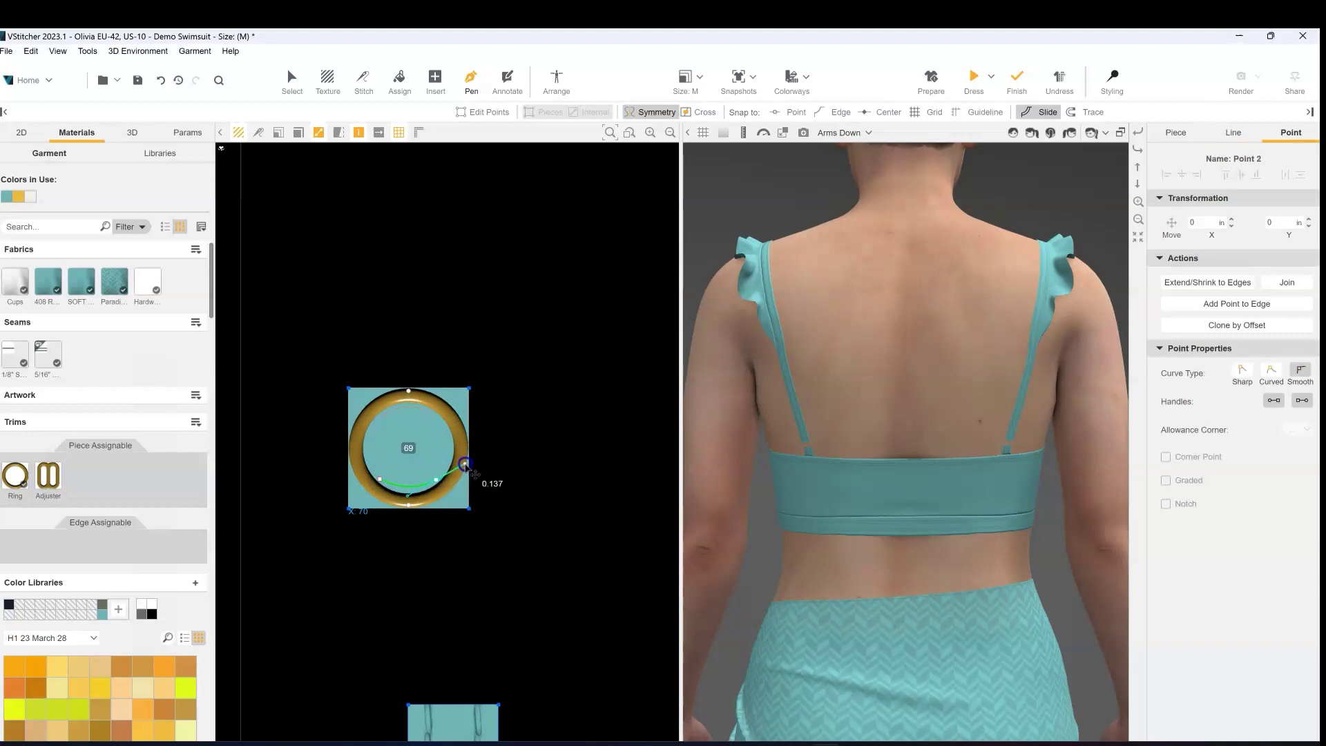
pyautogui.click(293, 84)
# - Stitch the upper edge of short strap piece 66 to the lower internal line of hardware piece 69
pyautogui.scroll(-4, 389, 319)
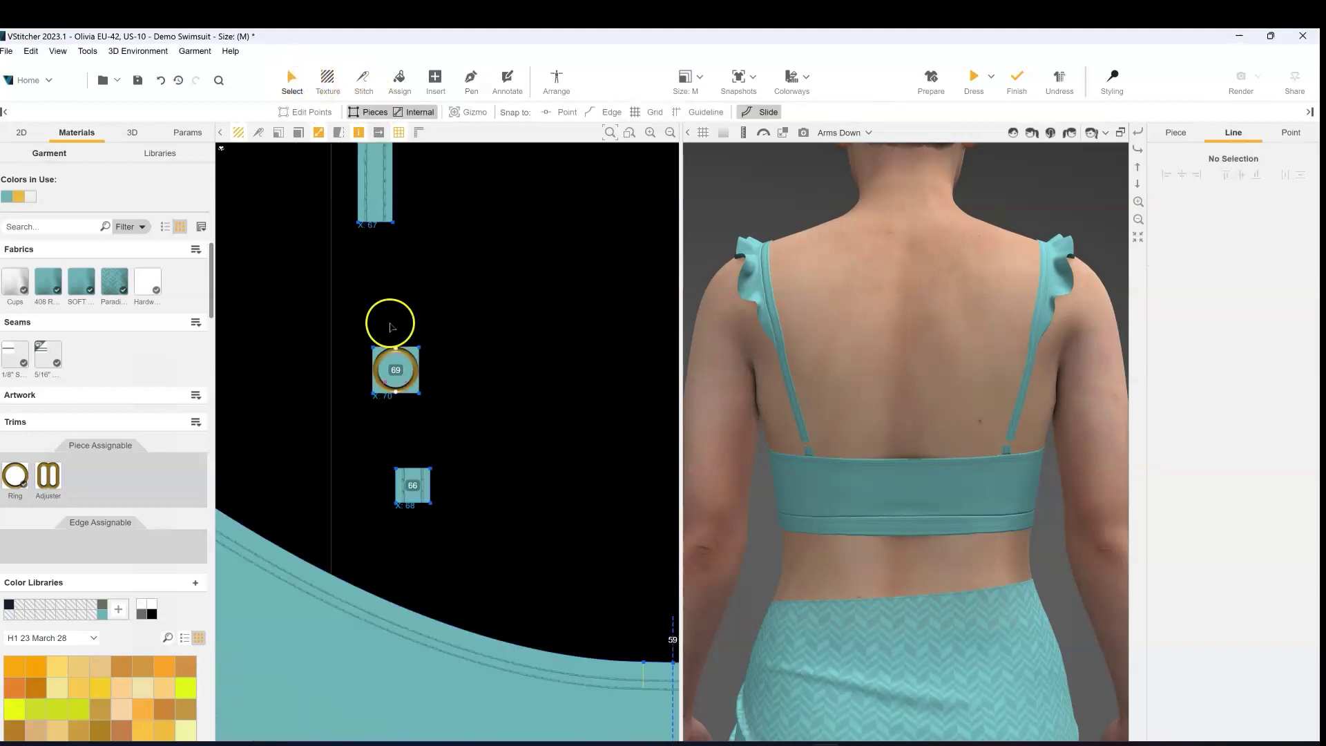
pyautogui.moveTo(451, 374); pyautogui.dragTo(448, 409, button='right')
pyautogui.click(363, 80)
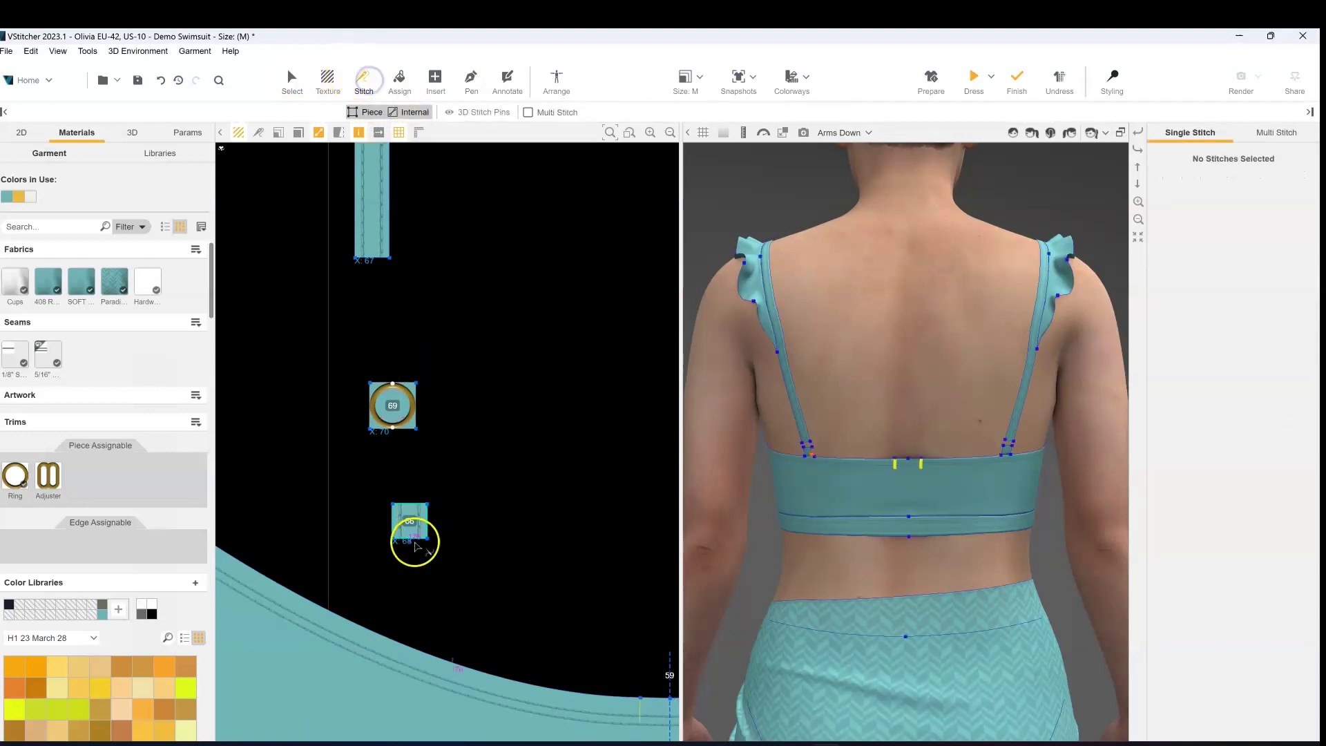
pyautogui.click(413, 503)
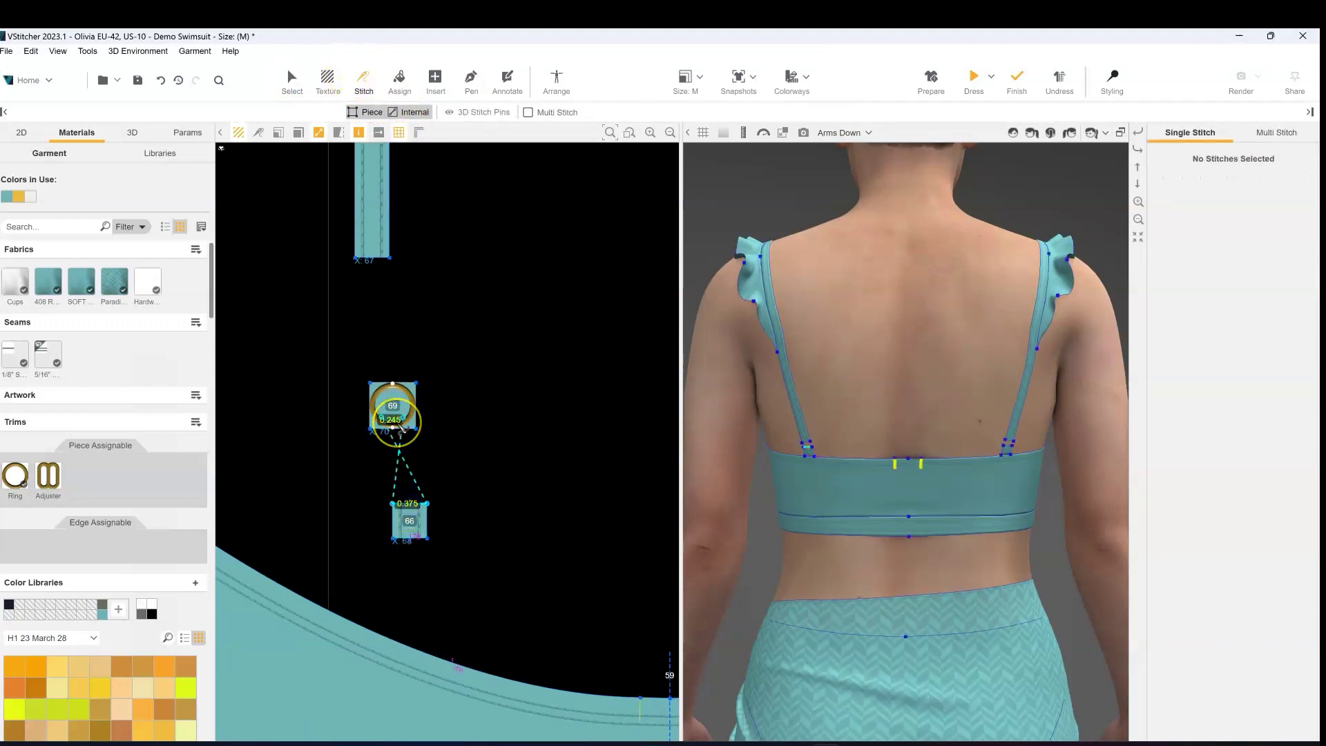
pyautogui.click(401, 426)
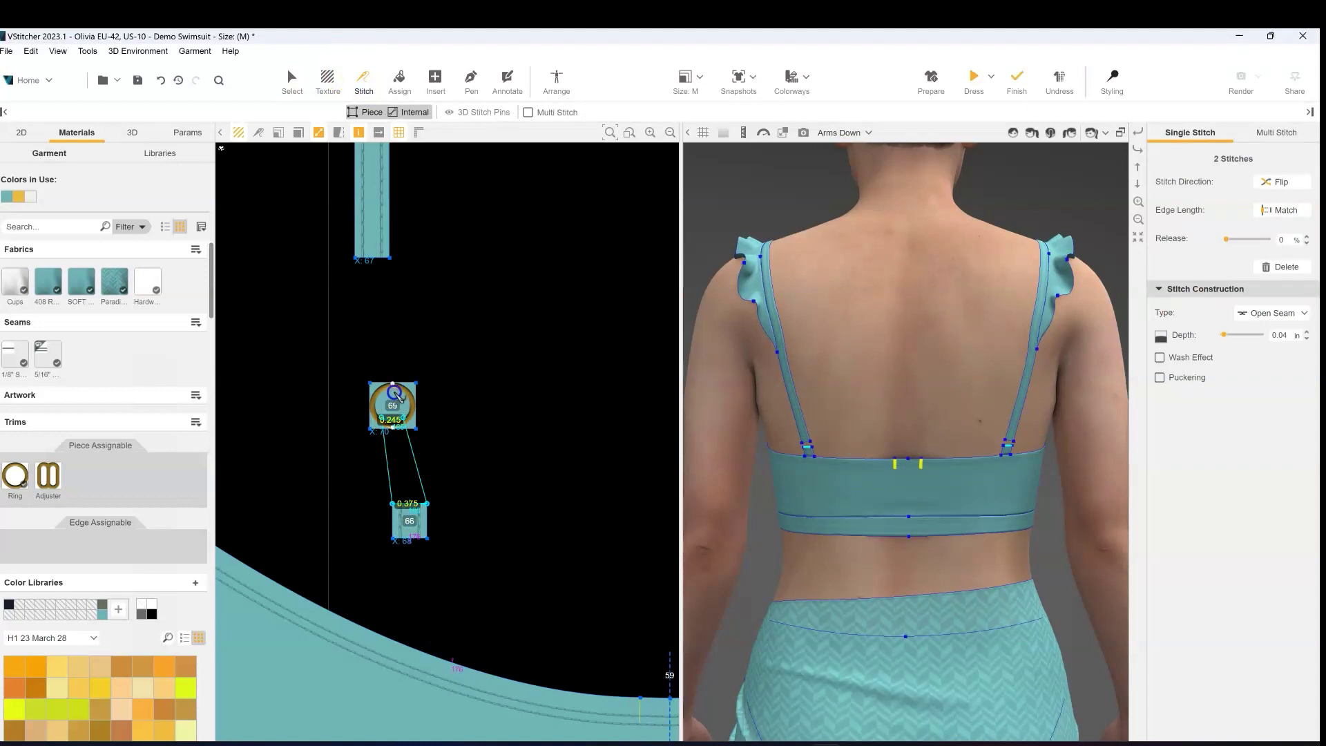
# - Stitch the upper internal line of hardware piece 69 to the lower end of strap 65
pyautogui.click(395, 393)
pyautogui.click(381, 262)
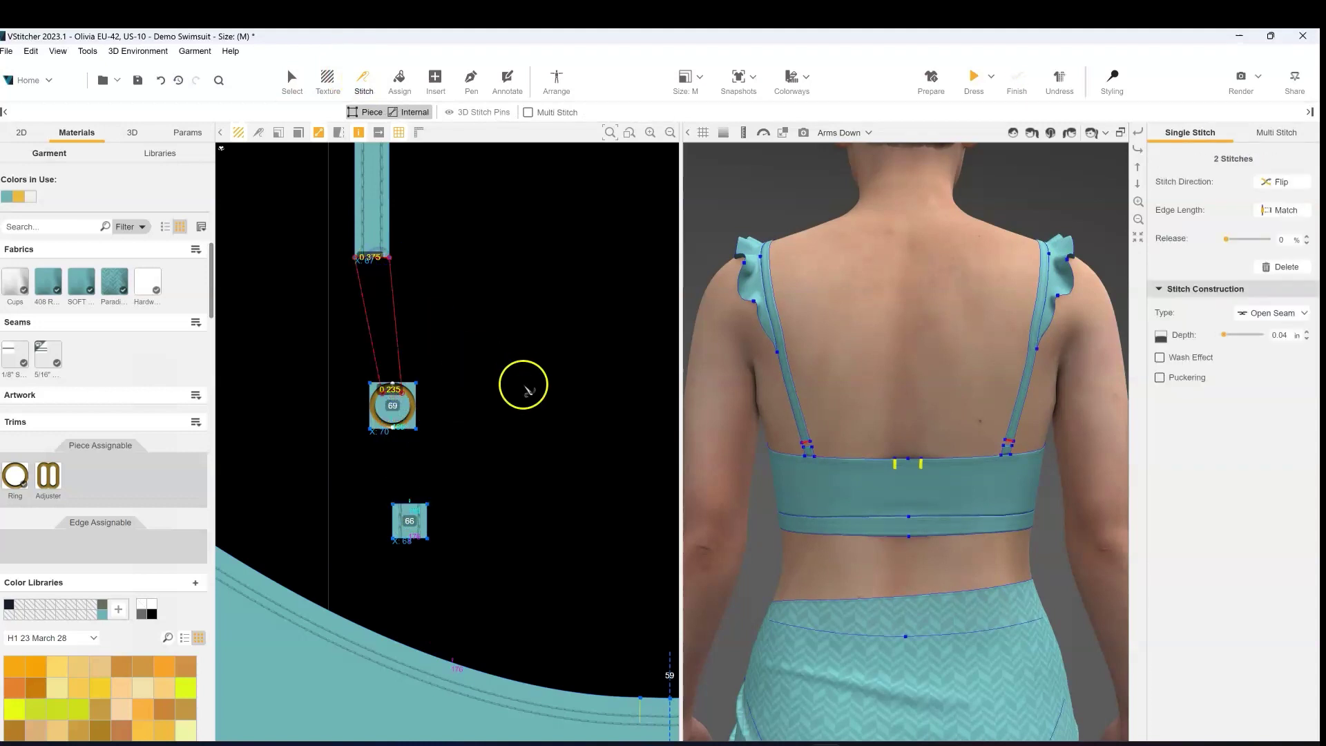
pyautogui.scroll(-5, 523, 384)
pyautogui.moveTo(517, 384); pyautogui.dragTo(450, 385, button='middle')
pyautogui.scroll(2, 559, 396)
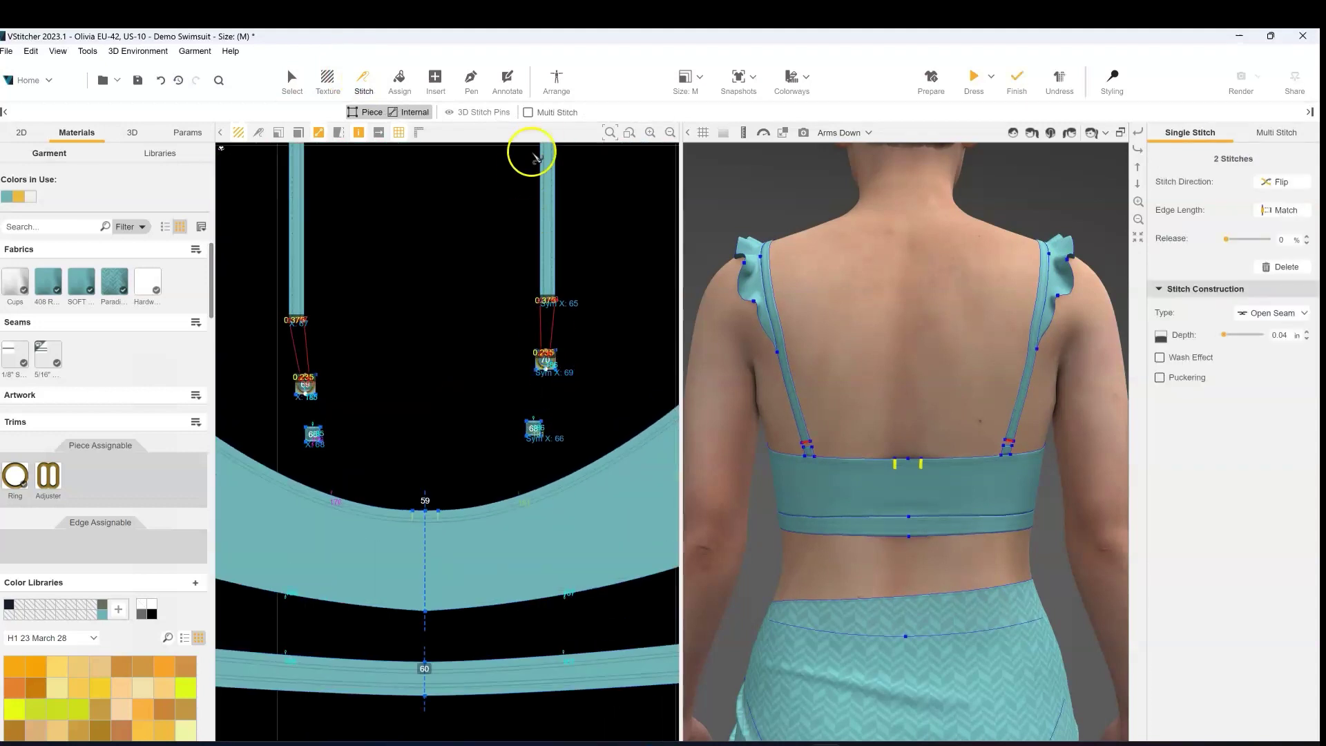
# - Arrange hardware piece 69 with its symmetric copy on the back torso silhouette, slightly outward of the strap's lower end
pyautogui.click(556, 79)
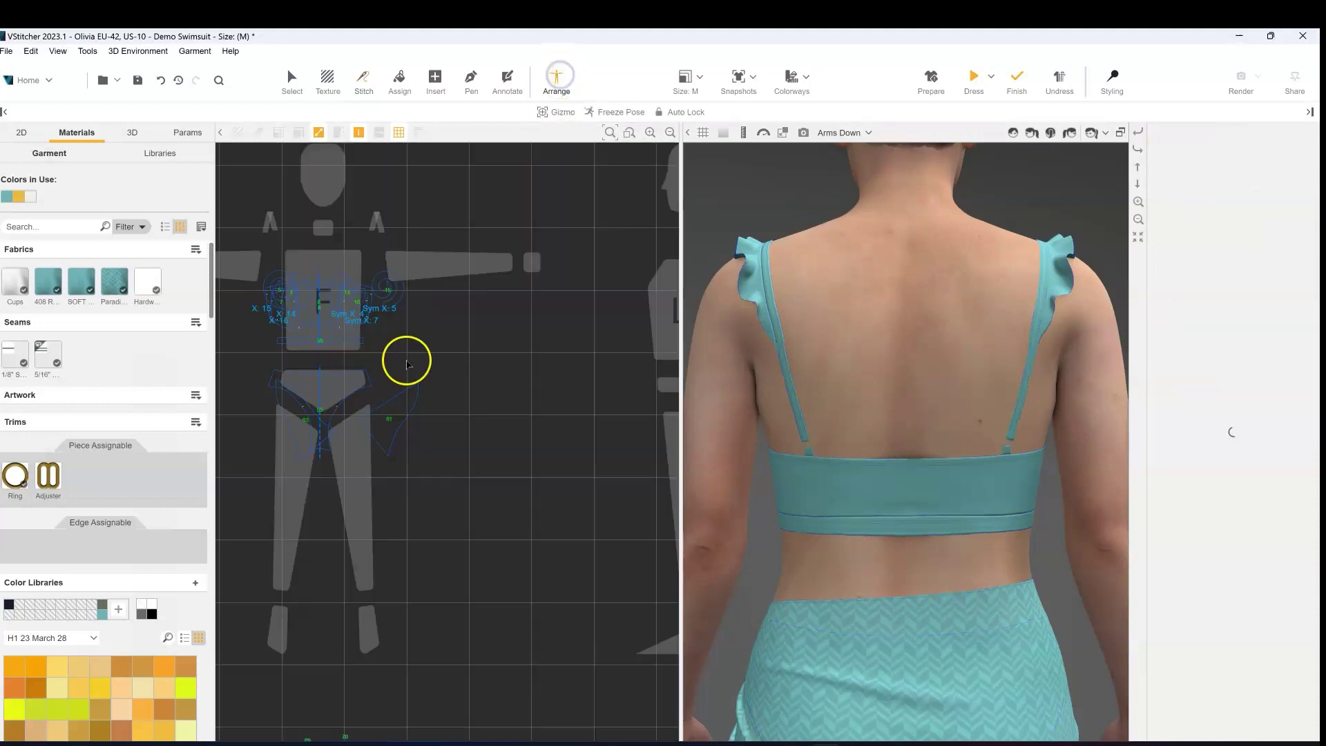
pyautogui.scroll(-3, 287, 577)
pyautogui.scroll(5, 367, 562)
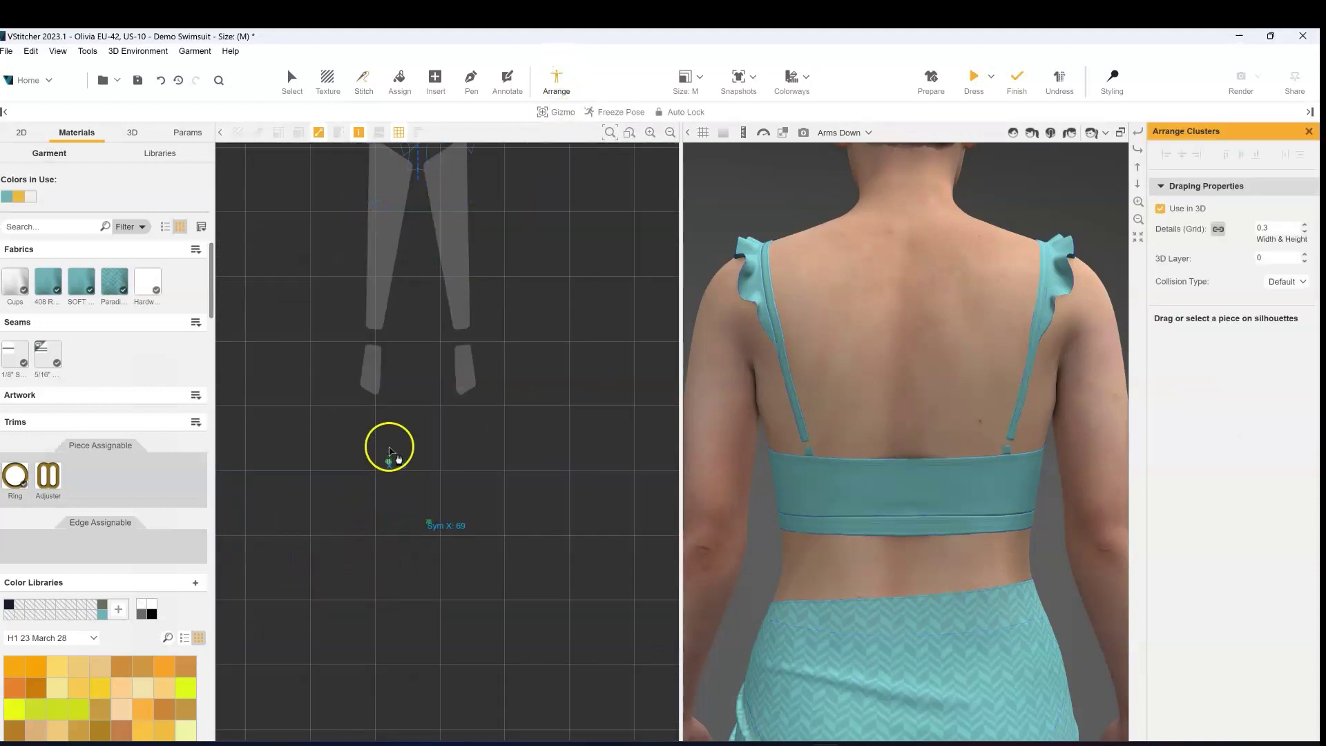
pyautogui.scroll(-3, 388, 450)
pyautogui.scroll(6, 494, 417)
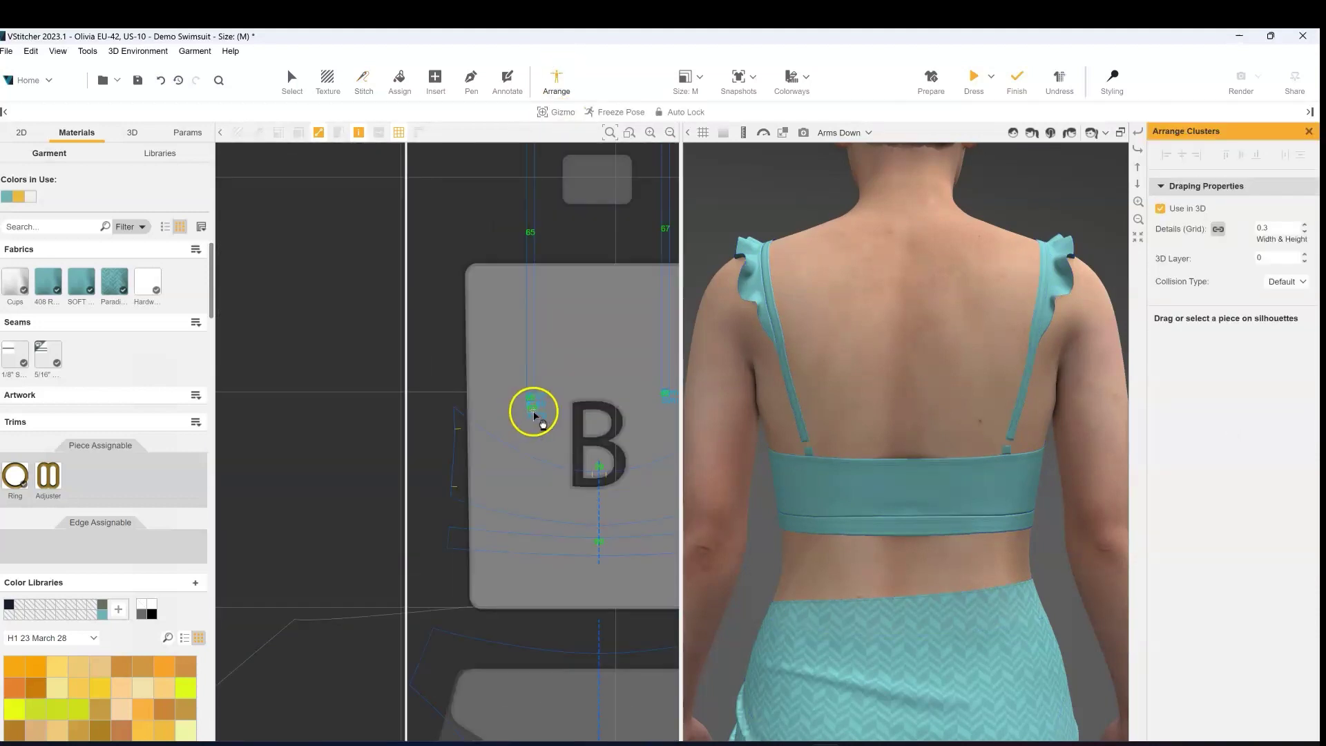
pyautogui.click(535, 414)
pyautogui.scroll(-3, 533, 449)
pyautogui.scroll(6, 450, 379)
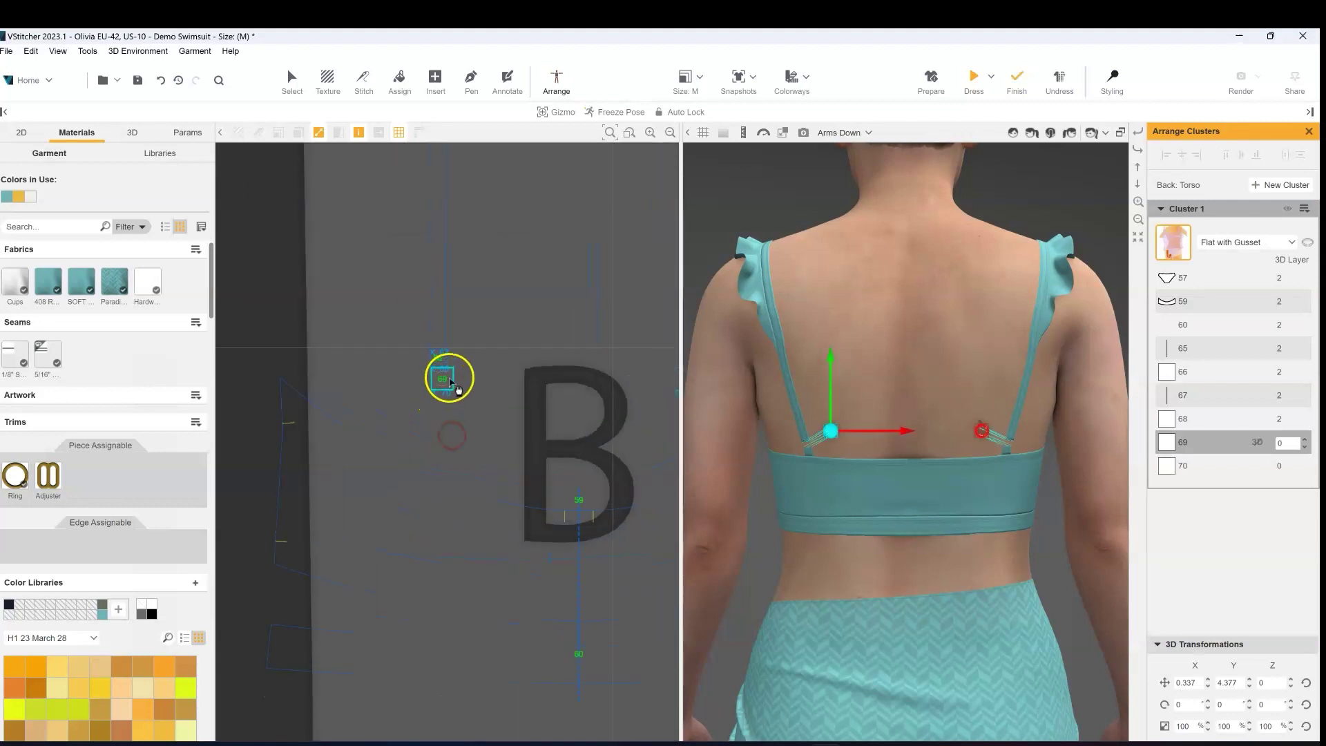
pyautogui.moveTo(449, 378); pyautogui.dragTo(411, 390)
pyautogui.scroll(-2, 968, 465)
# - Dress the avatar with the stitched hardware pieces and finish the simulation
pyautogui.click(975, 80)
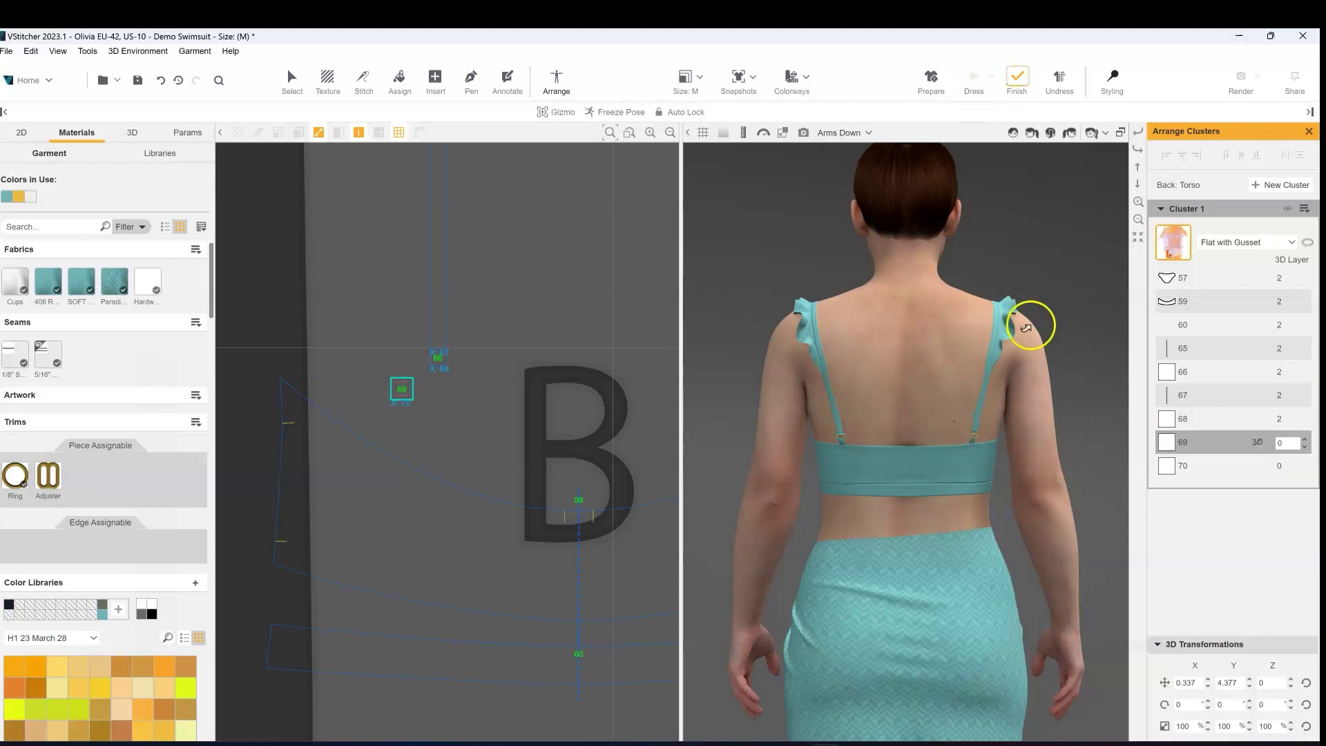
pyautogui.scroll(2, 1030, 325)
pyautogui.click(291, 80)
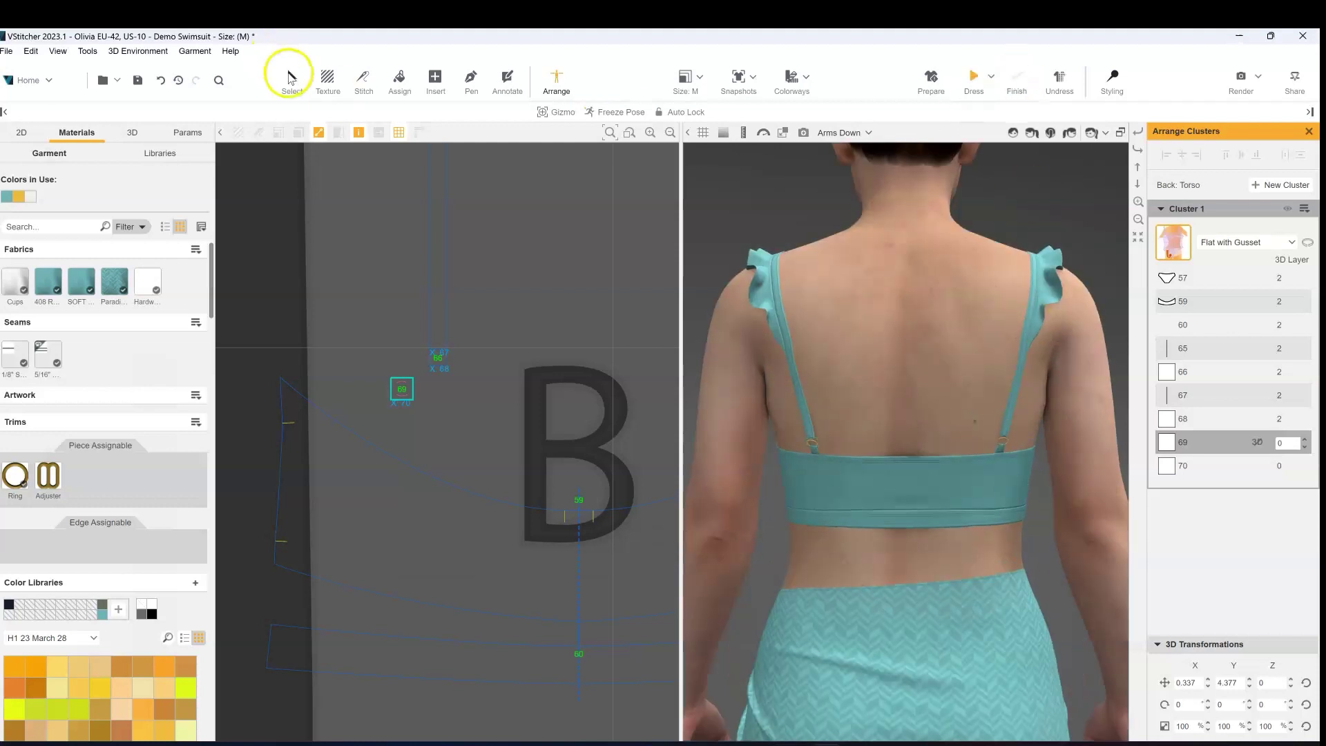
pyautogui.scroll(3, 297, 367)
pyautogui.scroll(2, 825, 511)
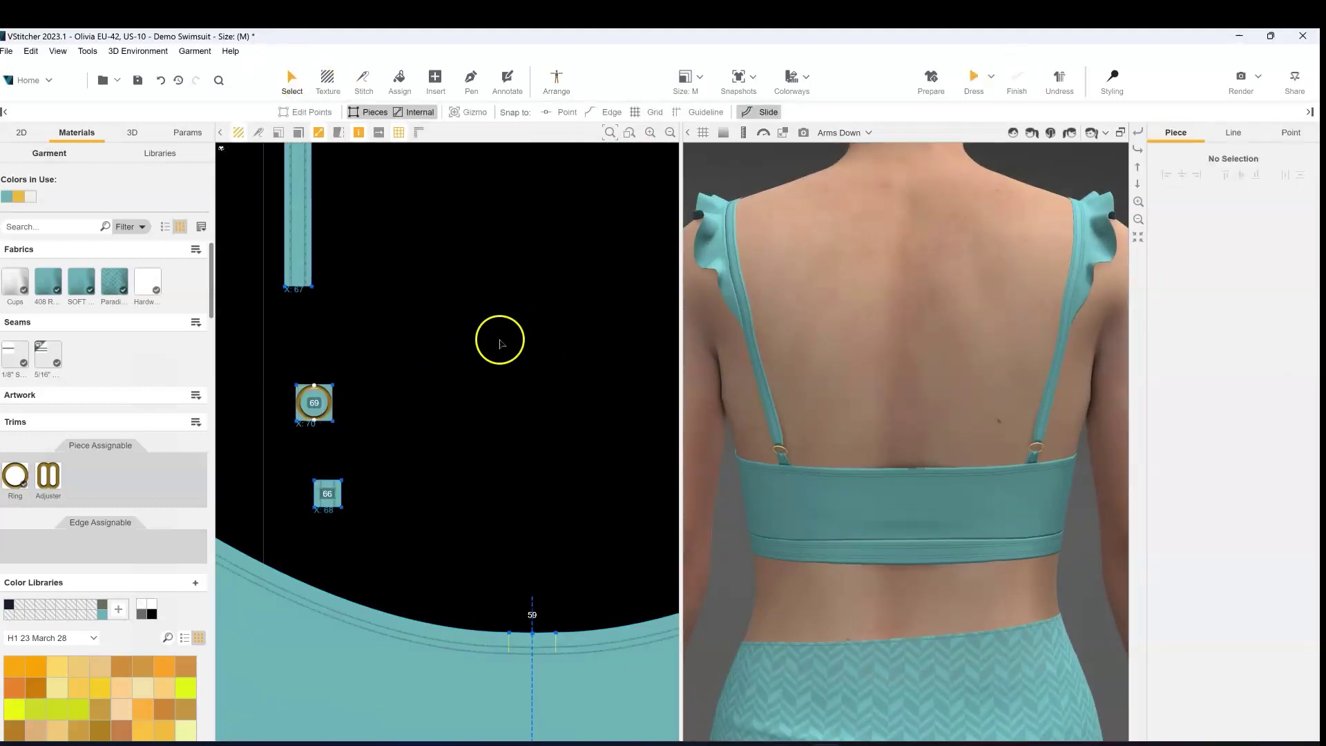
# - Move the lower internal line on piece 69 up about 0.077 in toward the ring's center, and update the 3D garment
pyautogui.click(324, 401)
pyautogui.click(340, 288)
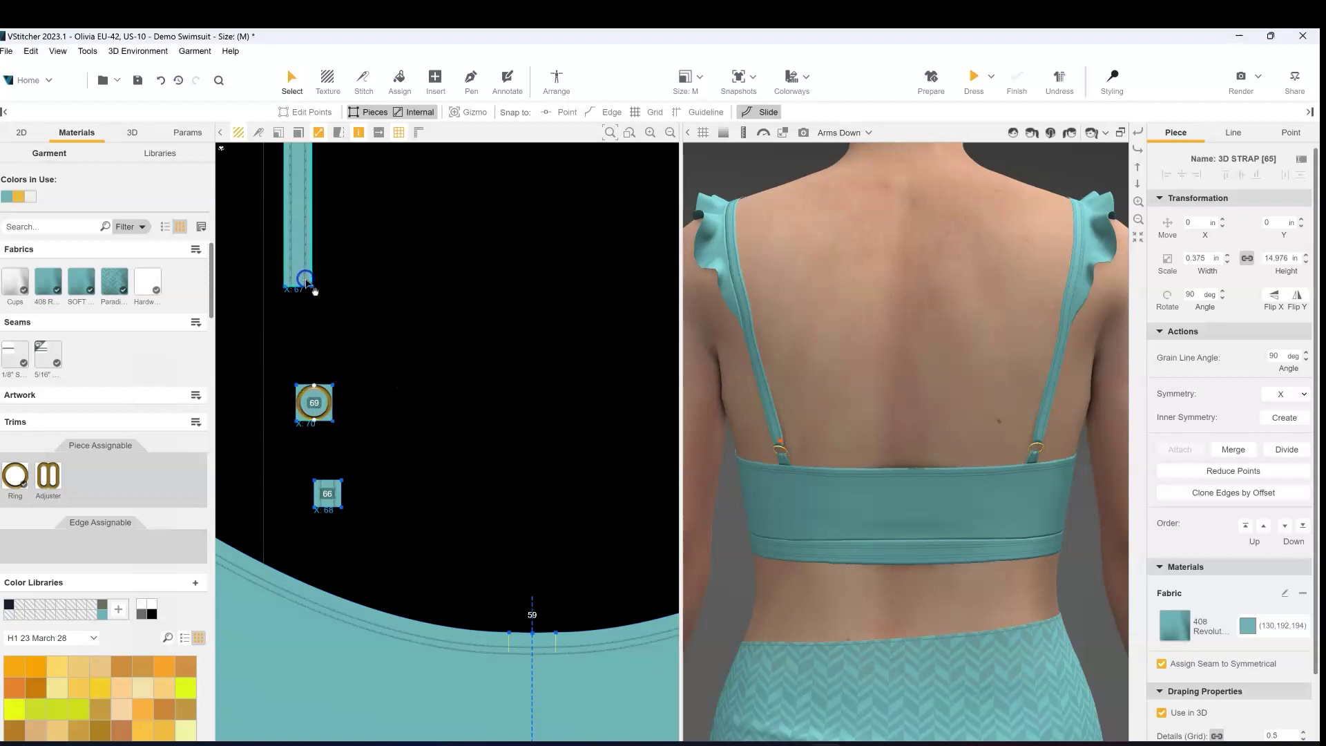
pyautogui.scroll(4, 817, 509)
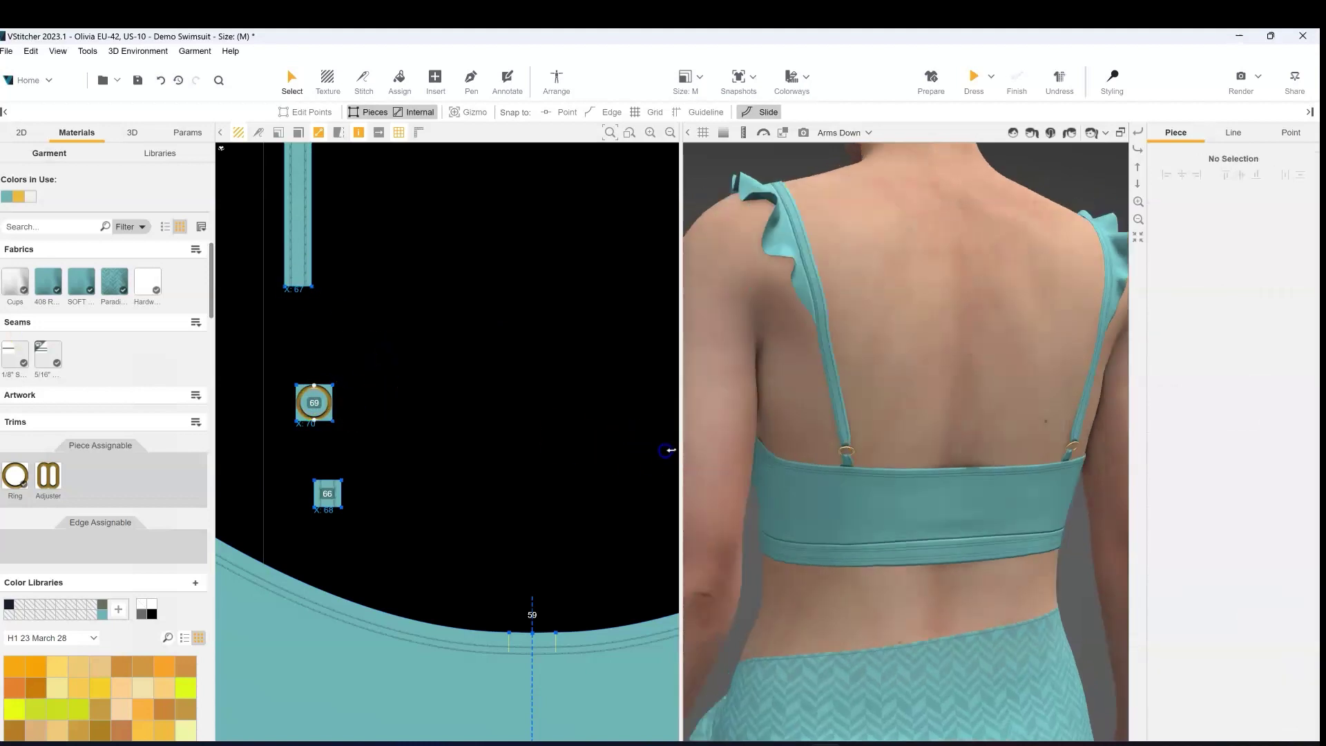
pyautogui.scroll(5, 290, 391)
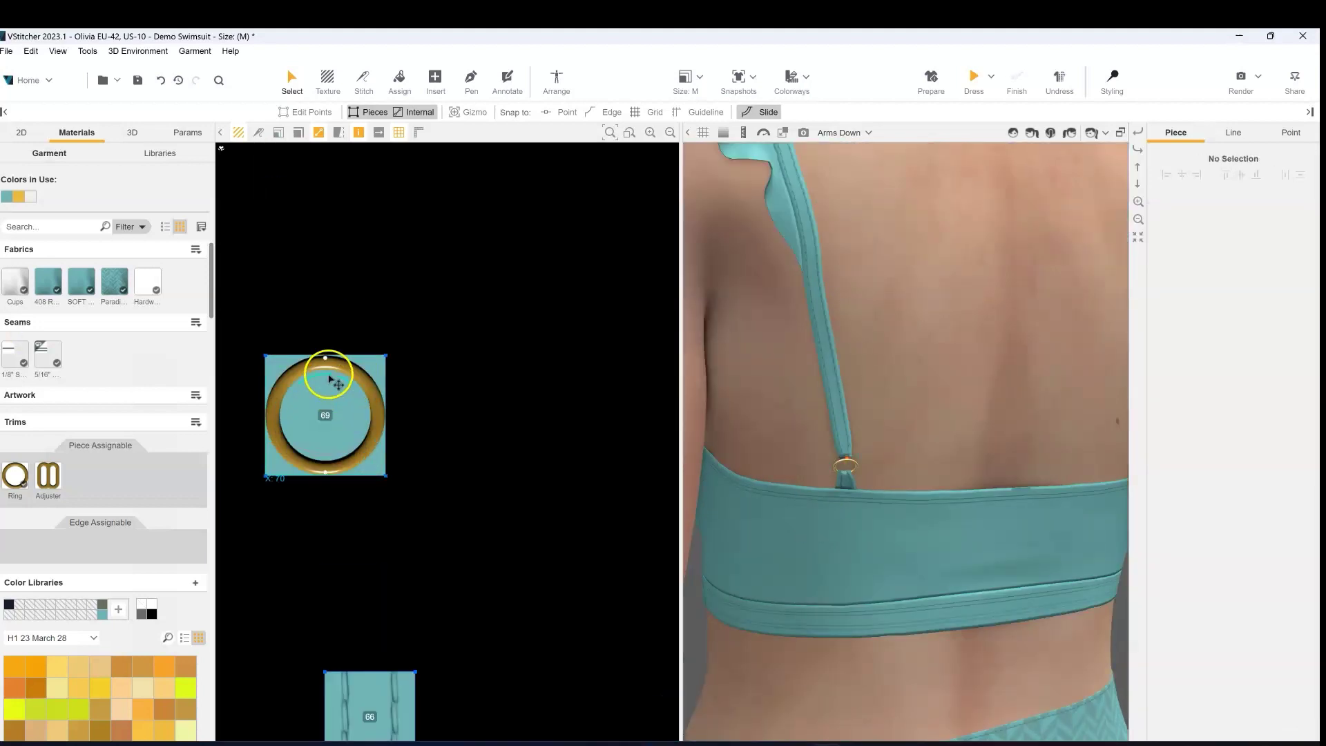
pyautogui.click(336, 392)
pyautogui.moveTo(329, 391); pyautogui.dragTo(331, 437)
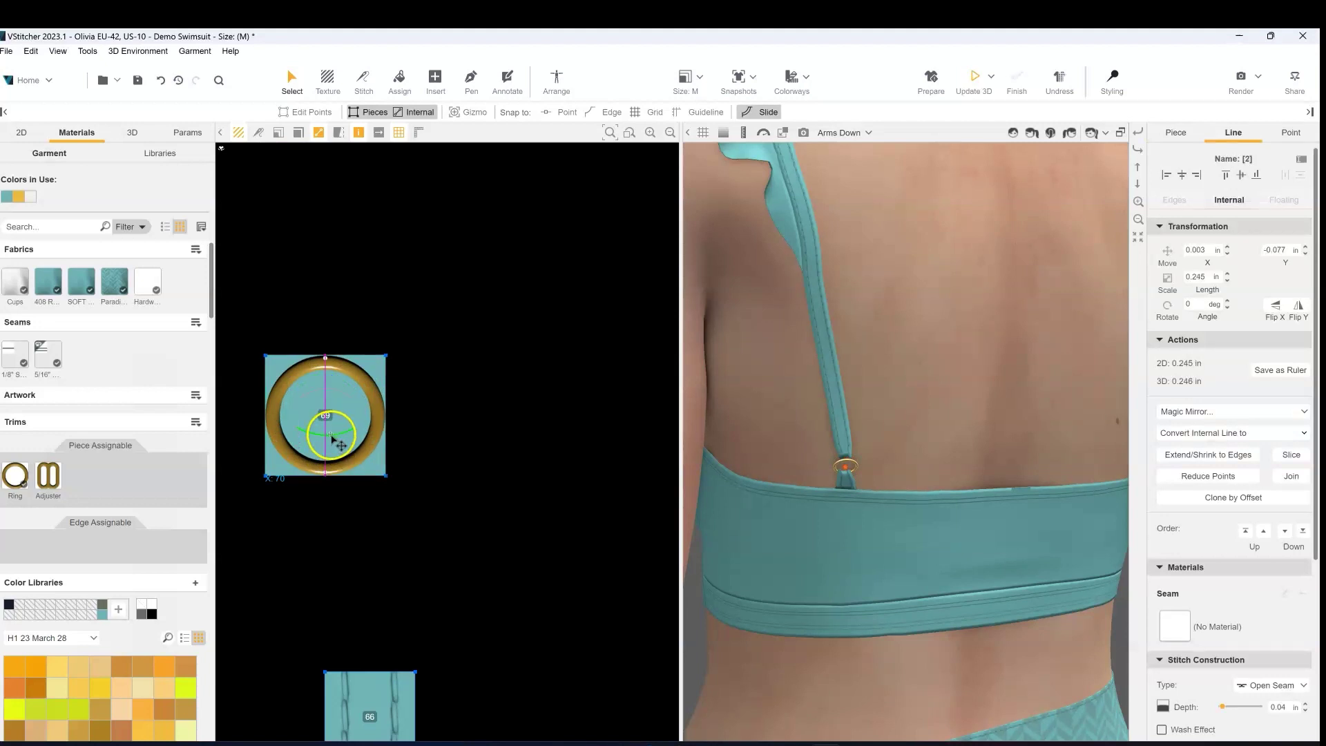
pyautogui.click(974, 79)
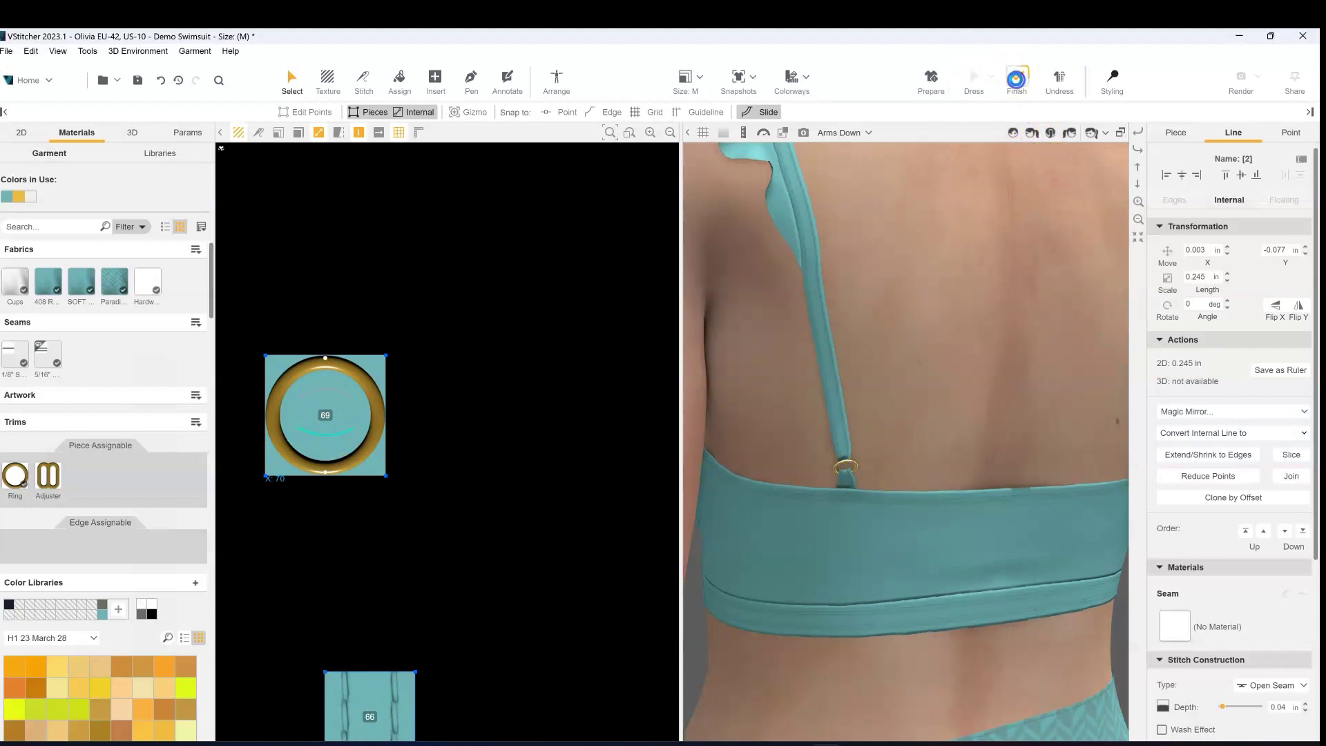
# - Pull the ring on the left back strap slightly outward with 3D styling and the 3D gizmo, and update the garment
pyautogui.click(1112, 80)
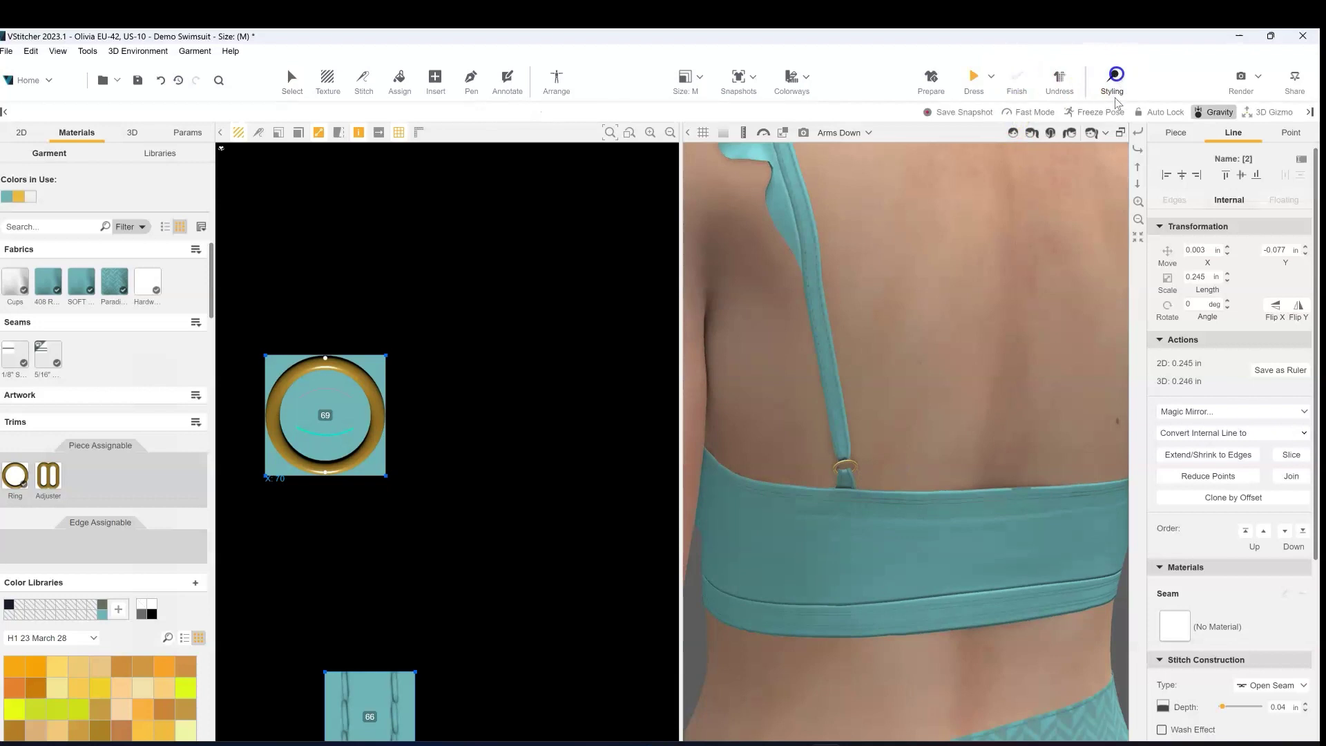
pyautogui.click(850, 465)
pyautogui.click(1284, 112)
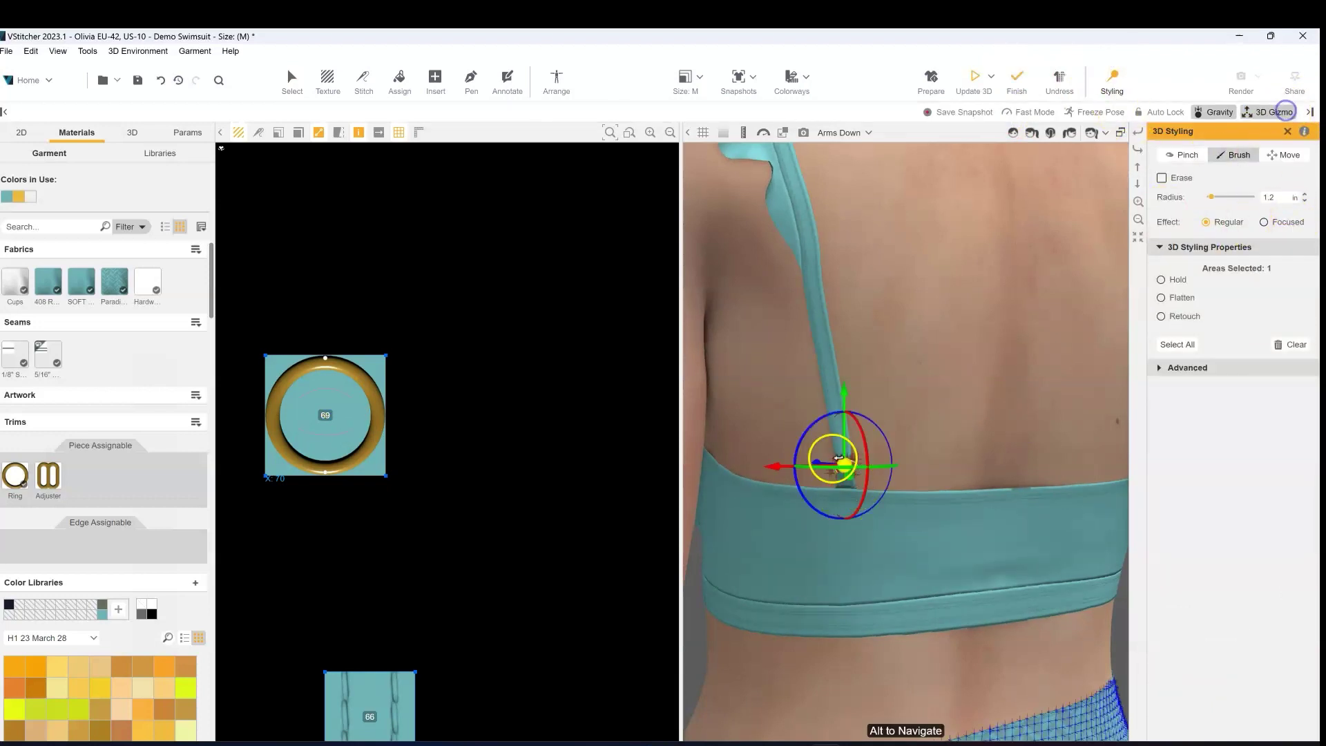
pyautogui.moveTo(812, 459); pyautogui.dragTo(812, 457)
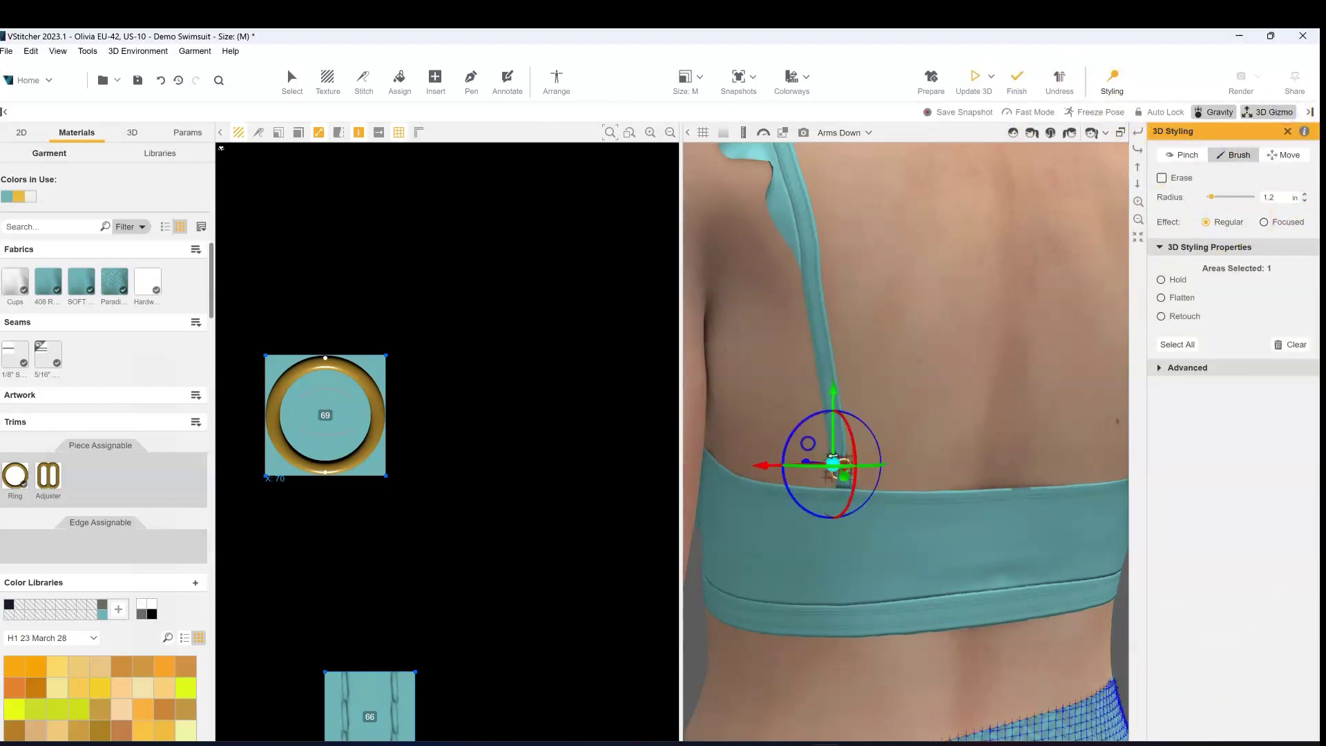
pyautogui.moveTo(807, 474); pyautogui.dragTo(808, 462)
pyautogui.click(973, 78)
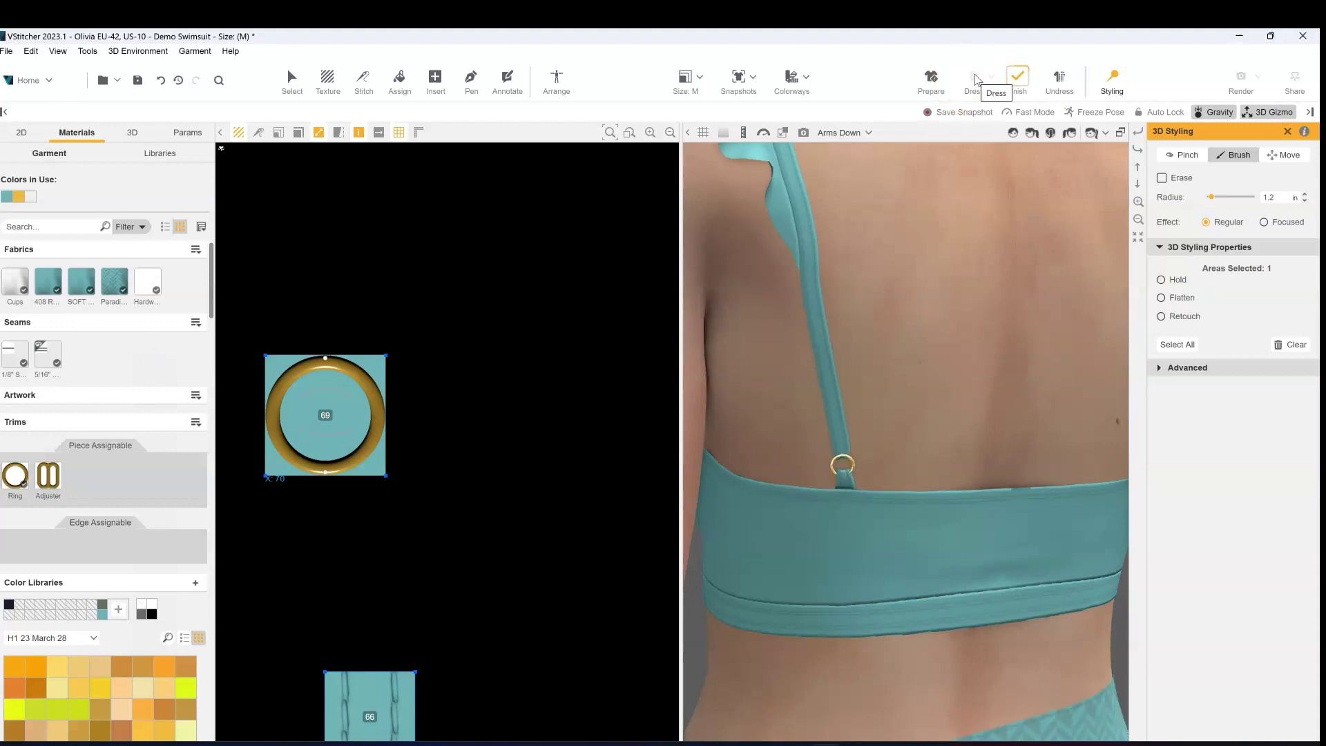
pyautogui.click(1018, 78)
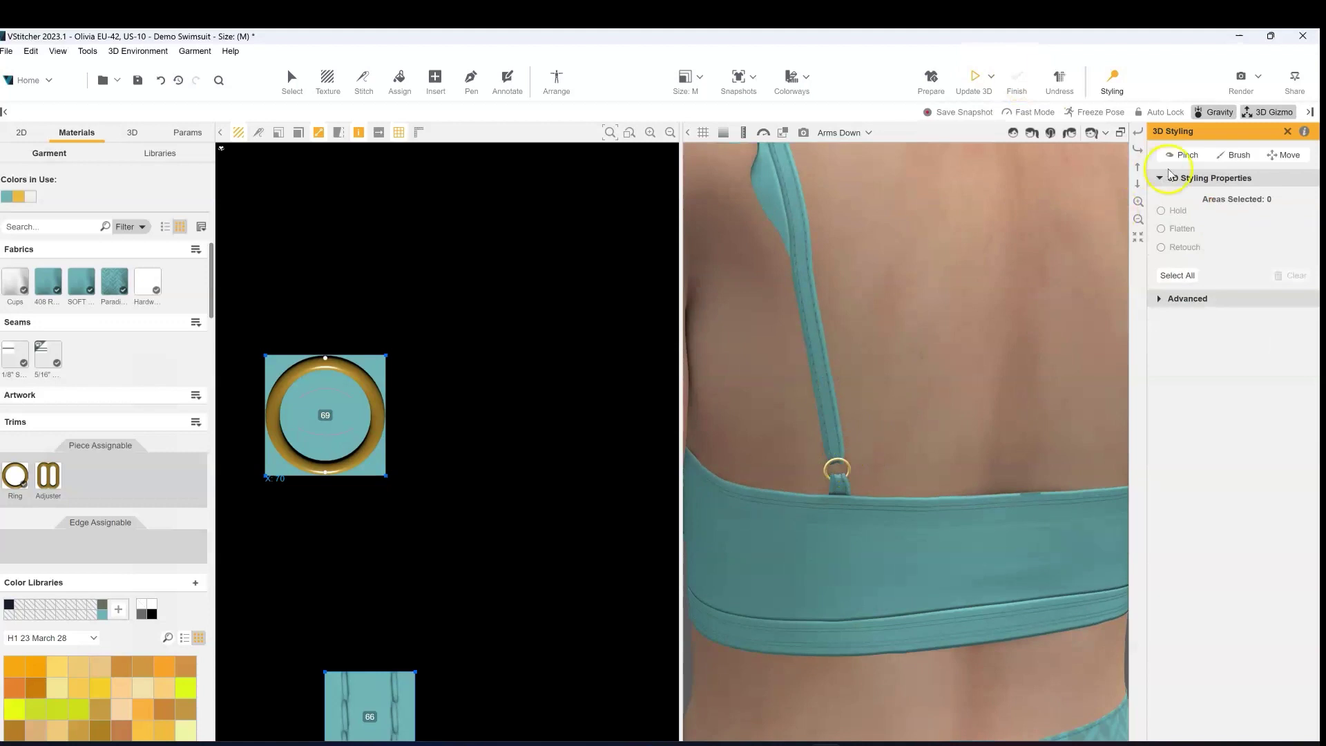
# - Adjust the strap end above the left back ring with a Focused brush, and set Hold on the fabric around the ring
pyautogui.click(837, 457)
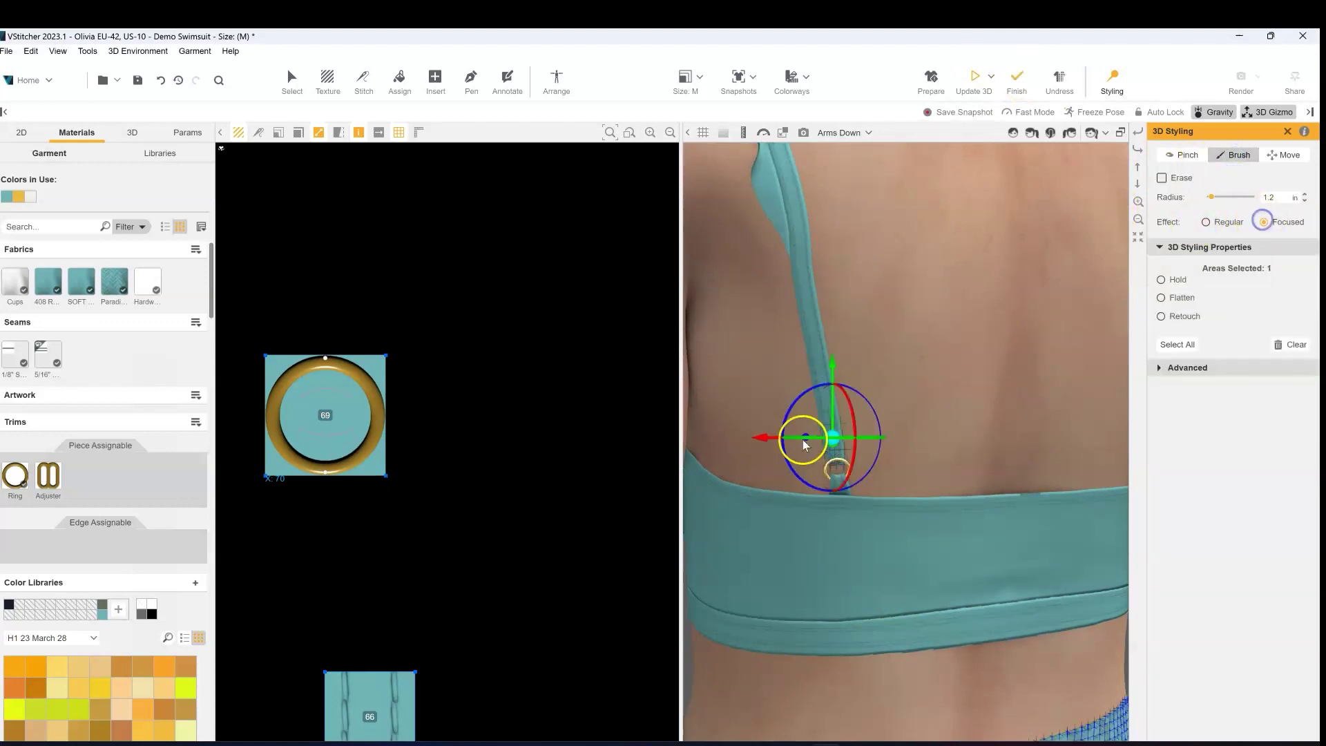
pyautogui.click(973, 78)
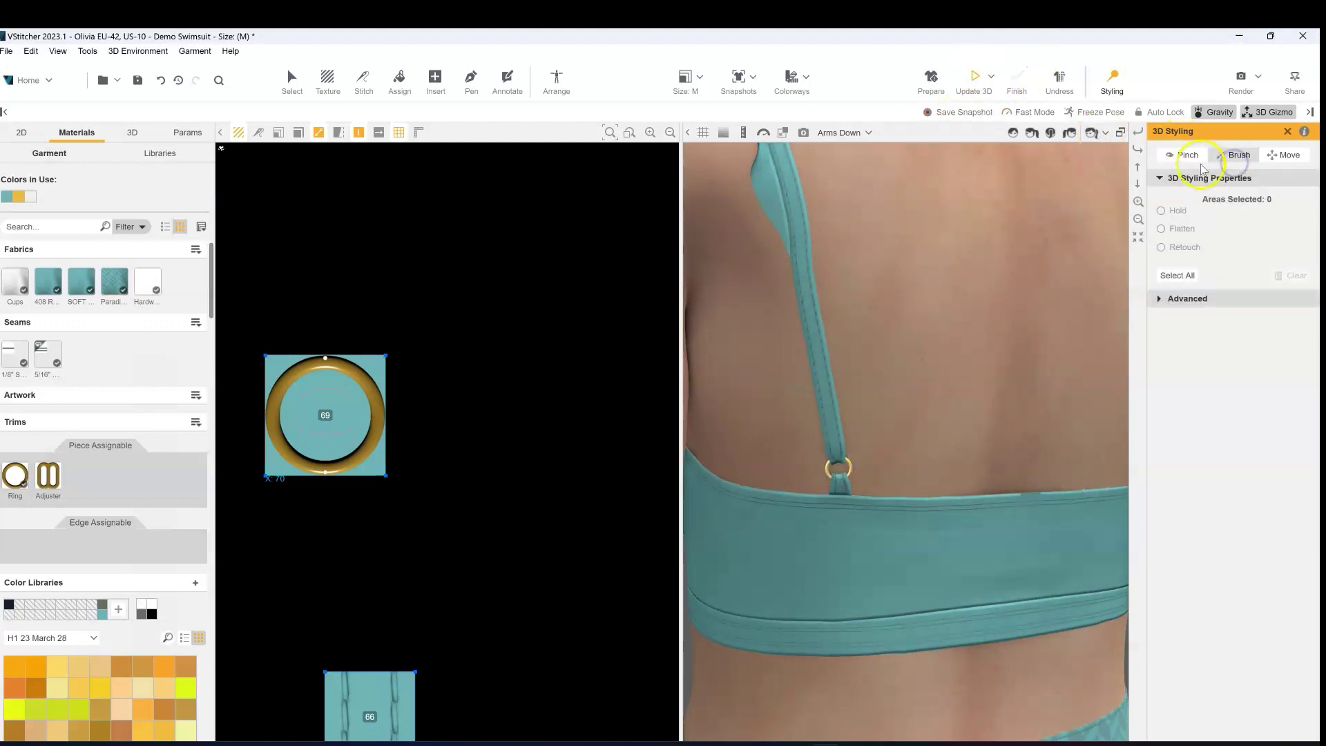
pyautogui.click(1233, 154)
pyautogui.click(832, 450)
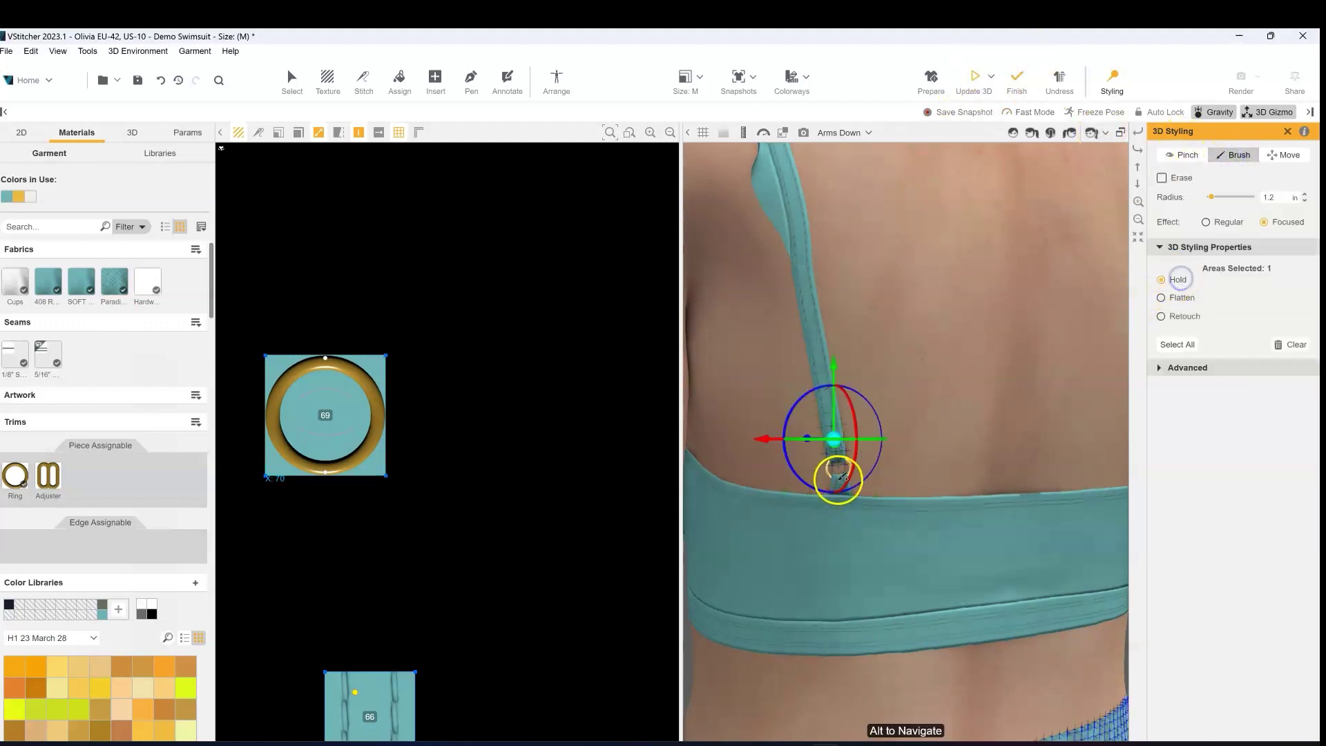
pyautogui.click(1172, 271)
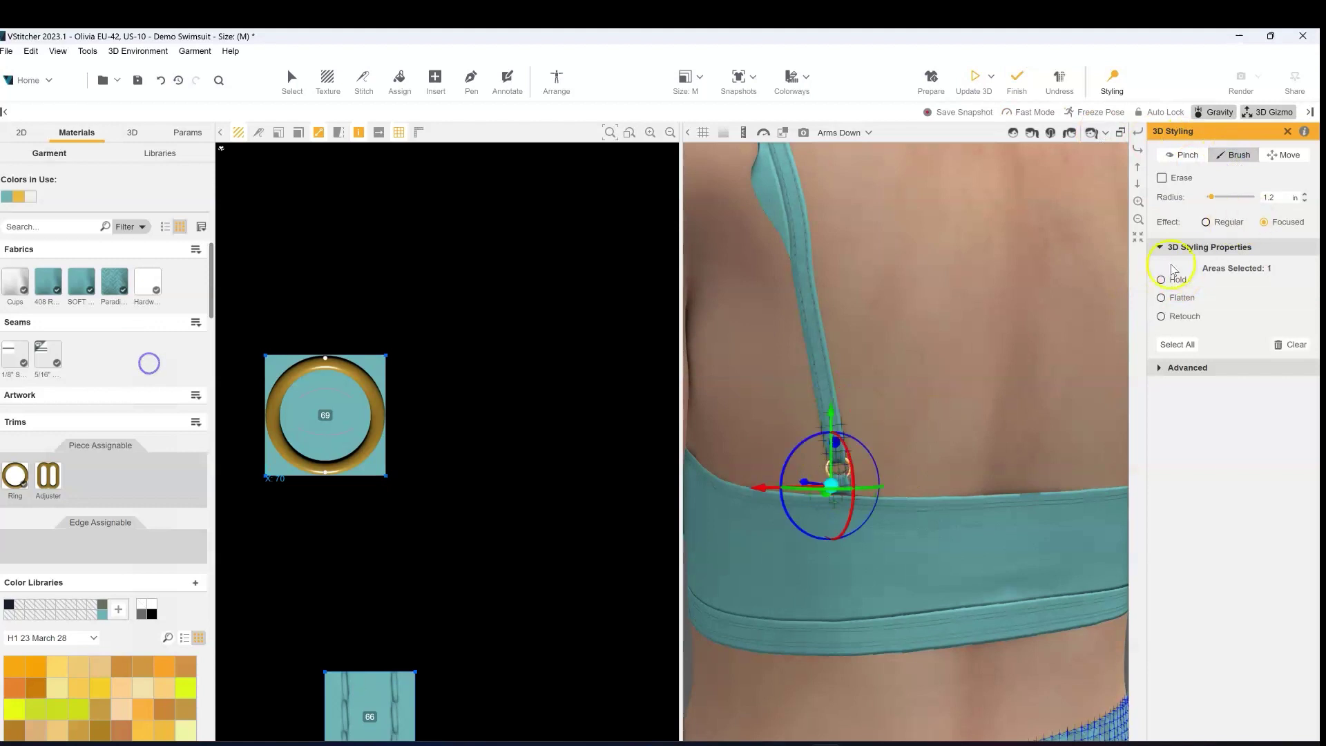
pyautogui.click(975, 82)
# - Select the right back strap's ring with the Regular brush, shift it outward in 3D, and update the garment
pyautogui.click(1051, 133)
pyautogui.moveTo(1104, 400); pyautogui.dragTo(1189, 421)
pyautogui.scroll(5, 1027, 459)
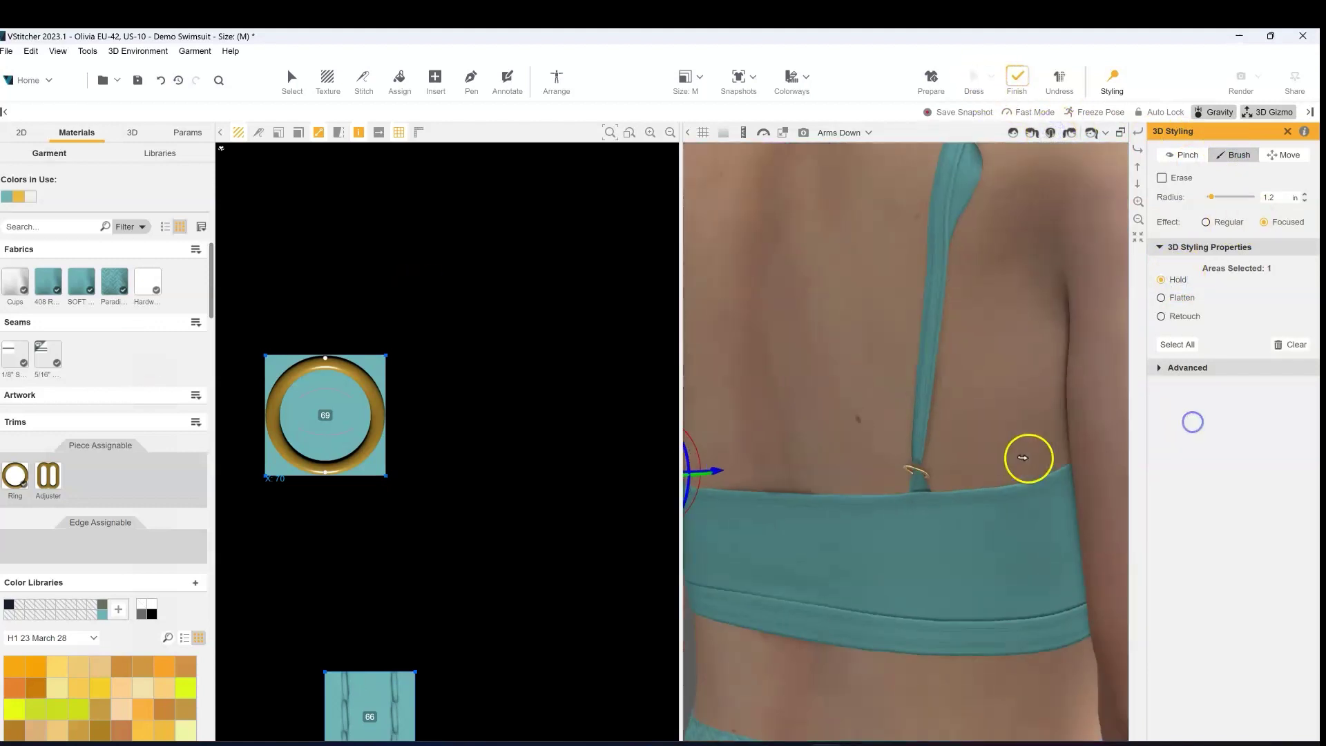
pyautogui.click(926, 495)
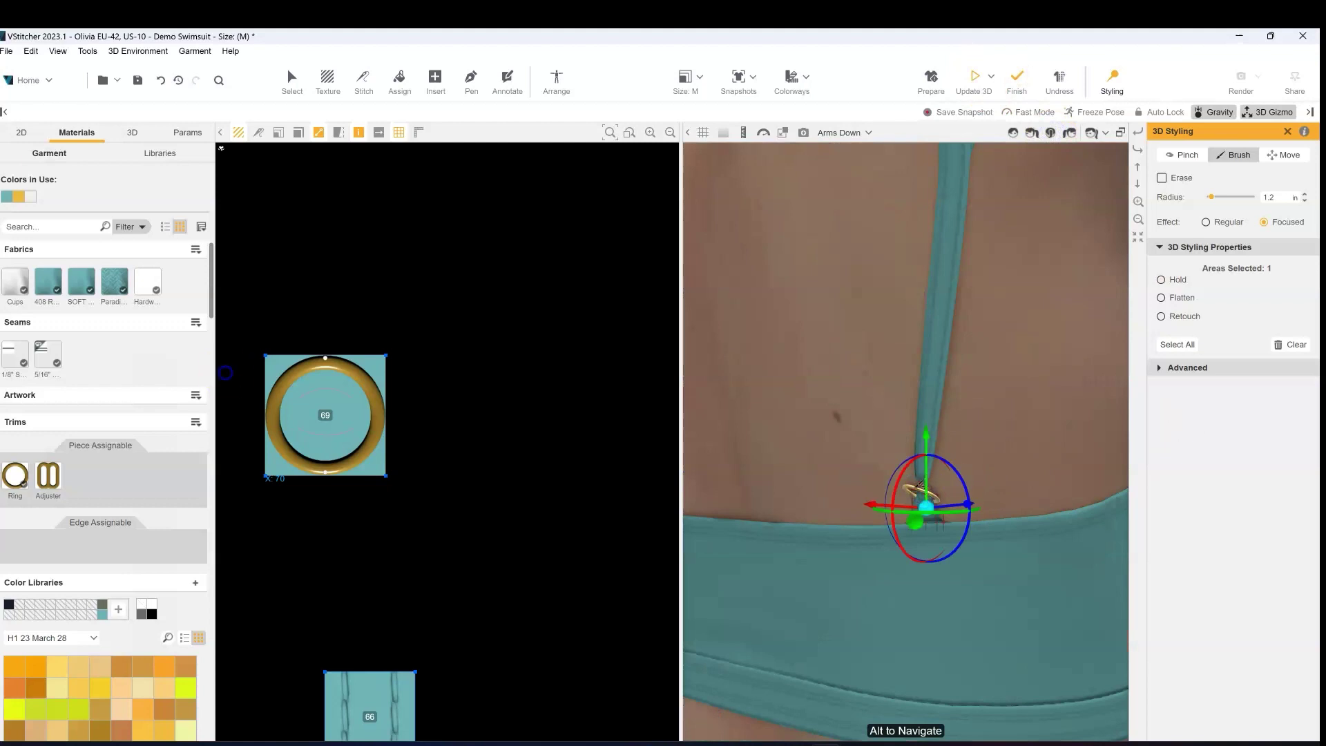
pyautogui.moveTo(919, 484); pyautogui.dragTo(938, 496)
pyautogui.click(1216, 223)
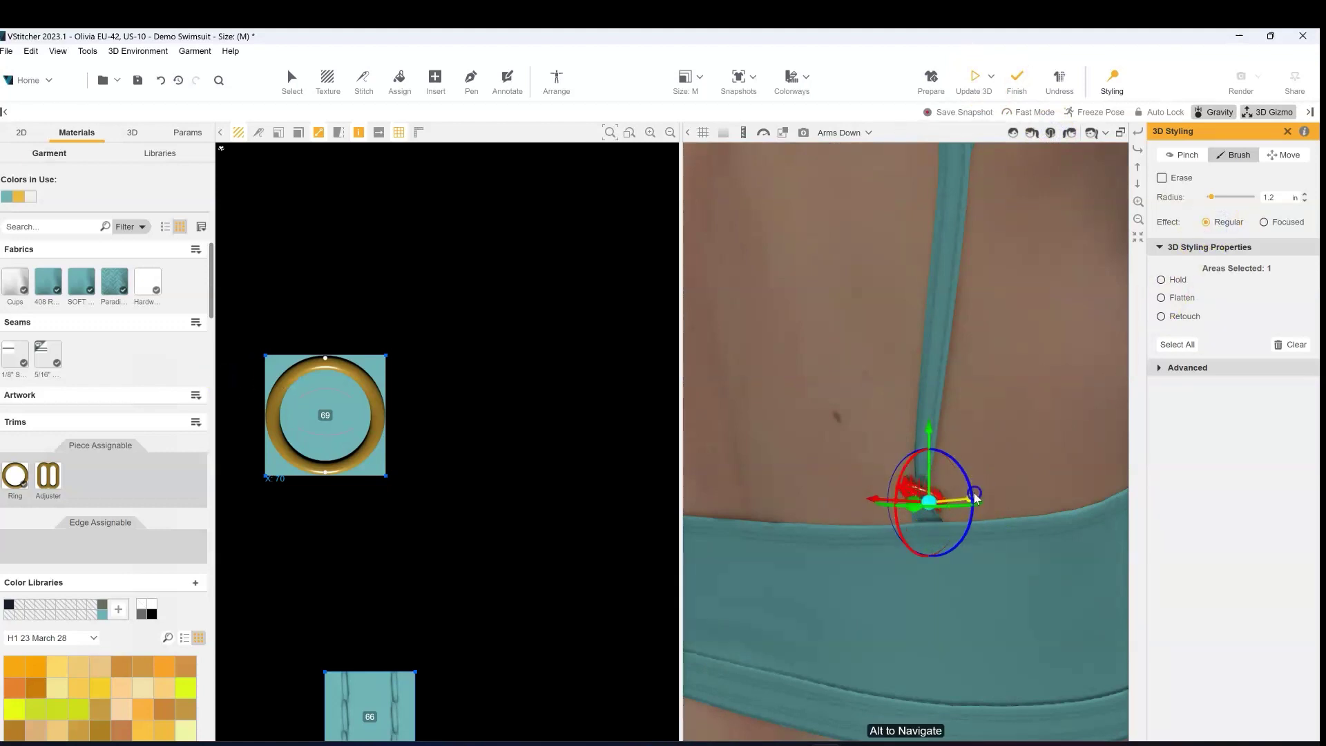
pyautogui.click(973, 76)
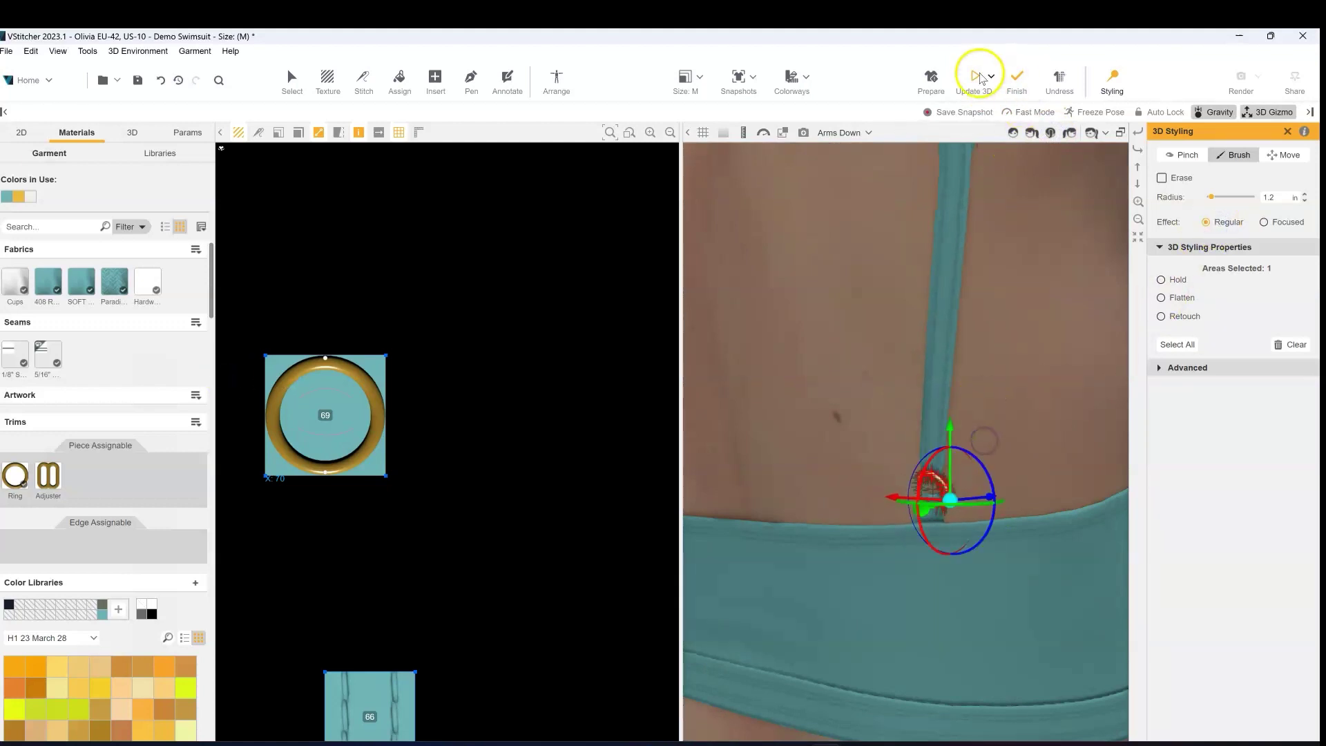
# - Shift the strap end above the right back ring slightly with the Focused styling brush, and re-simulate the garment
pyautogui.click(925, 464)
pyautogui.click(1264, 221)
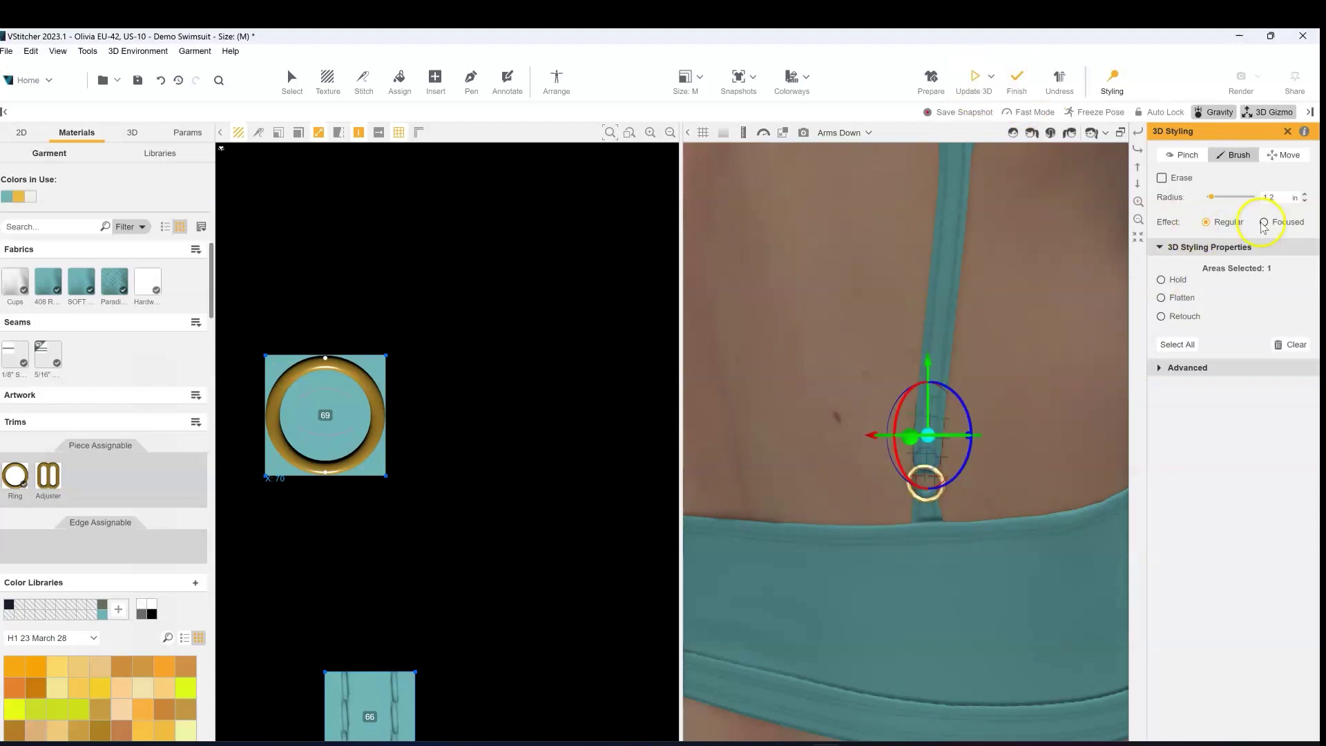
pyautogui.moveTo(861, 437); pyautogui.dragTo(843, 442)
pyautogui.click(1019, 79)
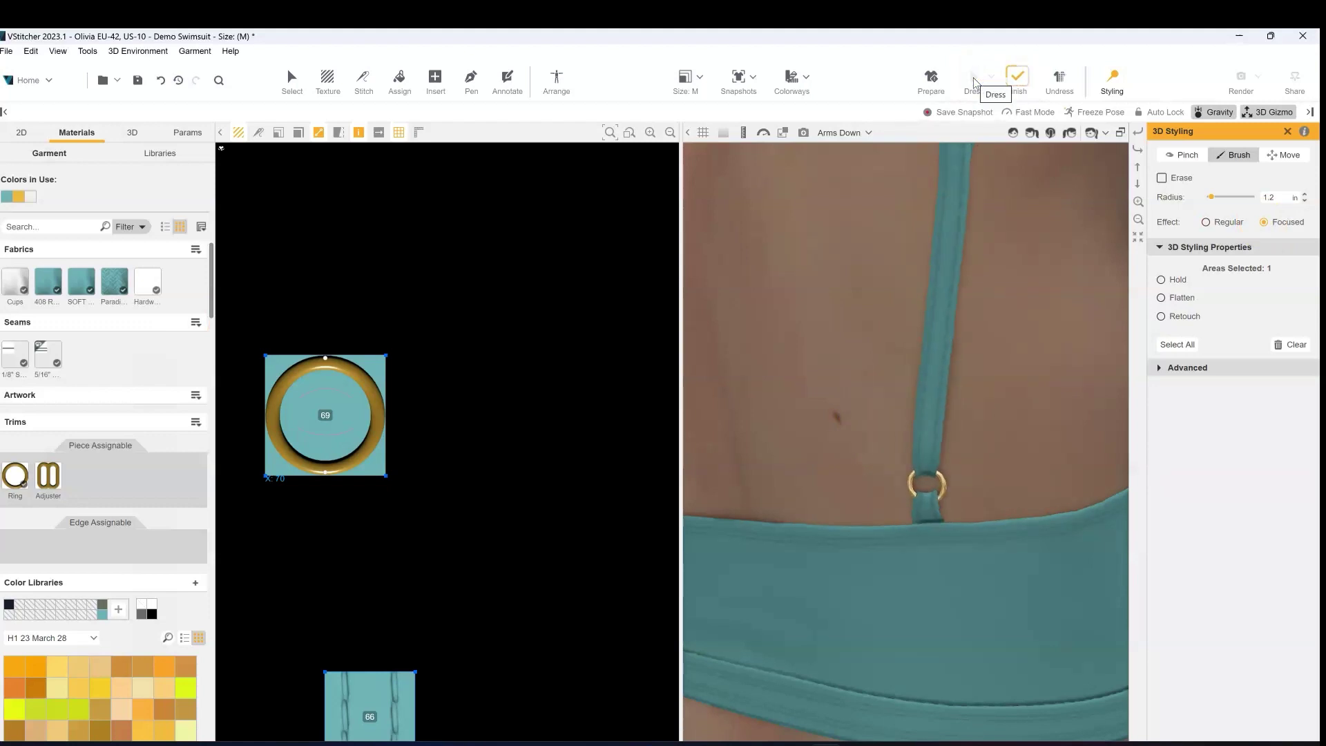
# - Set Hold on the fabric above and below the right back ring with the Focused brush, and finish the simulation
pyautogui.click(1230, 155)
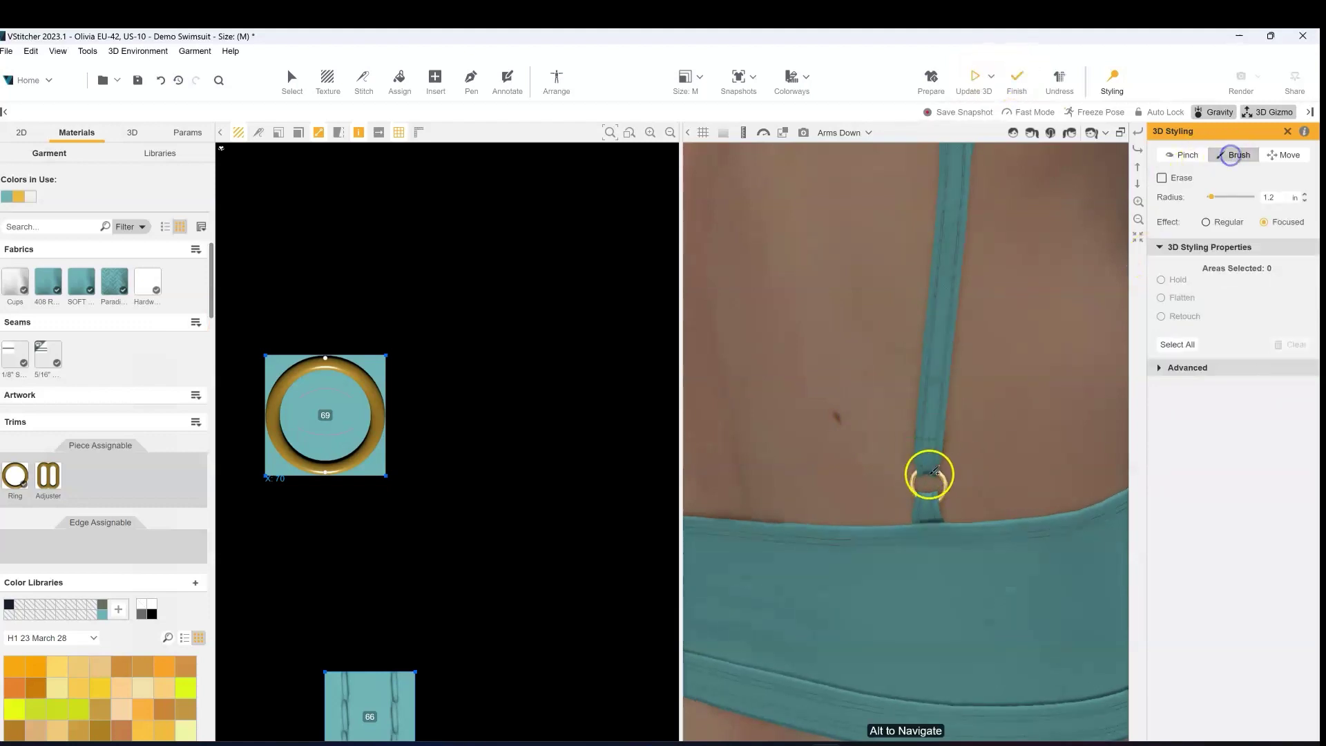
pyautogui.click(929, 473)
pyautogui.click(1162, 279)
pyautogui.click(931, 495)
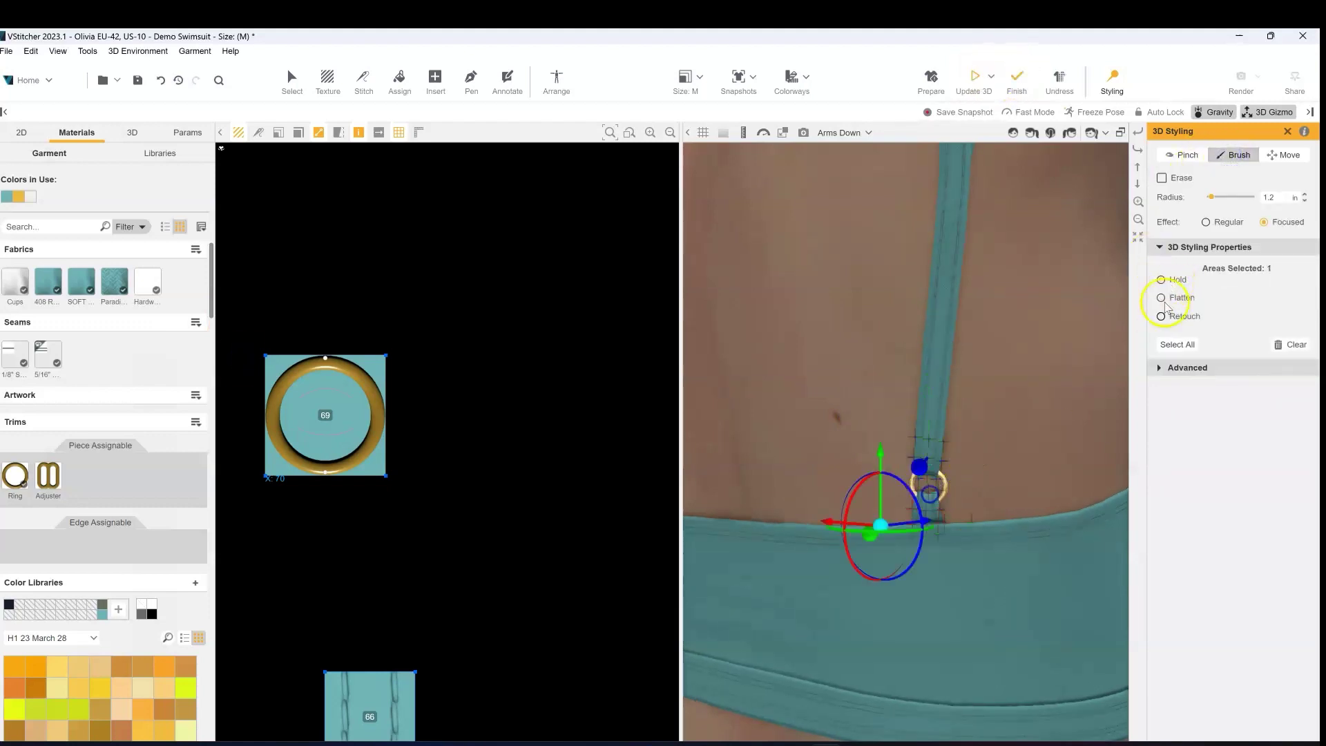
pyautogui.click(988, 78)
pyautogui.click(1050, 132)
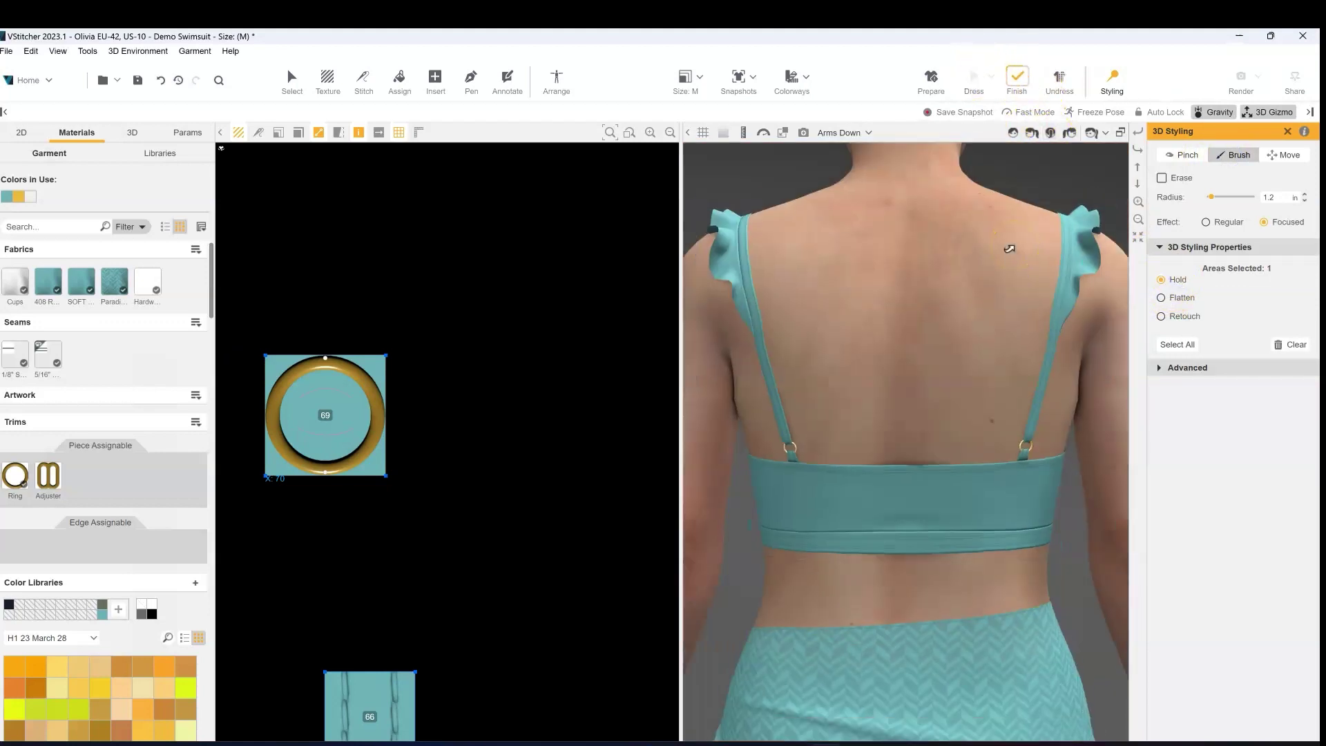
pyautogui.click(1017, 78)
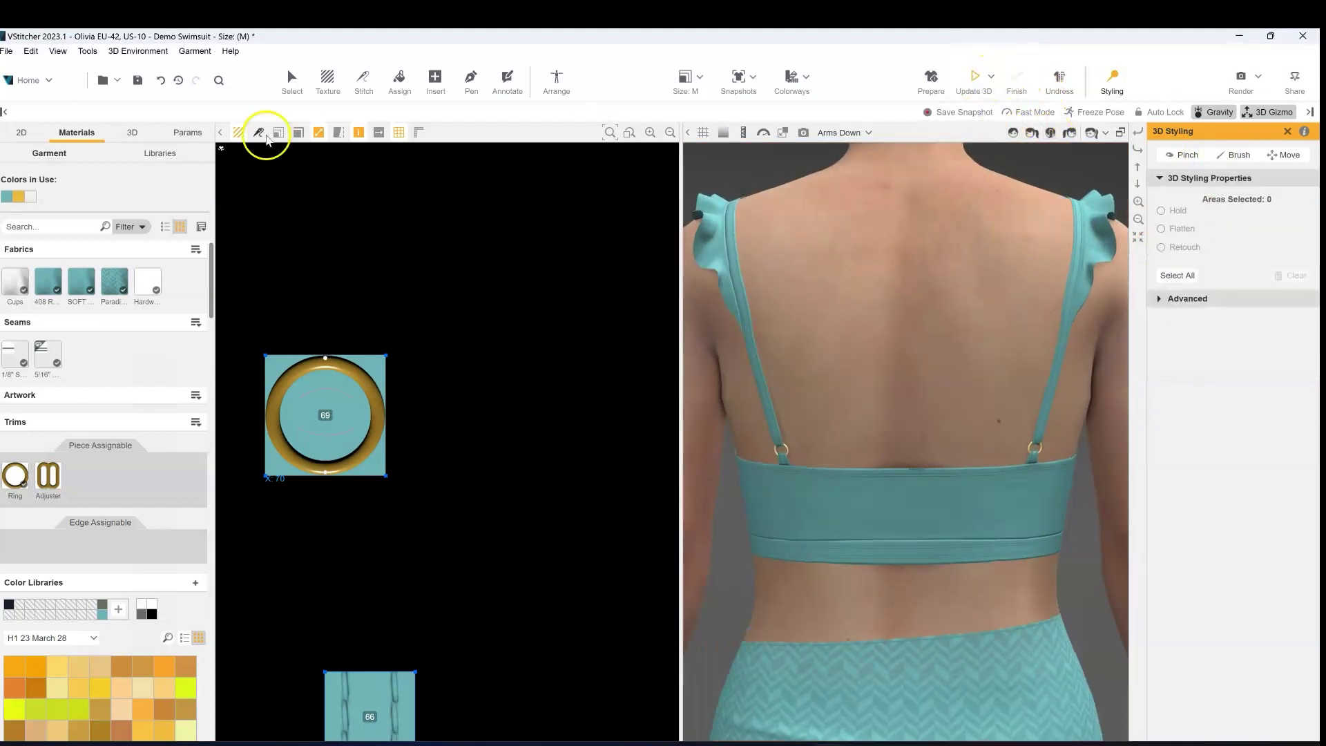
# - Save a snapshot of the garment with both rings in place
pyautogui.click(132, 132)
pyautogui.click(40, 184)
pyautogui.click(722, 437)
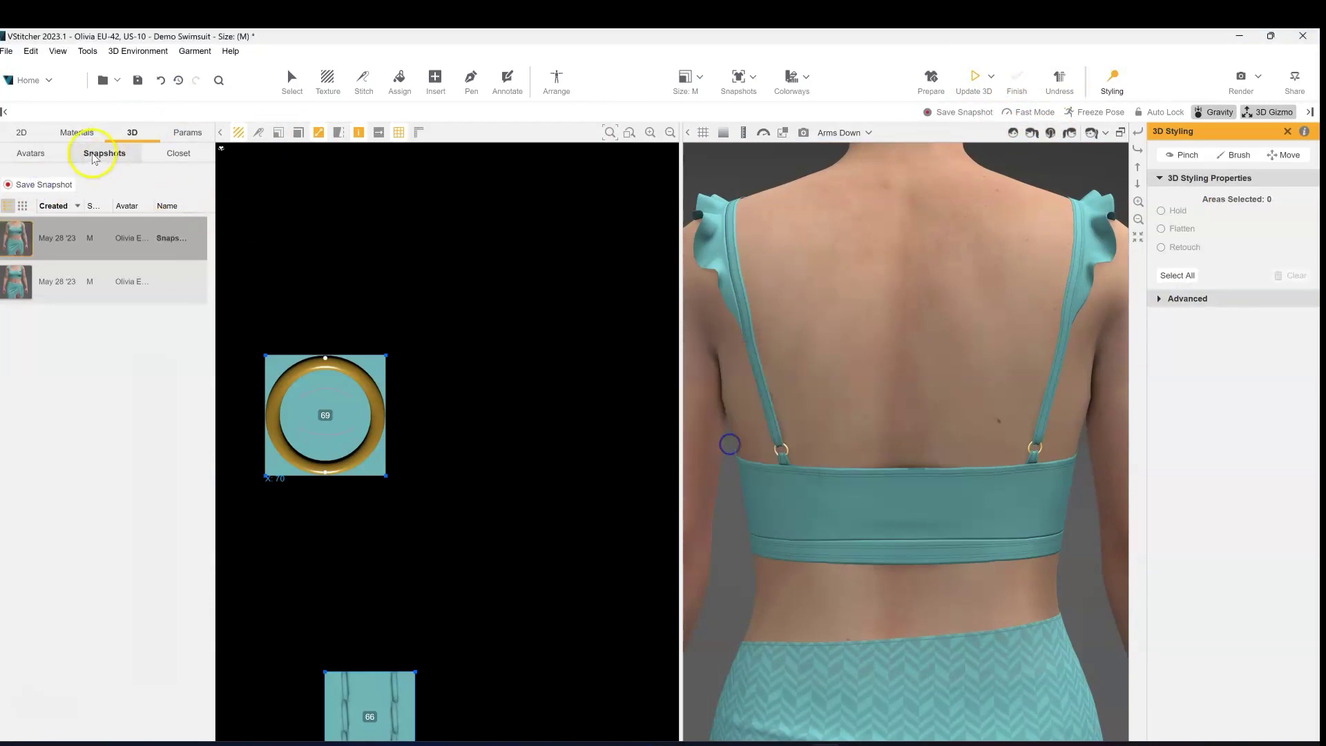
# - Place the Adjuster trim on strap 65, a short distance above its lower end
pyautogui.click(77, 132)
pyautogui.click(292, 80)
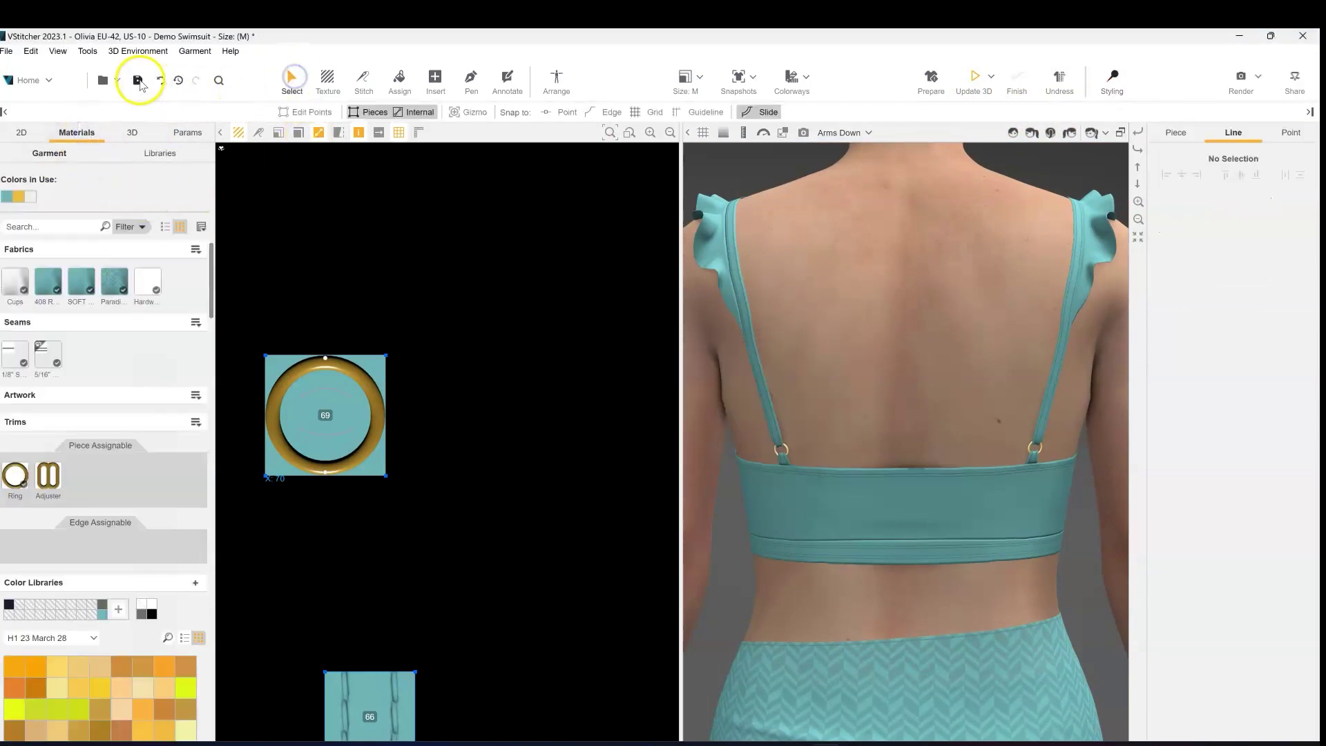
pyautogui.scroll(-6, 450, 362)
pyautogui.moveTo(453, 364); pyautogui.dragTo(420, 529, button='middle')
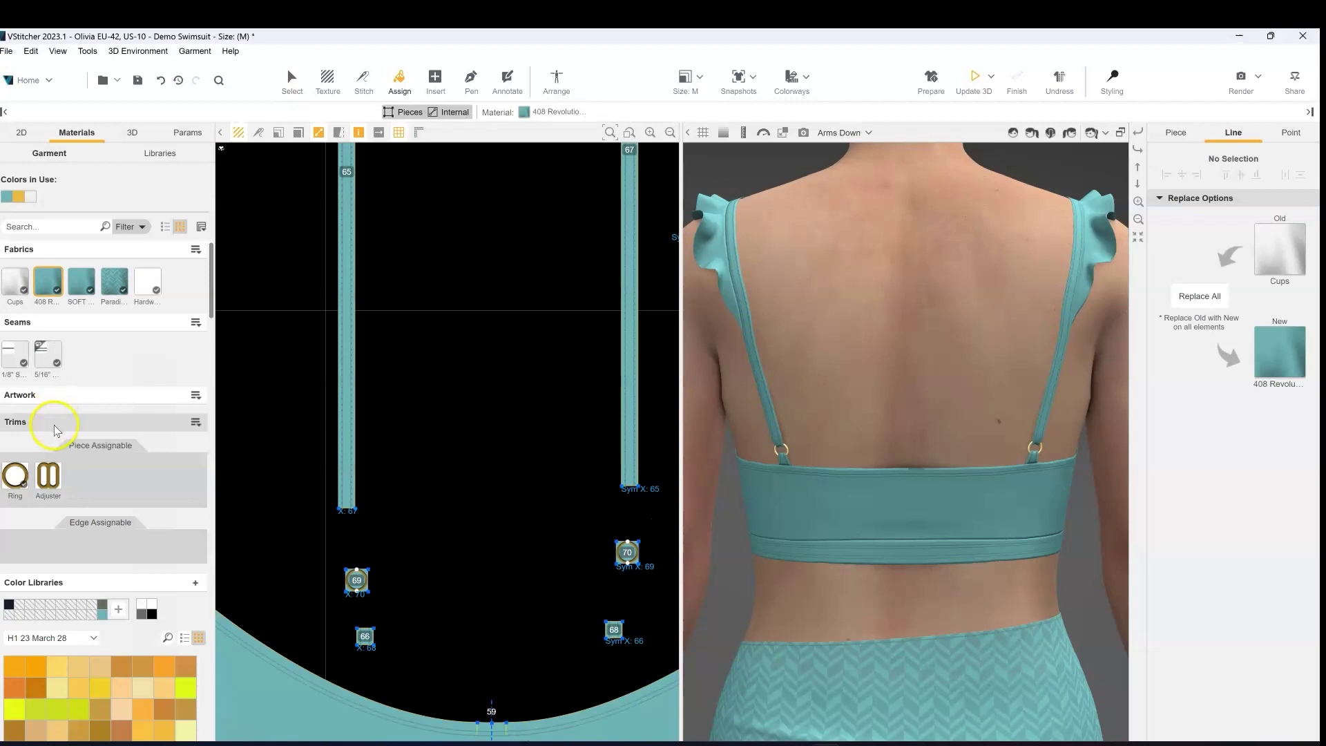
pyautogui.click(48, 475)
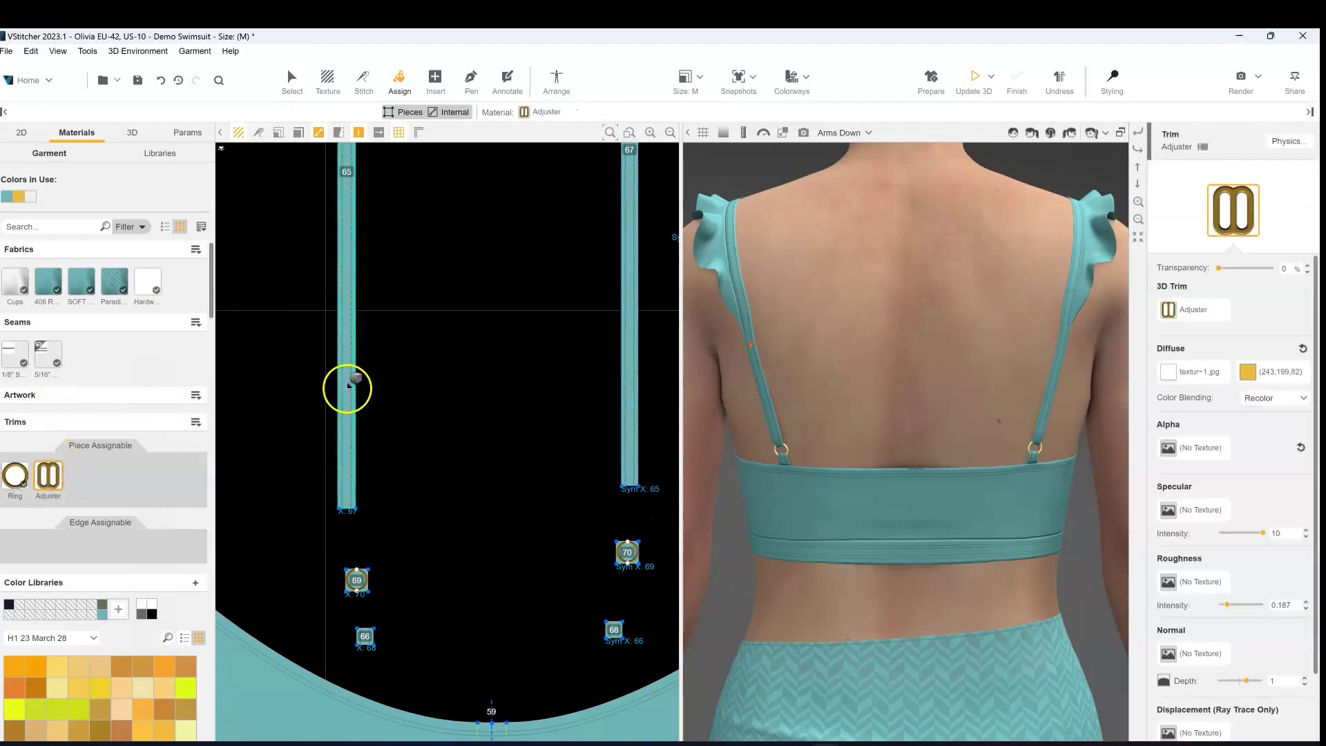
pyautogui.click(346, 424)
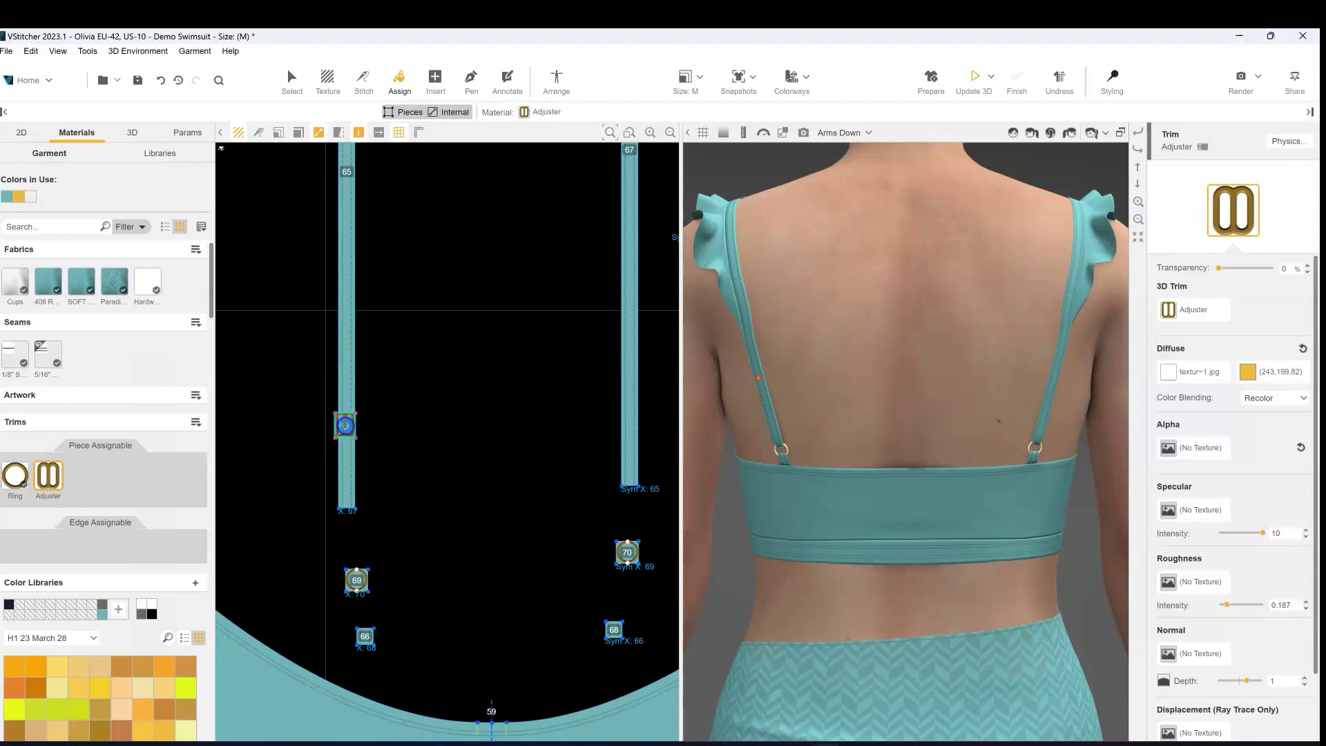
pyautogui.click(390, 374)
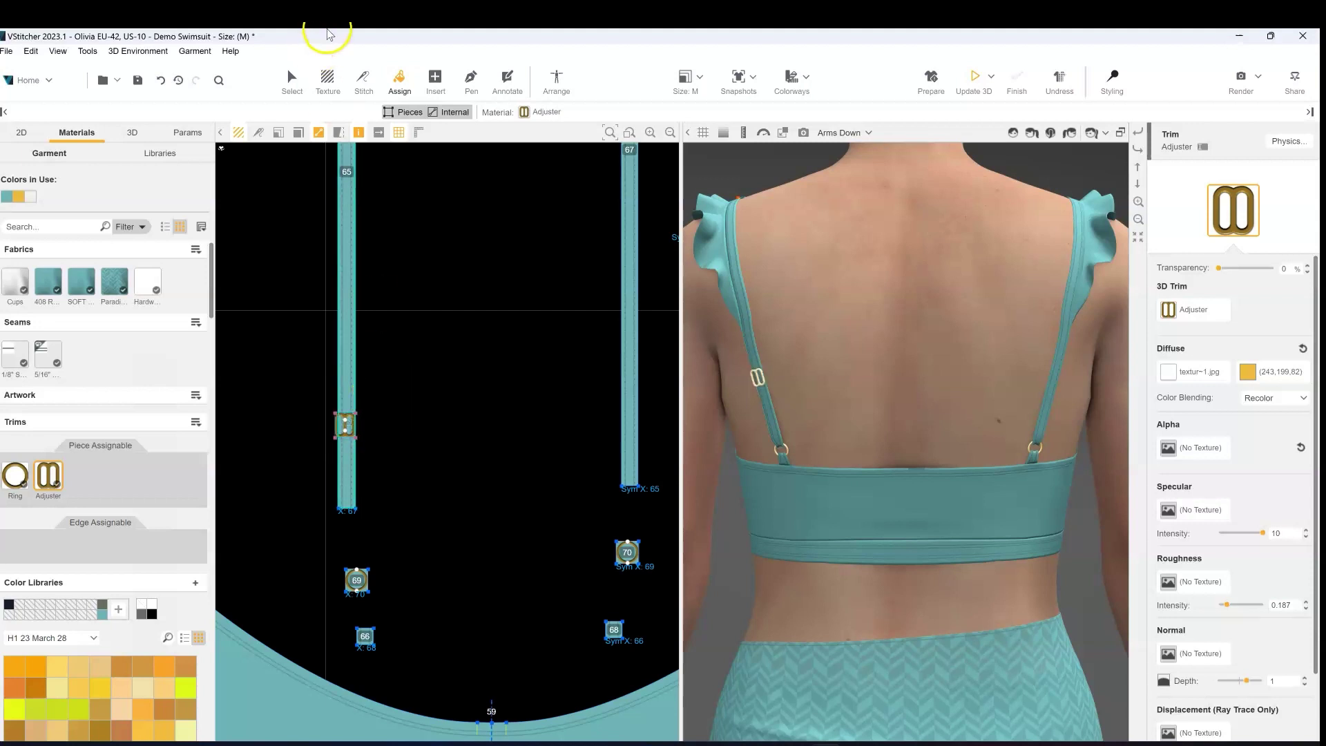
# - Rotate the adjuster on strap 65 to 180 degrees using the 2D gizmo
pyautogui.click(292, 79)
pyautogui.scroll(3, 336, 438)
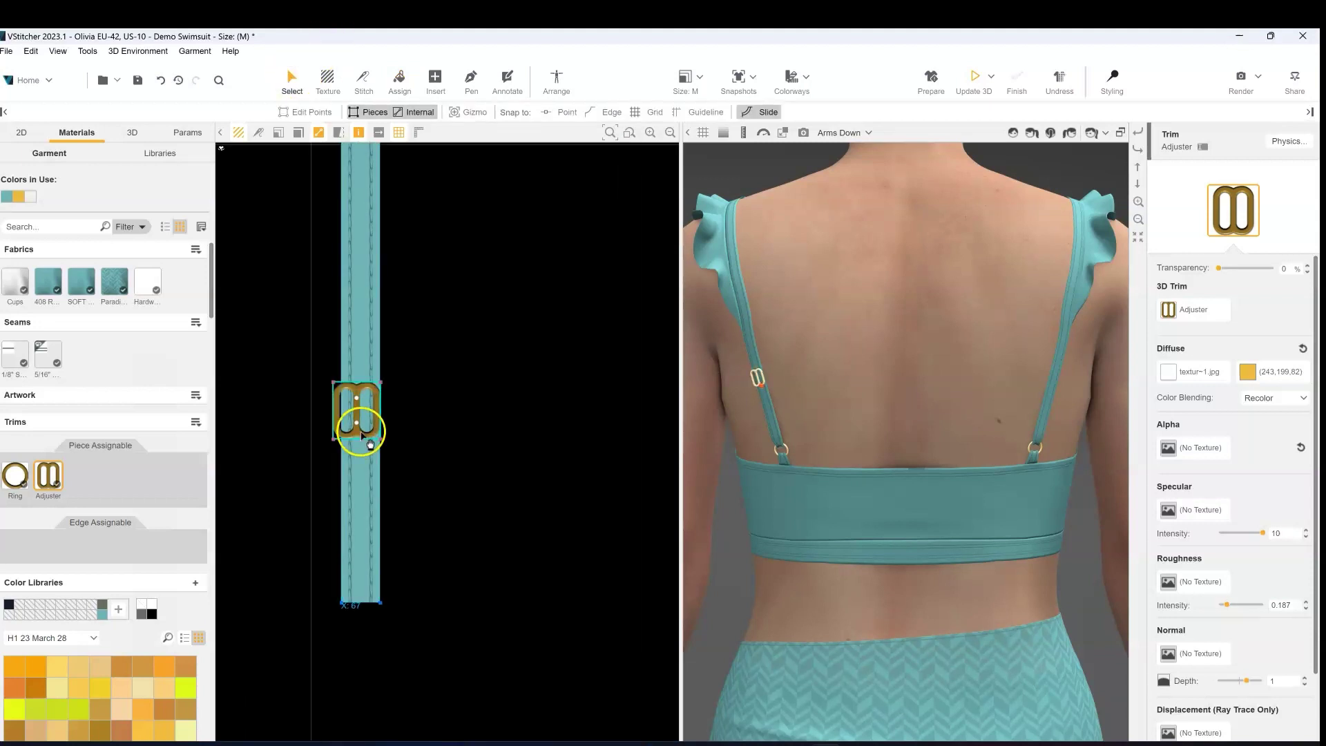
pyautogui.click(360, 431)
pyautogui.click(472, 112)
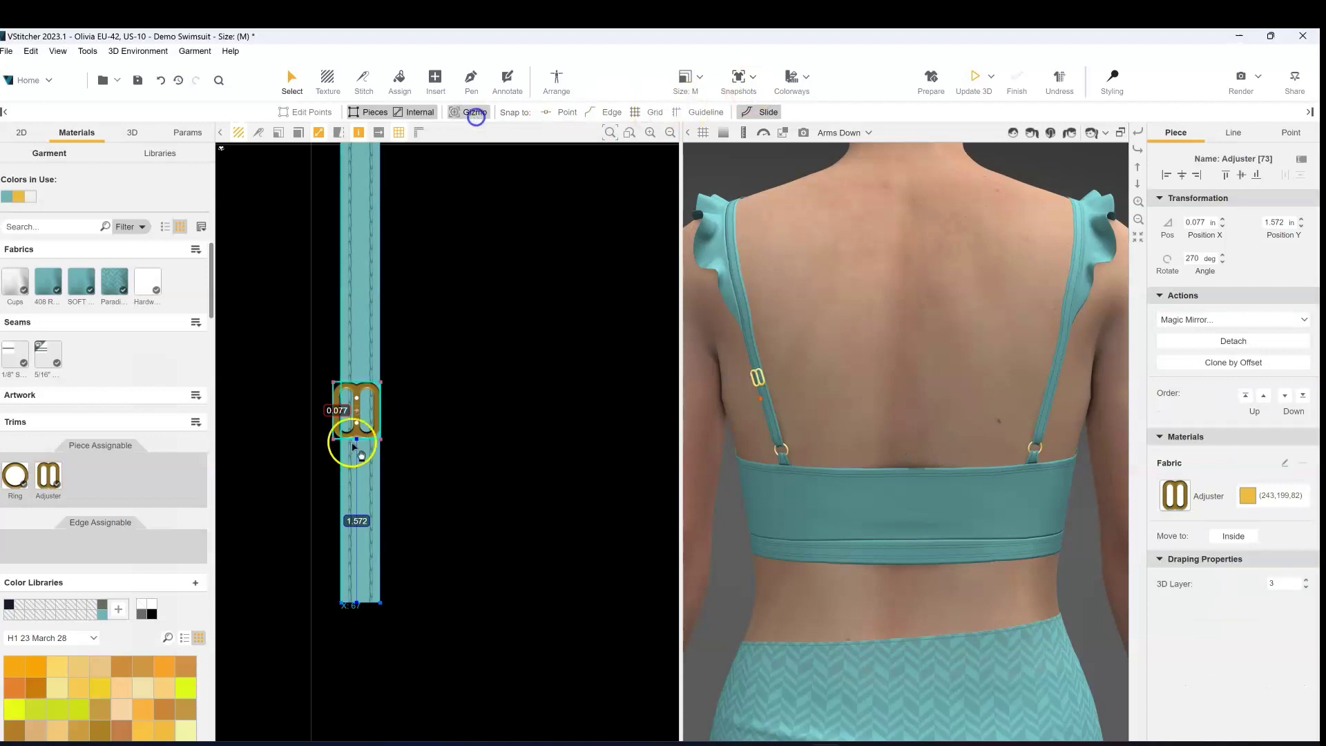
pyautogui.moveTo(357, 420); pyautogui.dragTo(382, 407)
# - Place a second Adjuster trim on strap 67, at about the same height as the one on strap 65
pyautogui.scroll(-4, 509, 397)
pyautogui.moveTo(485, 375); pyautogui.dragTo(393, 375, button='middle')
pyautogui.scroll(1, 369, 428)
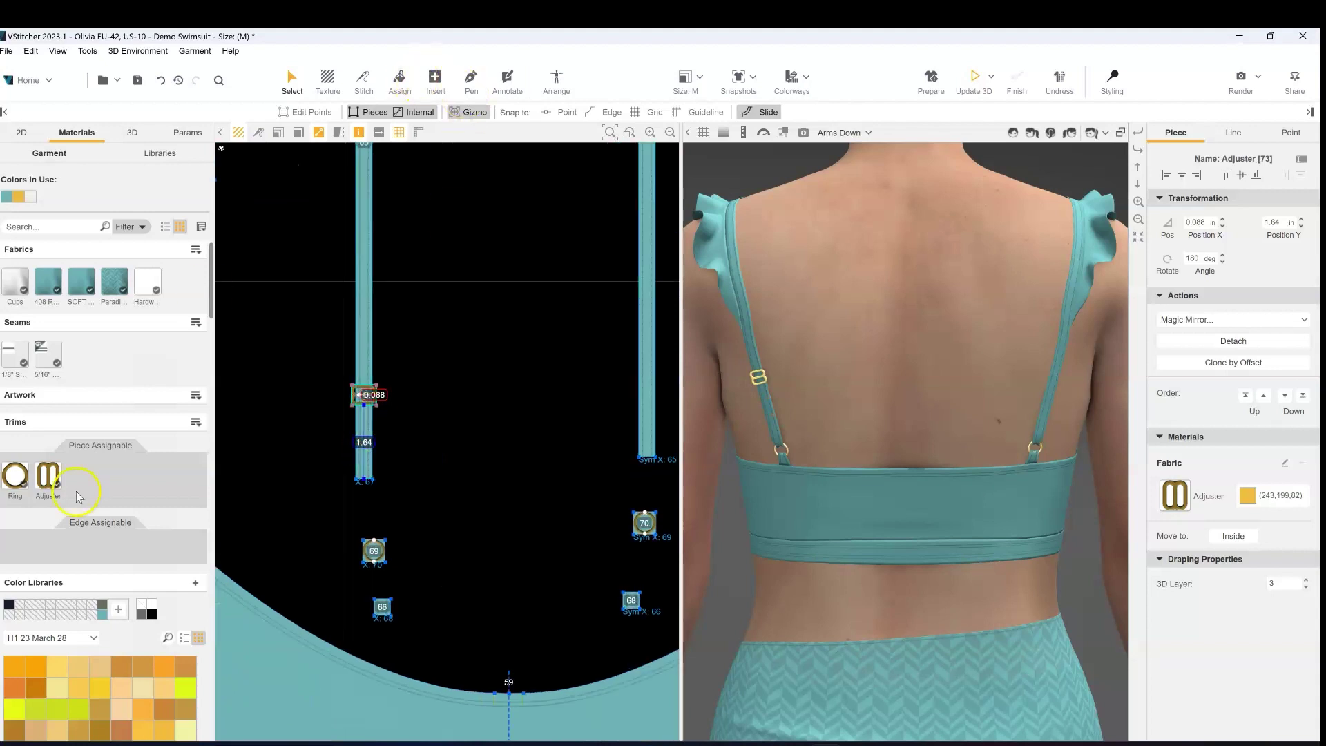
pyautogui.click(50, 471)
pyautogui.click(645, 379)
pyautogui.hscroll(3, 474, 376)
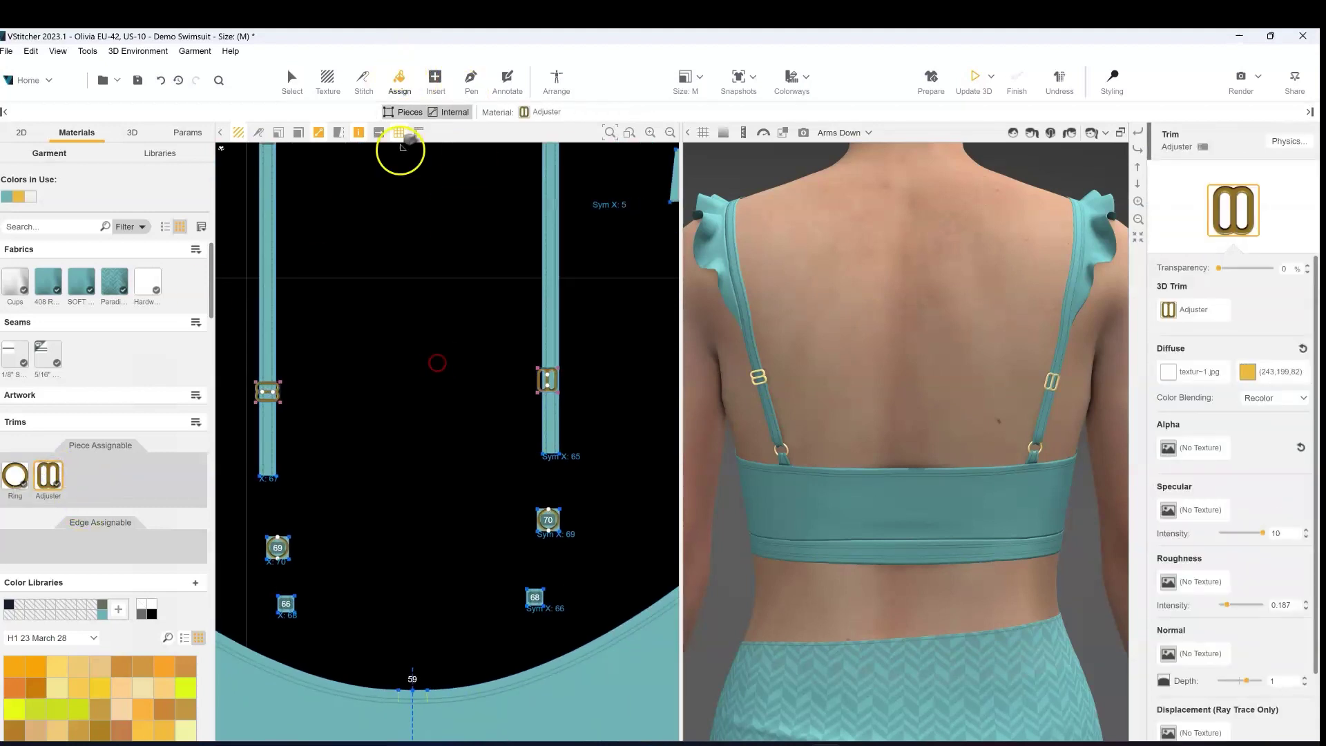
pyautogui.press('Escape')
# - Rotate the adjuster on strap 67 to 180 degrees, set its Y position to 1.64 in, and update the 3D garment
pyautogui.scroll(2, 580, 320)
pyautogui.click(506, 395)
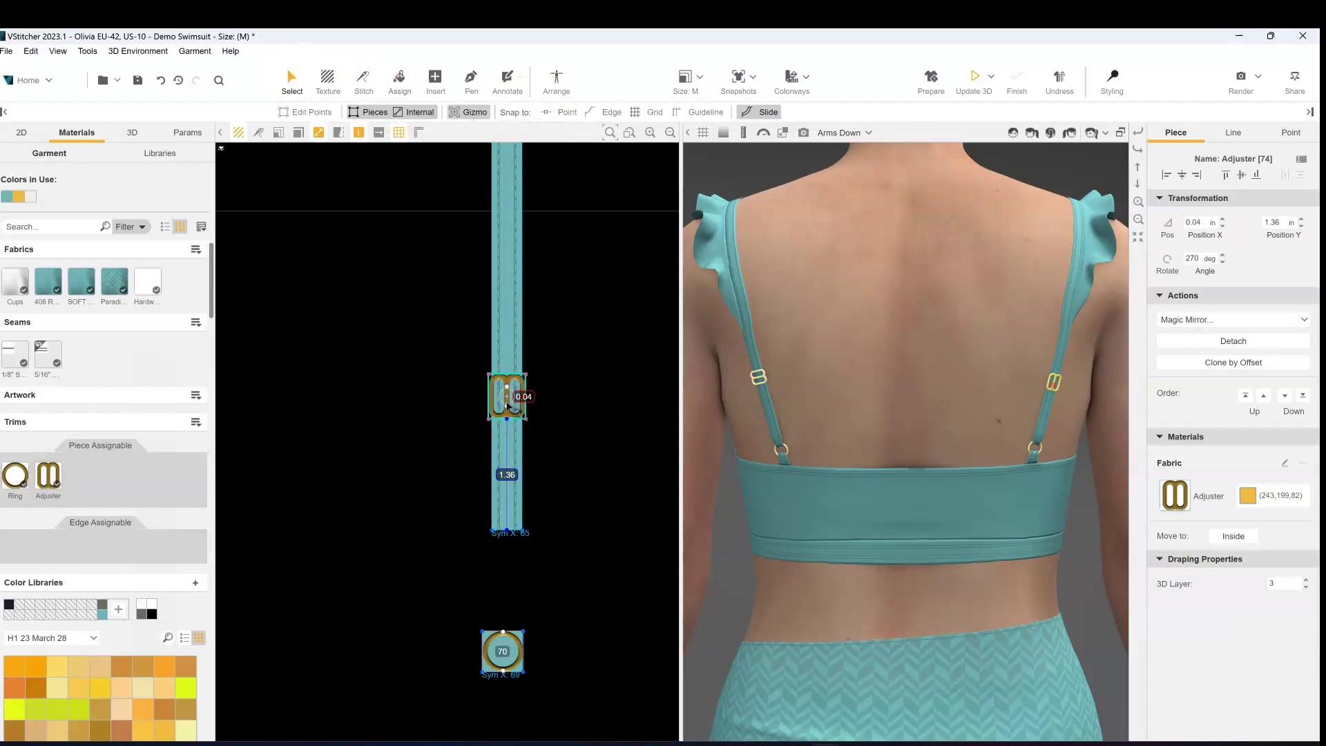
pyautogui.moveTo(506, 387); pyautogui.dragTo(489, 399)
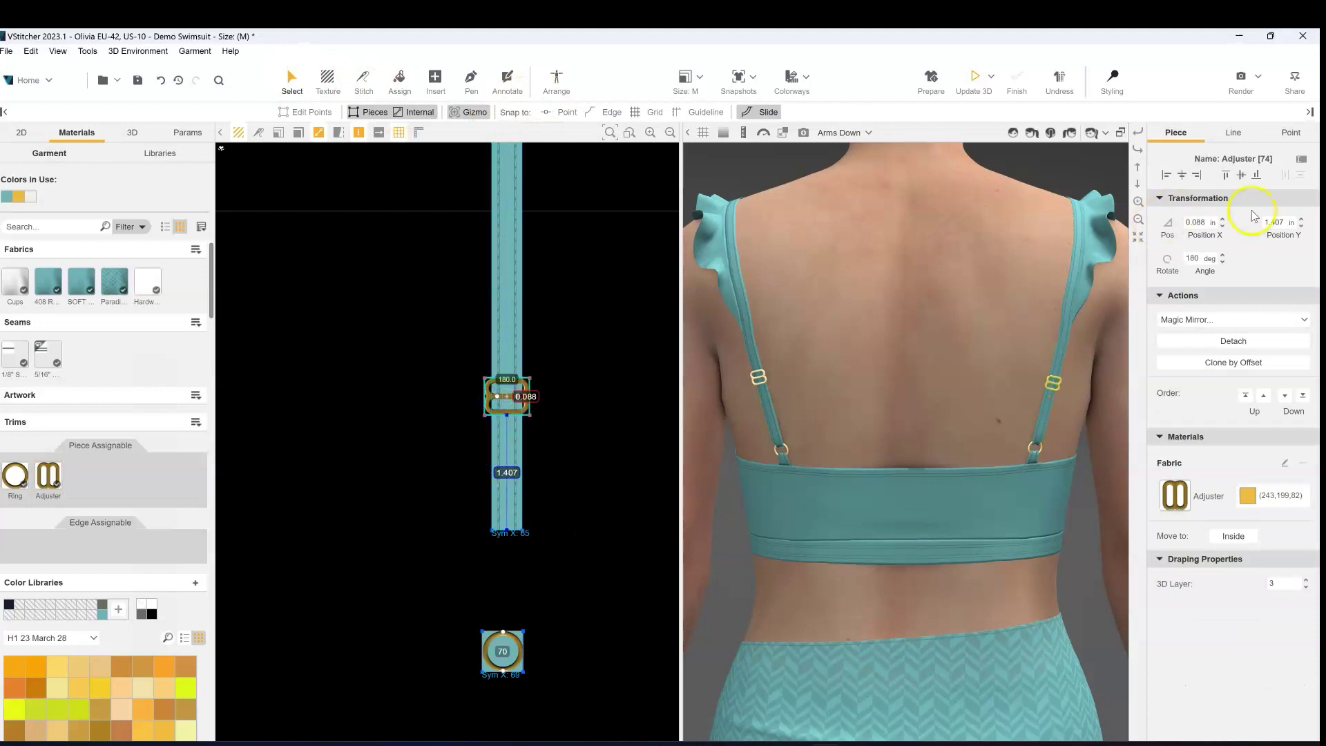
pyautogui.click(1271, 222)
pyautogui.write('1.64')
pyautogui.press('Return')
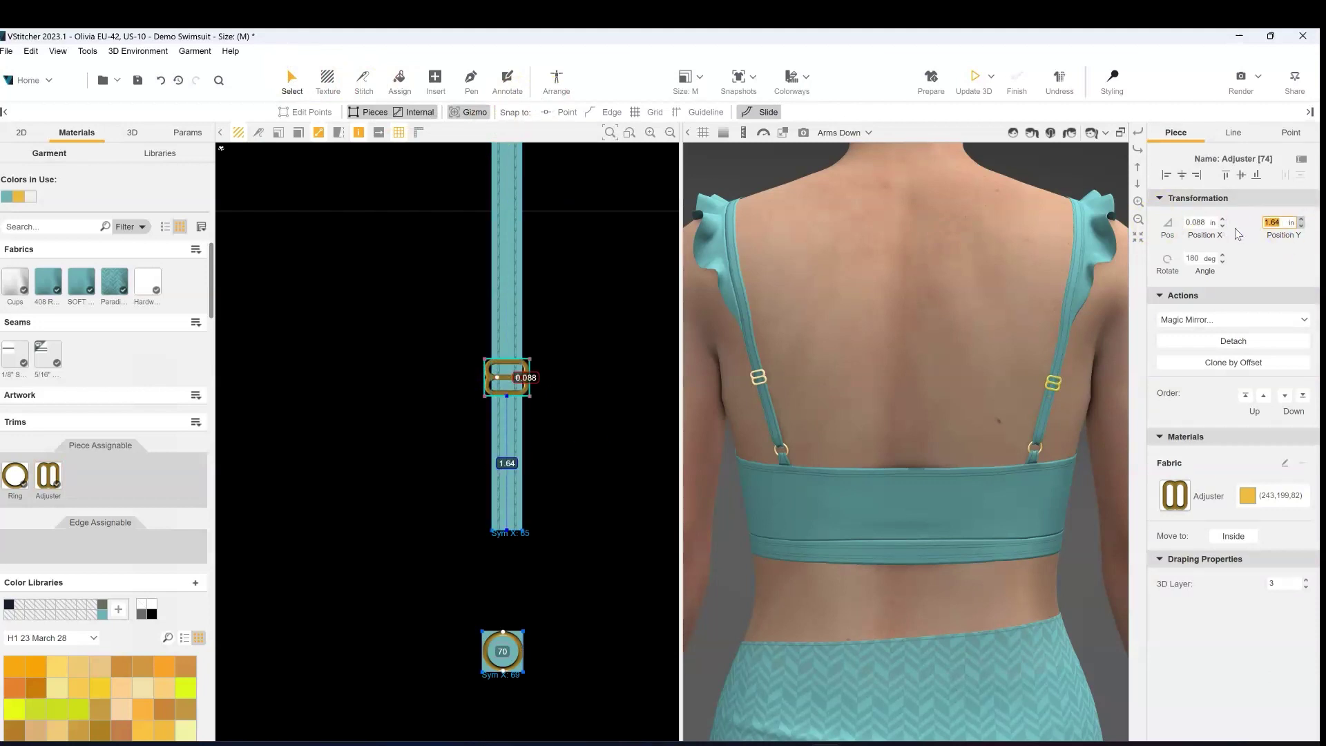
pyautogui.click(974, 77)
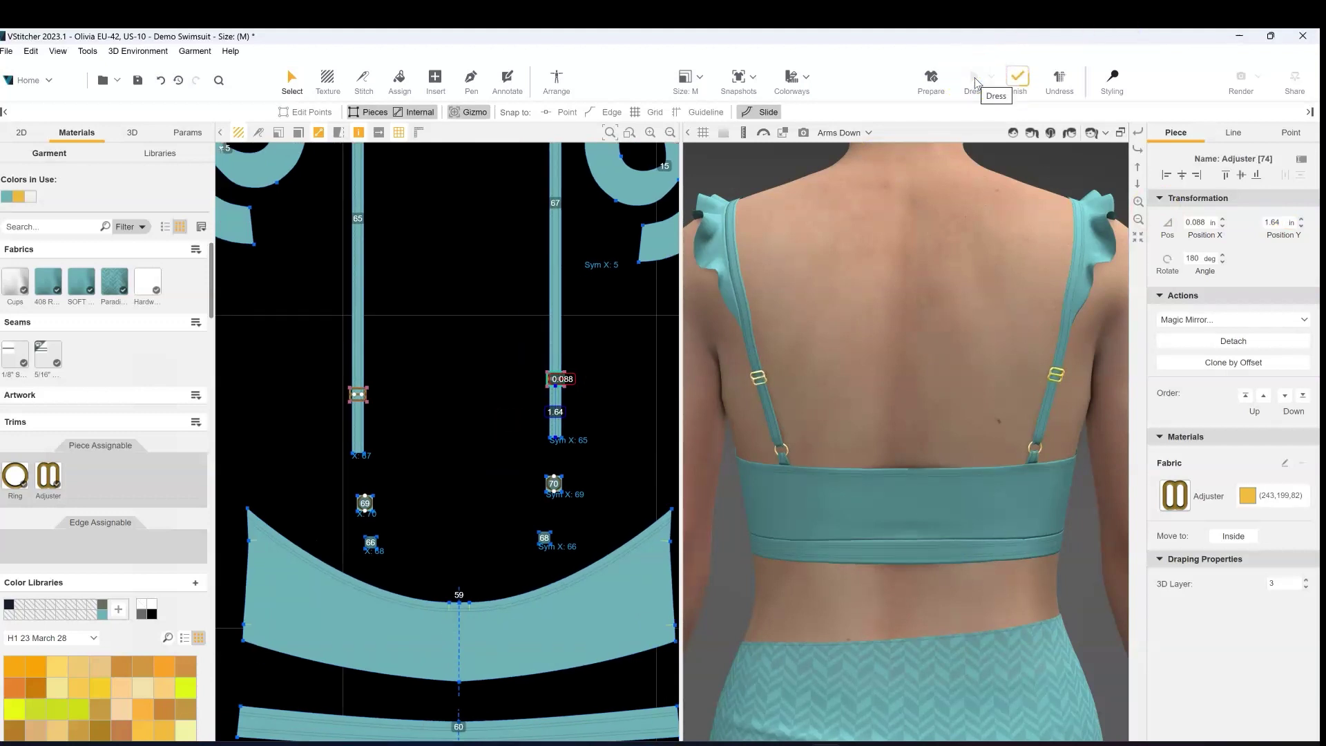
pyautogui.click(759, 382)
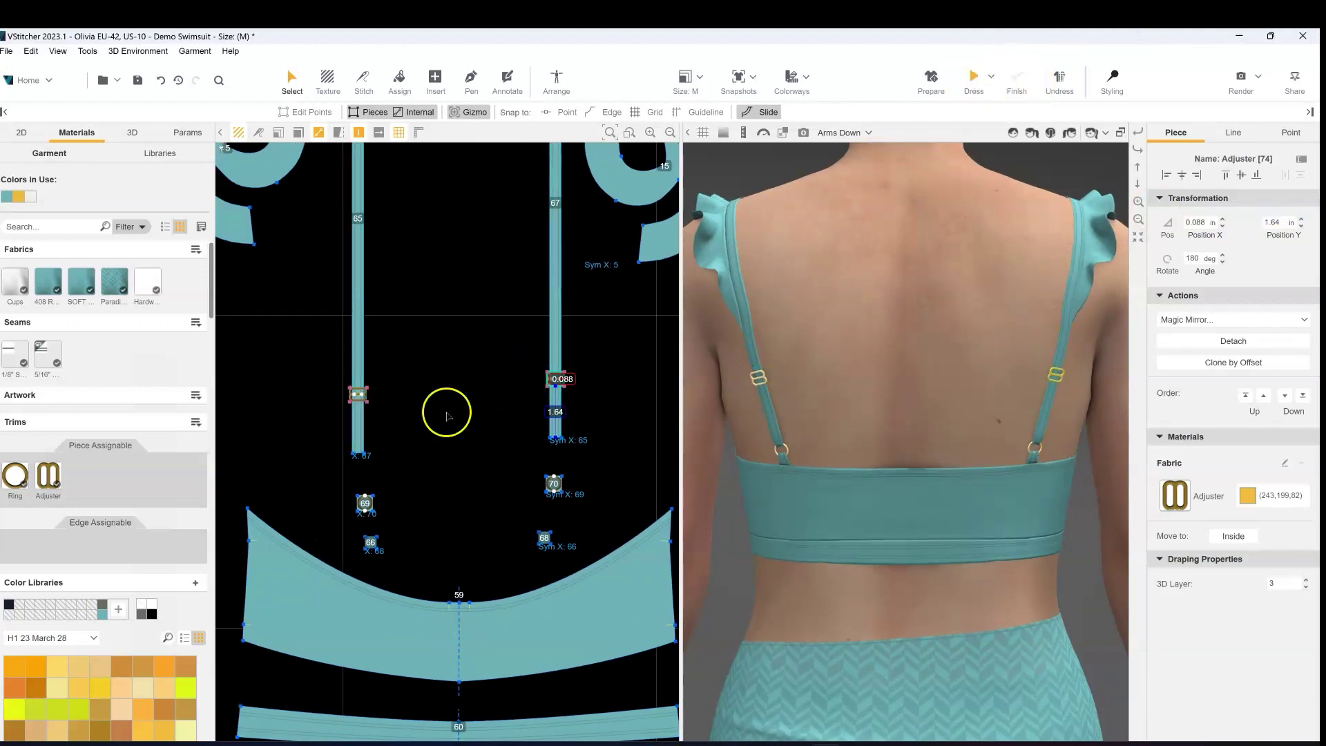
pyautogui.scroll(5, 415, 404)
pyautogui.rightClick(404, 396)
pyautogui.click(528, 425)
pyautogui.scroll(-5, 511, 425)
pyautogui.scroll(5, 484, 269)
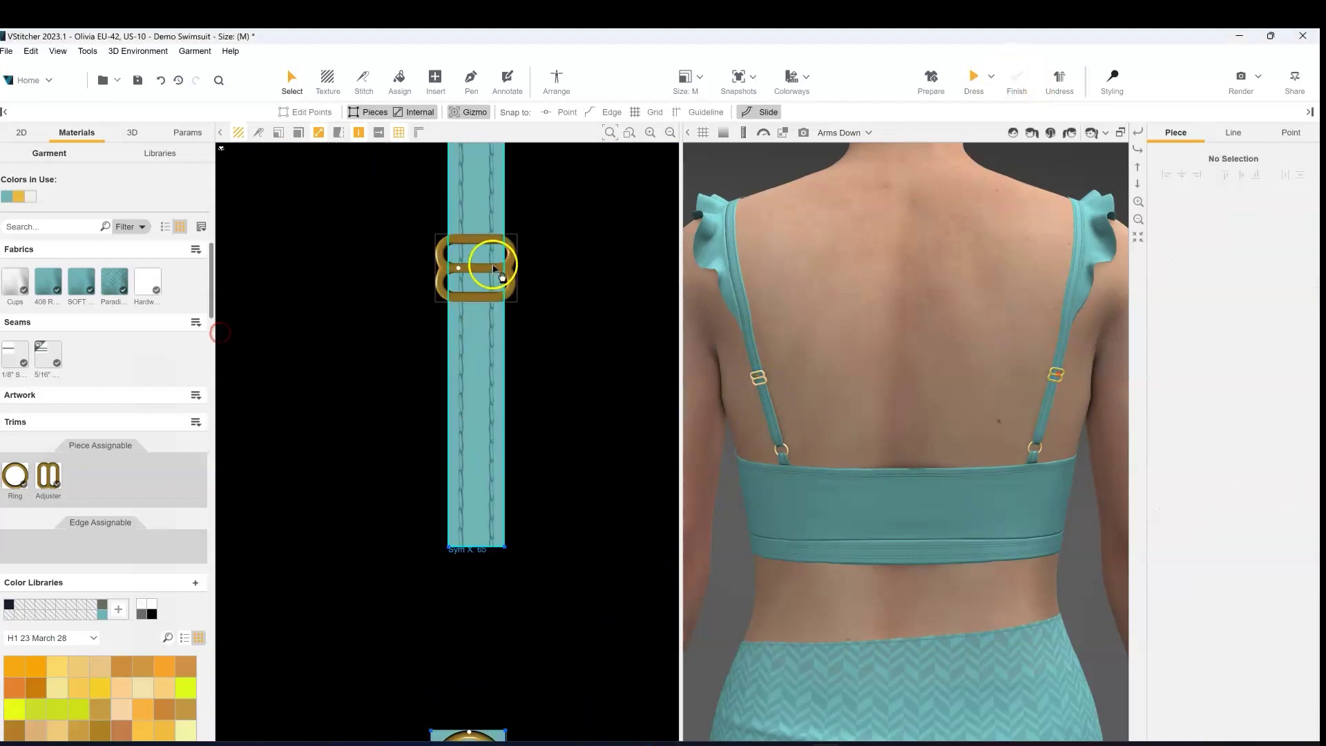
# - Draw two horizontal internal lines across the full strap width, one through each opening of the adjuster, with edge snapping on
pyautogui.click(473, 78)
pyautogui.scroll(3, 466, 207)
pyautogui.click(519, 162)
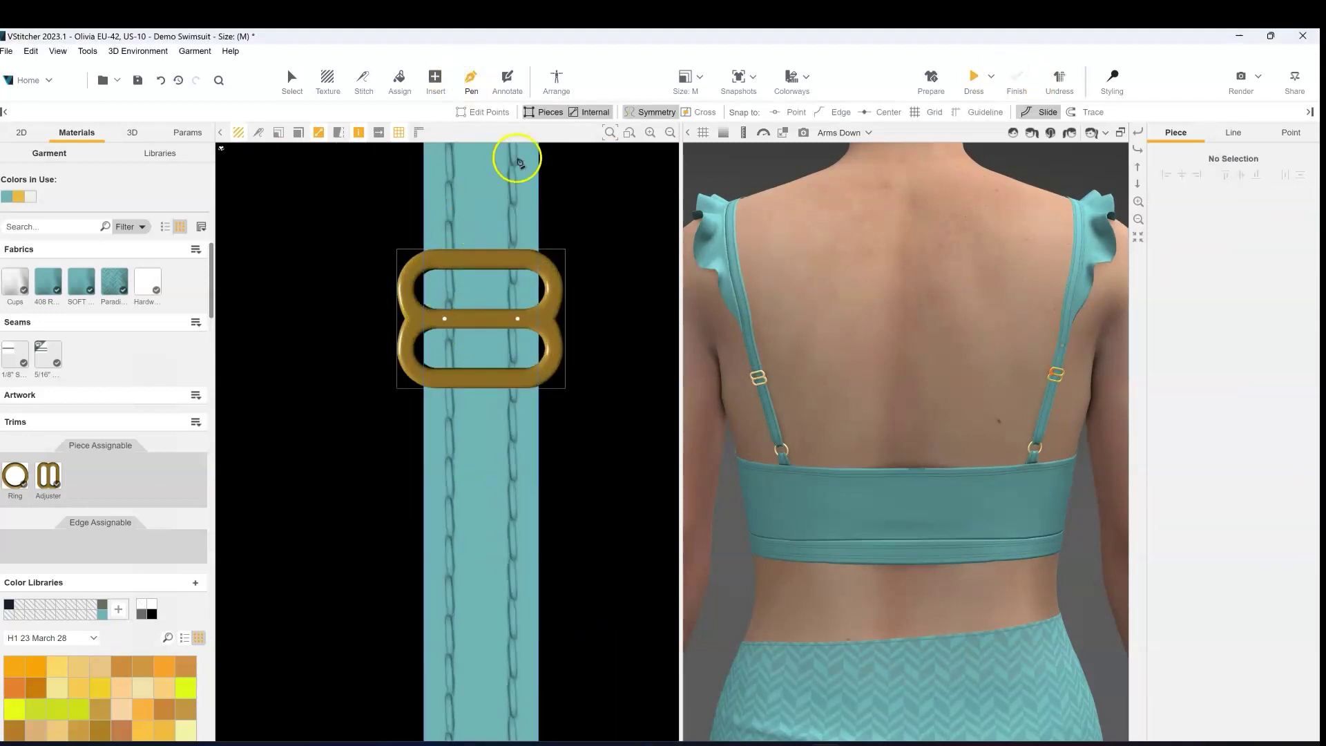
pyautogui.click(823, 115)
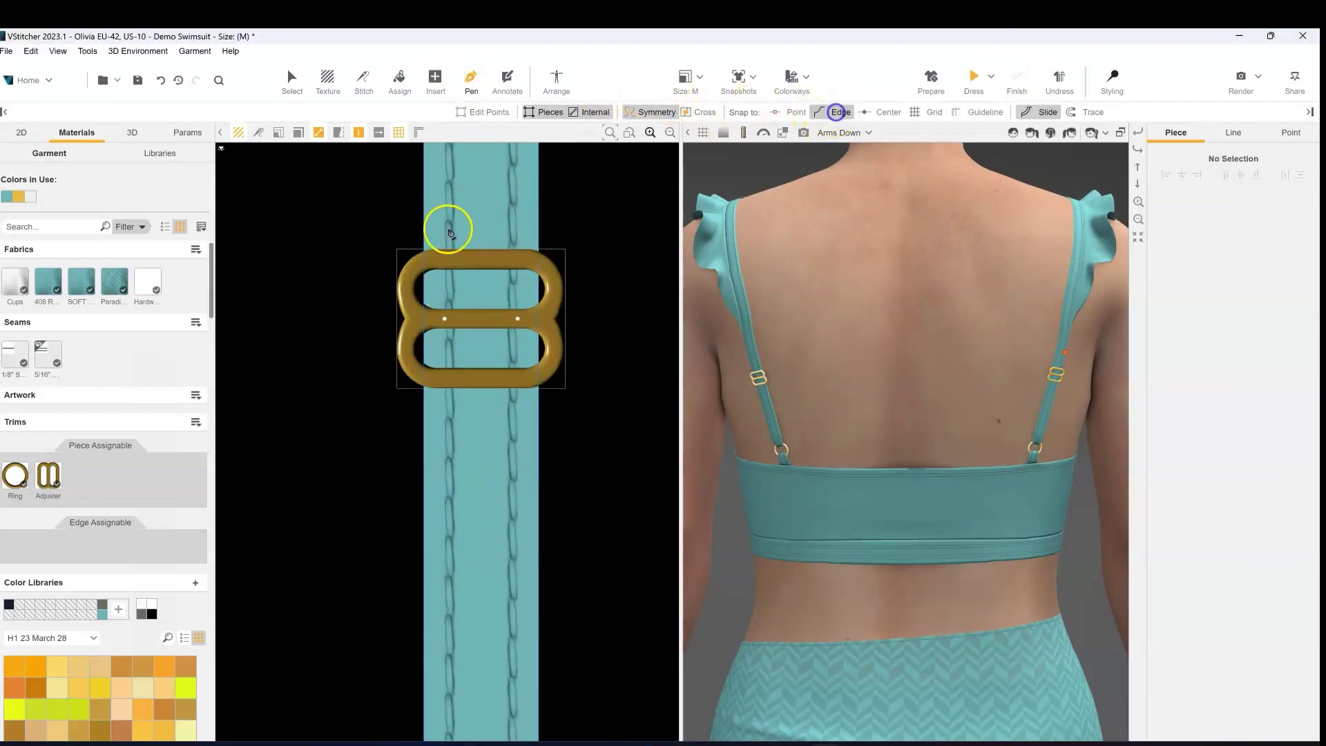
pyautogui.click(424, 289)
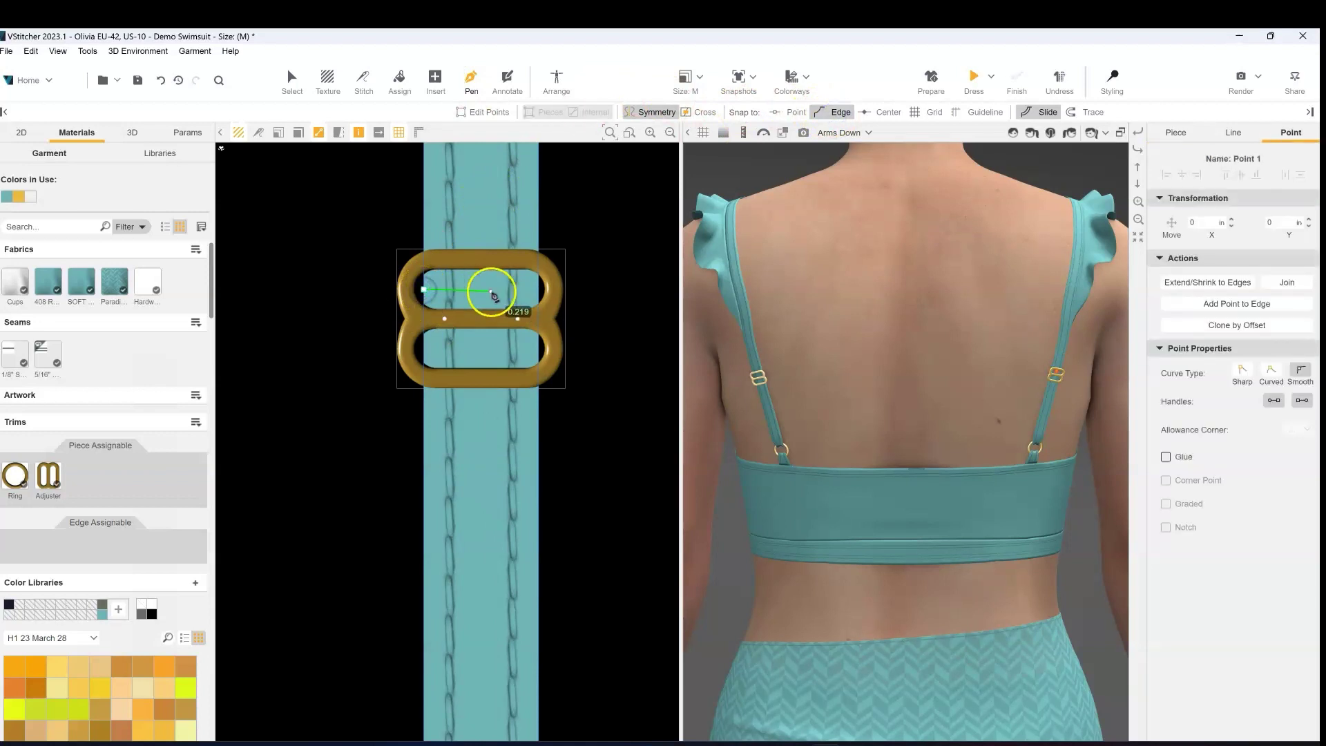
pyautogui.click(540, 291)
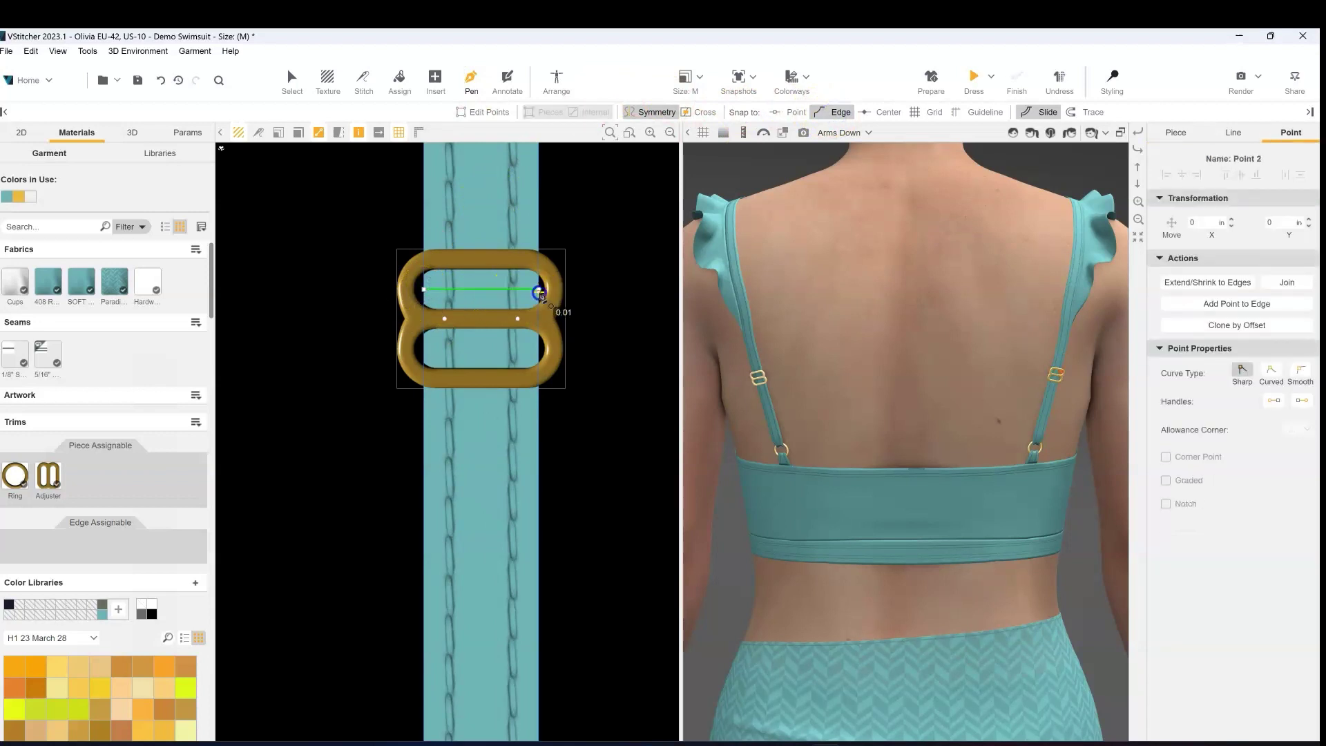
pyautogui.click(540, 294)
pyautogui.click(423, 354)
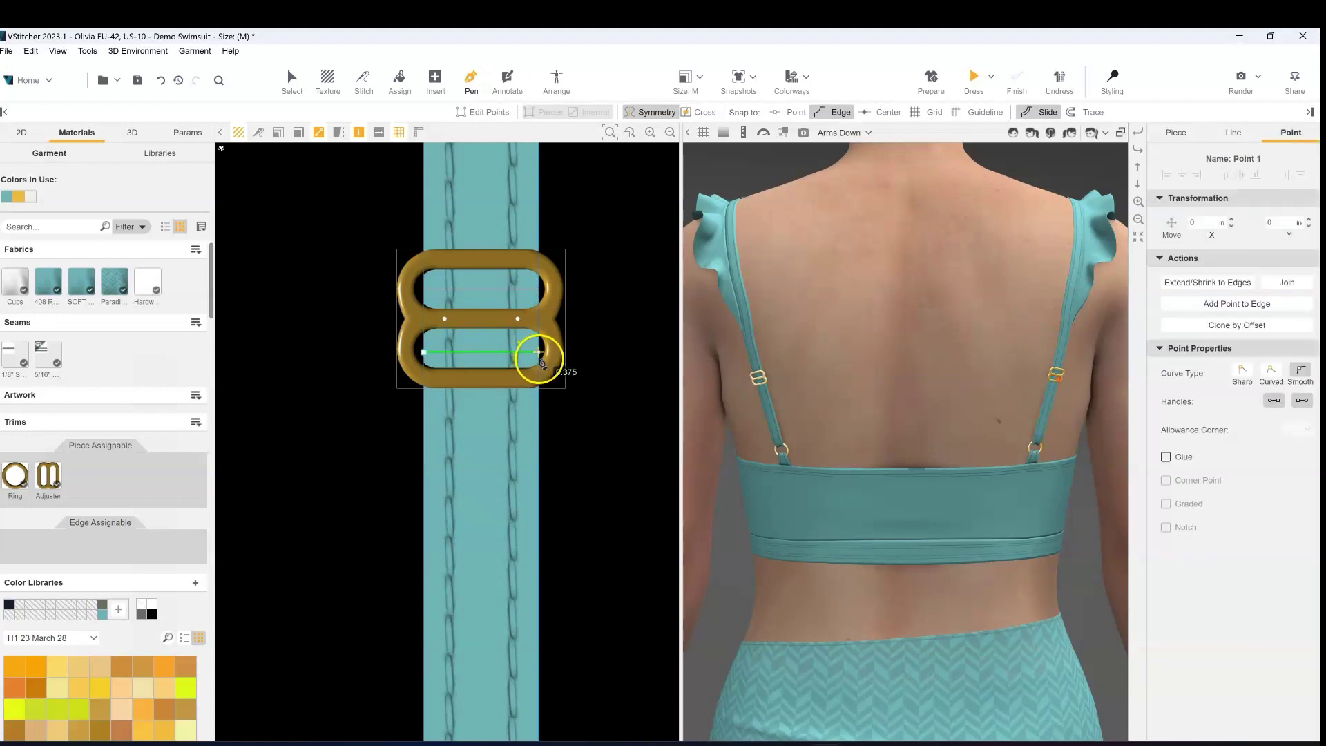
pyautogui.click(540, 360)
pyautogui.click(292, 80)
# - Insert a 0.375 by 0.375 in rectangle in the empty space beside the other strap's adjuster
pyautogui.scroll(-5, 359, 249)
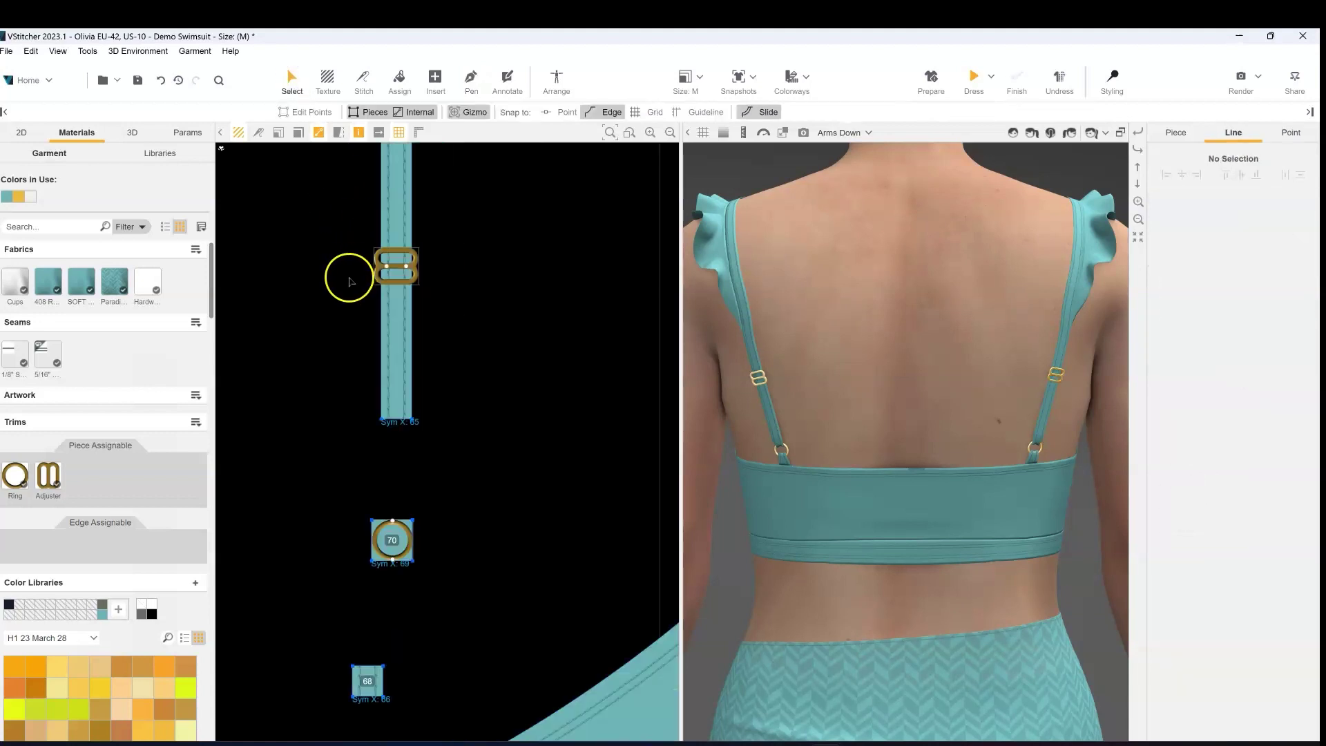
pyautogui.moveTo(349, 277); pyautogui.dragTo(602, 323, button='middle')
pyautogui.scroll(-4, 373, 383)
pyautogui.moveTo(487, 383)
pyautogui.mouseDown(button='middle')
pyautogui.moveTo(536, 385)
pyautogui.moveTo(470, 365)
pyautogui.mouseUp(button='middle')
pyautogui.scroll(7, 409, 389)
pyautogui.click(436, 80)
pyautogui.click(481, 368)
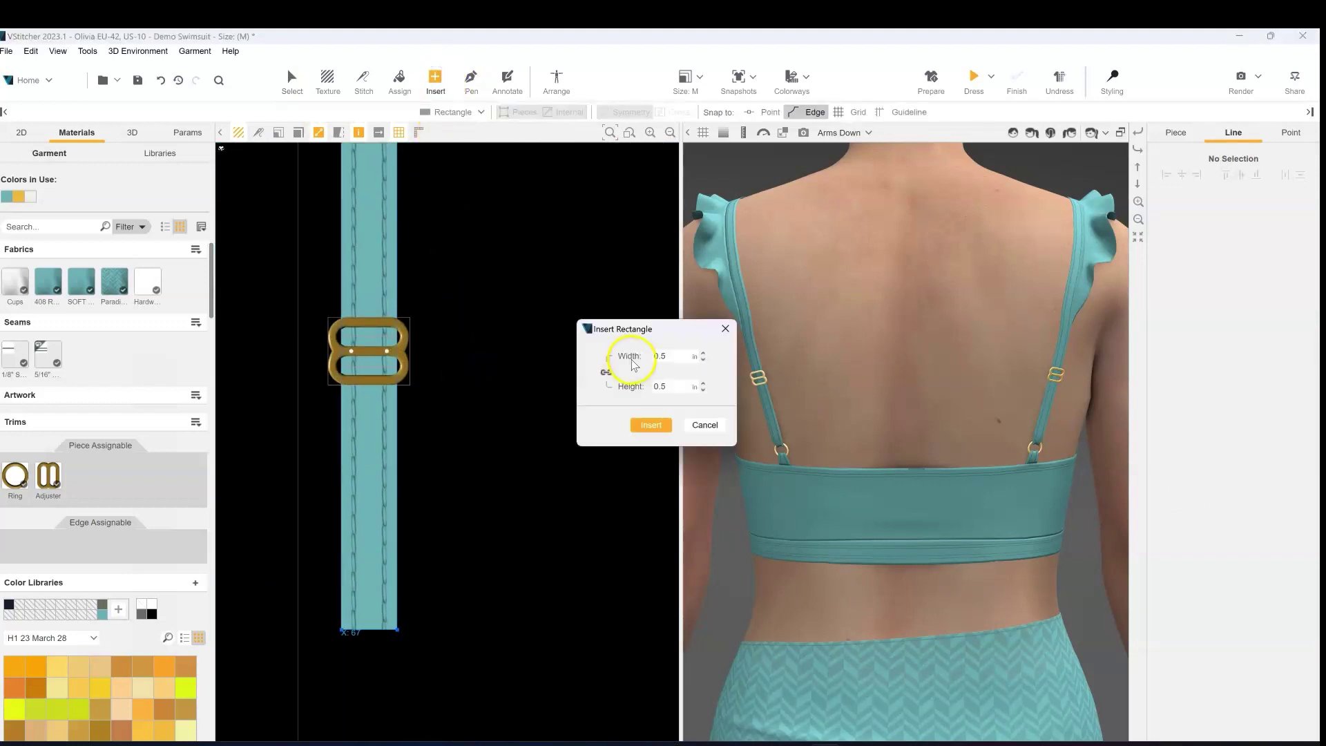
pyautogui.doubleClick(681, 360)
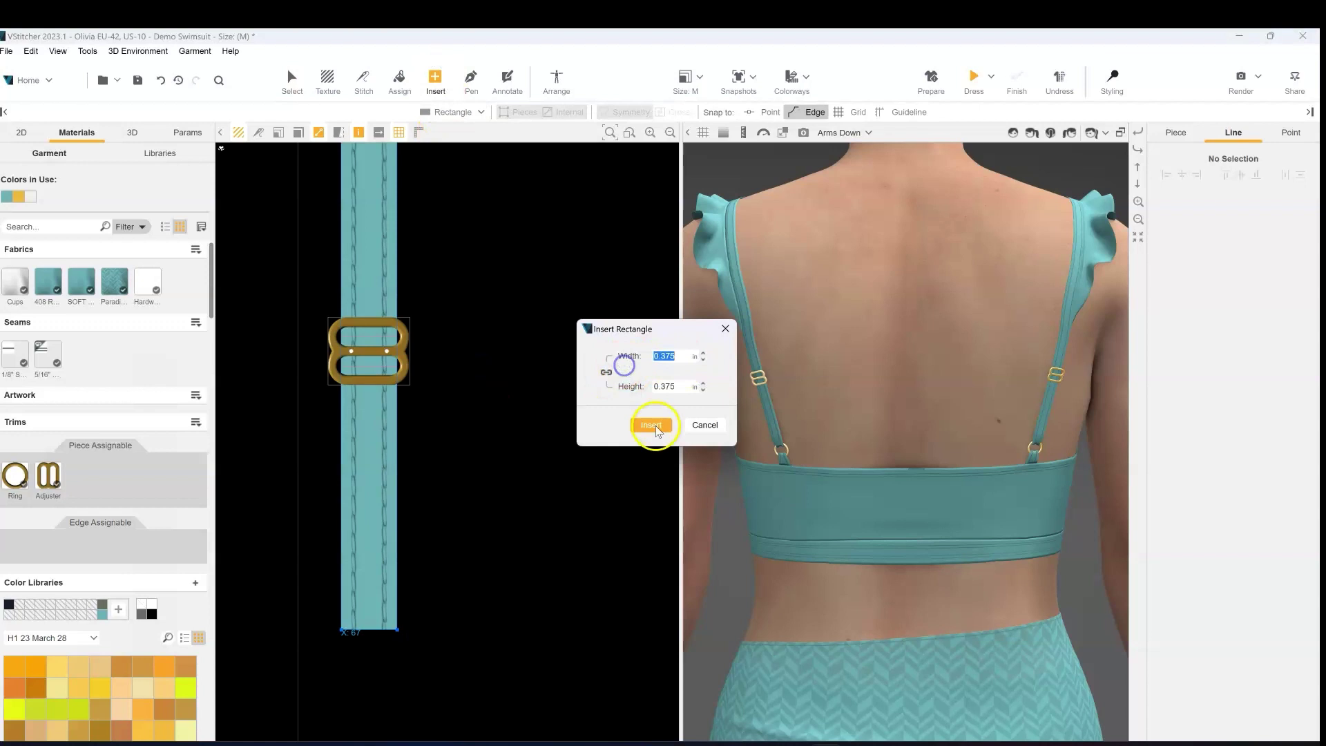
pyautogui.click(650, 424)
pyautogui.click(292, 79)
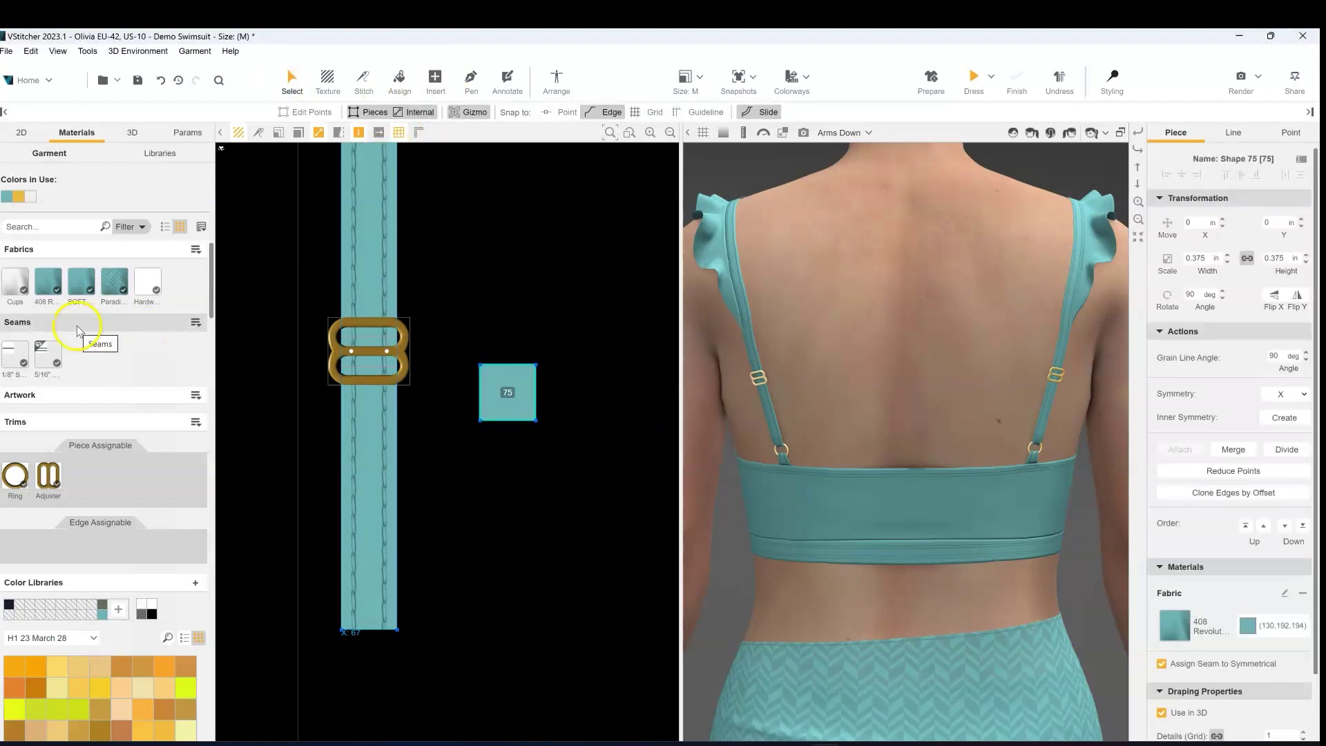
# - Try the 5/16" DN 1/8"gg seam on a vertical edge of square piece 75
pyautogui.click(48, 355)
pyautogui.scroll(3, 536, 391)
pyautogui.click(437, 375)
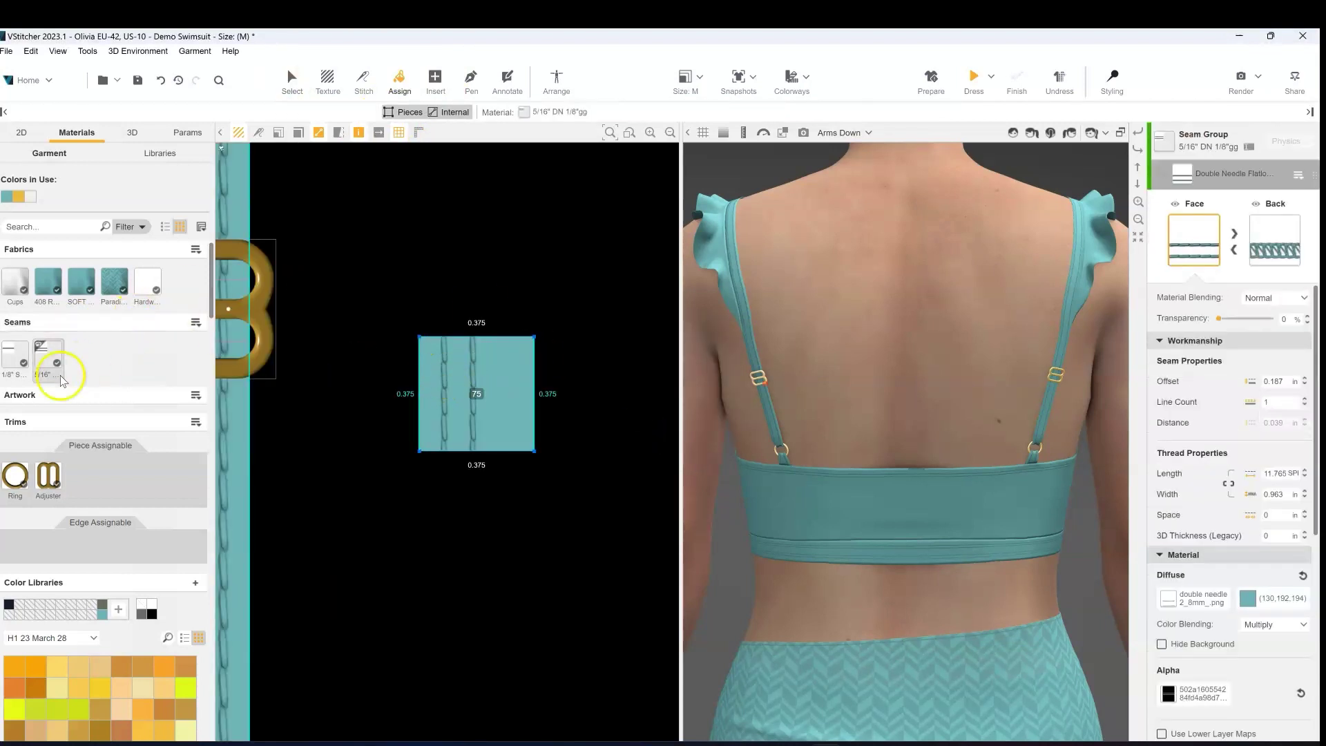
# - Assign the 1/8" SN TS seam to both vertical edges of square piece 75
pyautogui.click(15, 355)
pyautogui.click(536, 356)
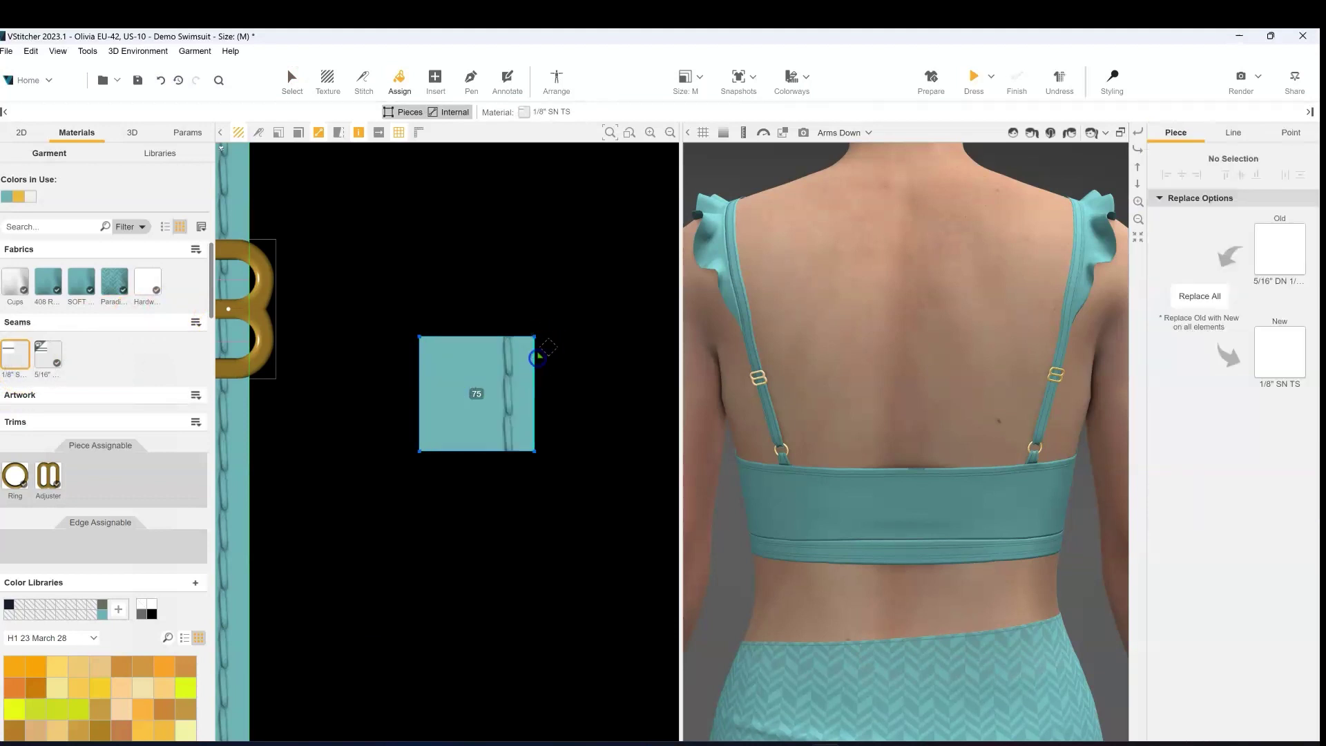
pyautogui.click(418, 380)
# - Check the strap's draping properties, and set piece 75's Details (Grid) to 0.3 and its 3D Layer to 4
pyautogui.scroll(-3, 420, 375)
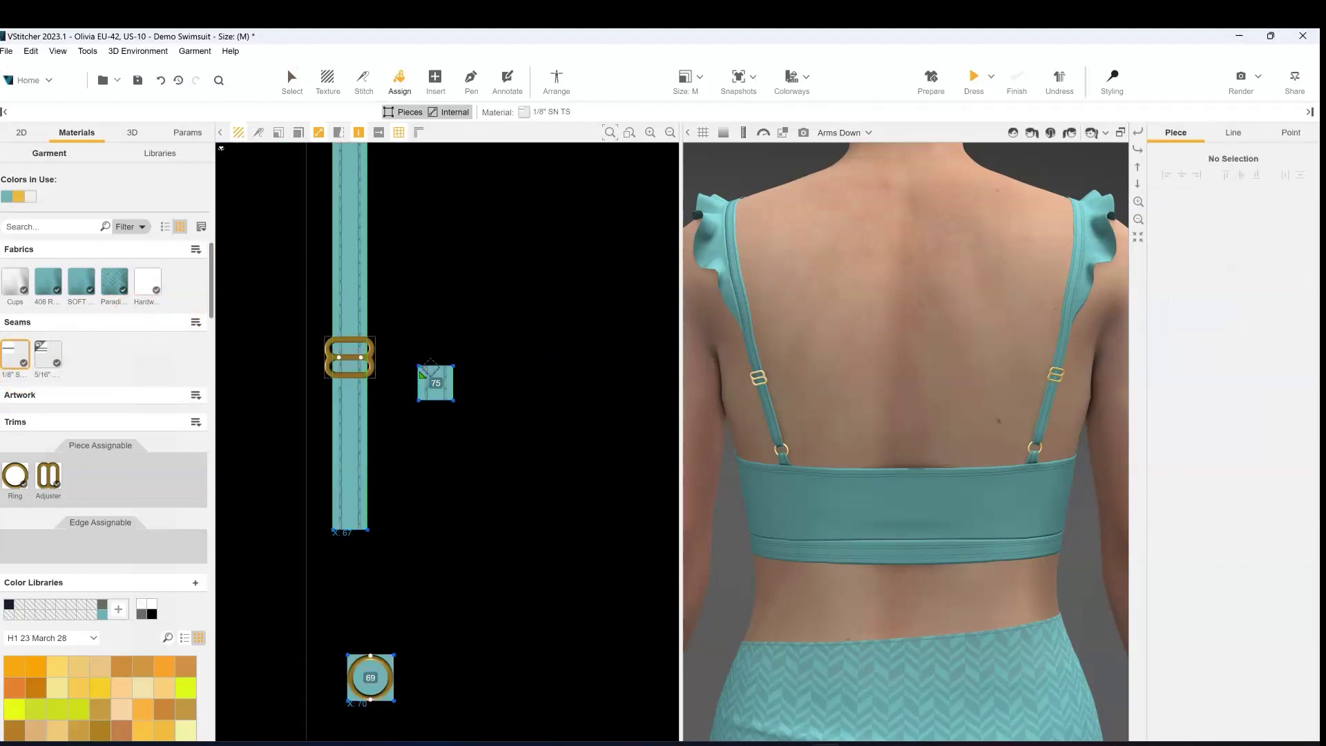
pyautogui.click(291, 80)
pyautogui.click(435, 387)
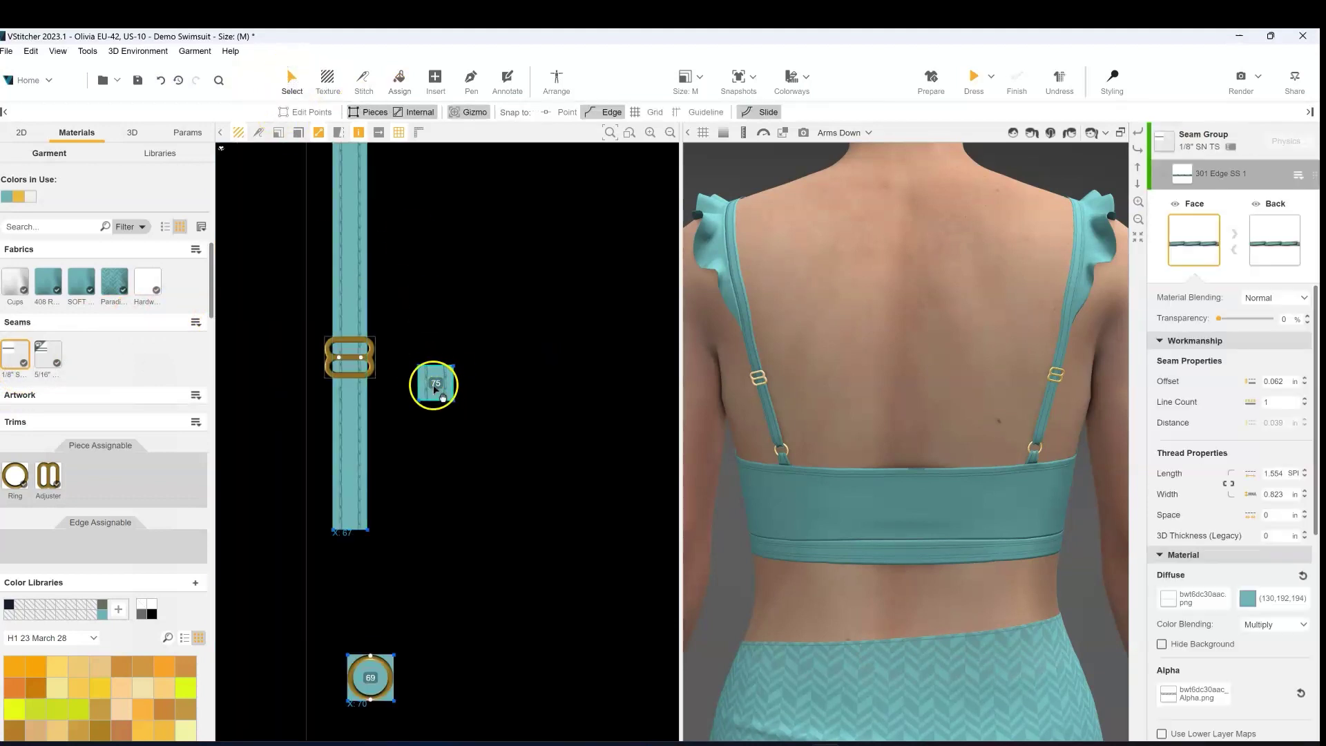
pyautogui.click(351, 295)
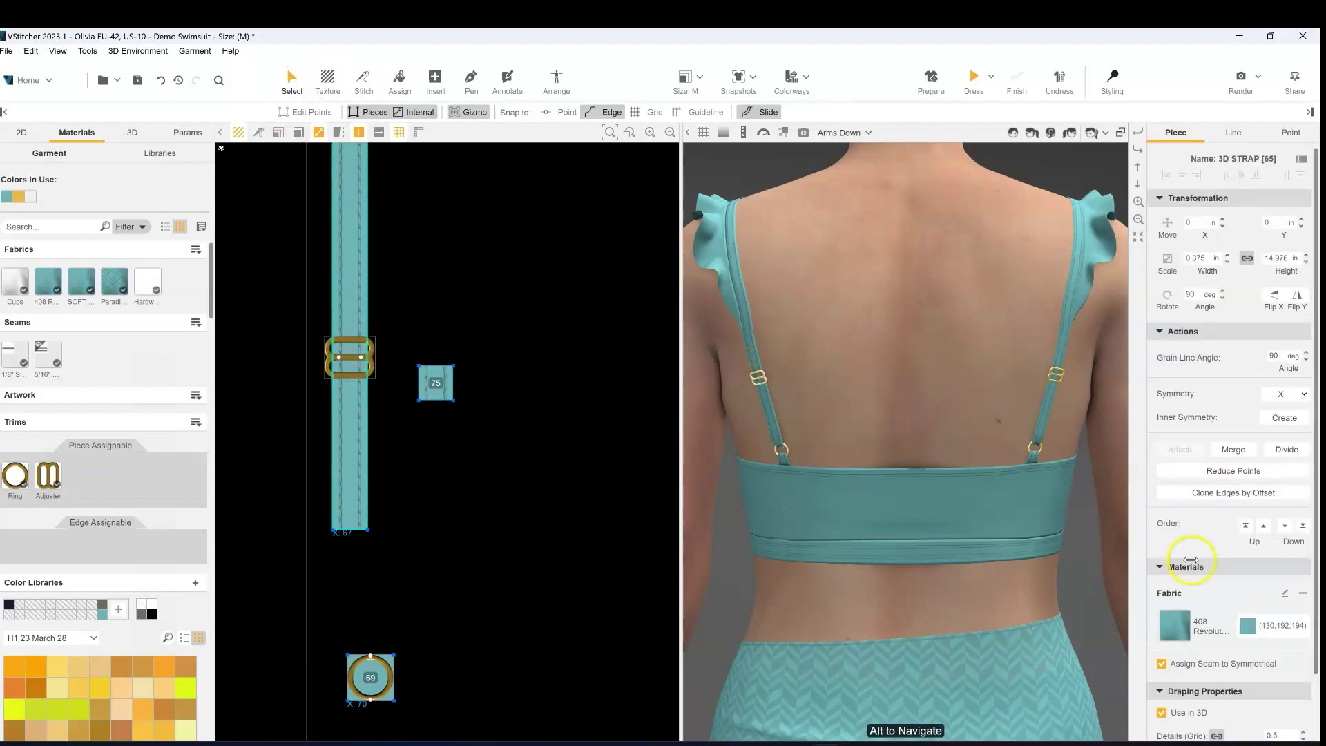
pyautogui.scroll(-1, 1219, 587)
pyautogui.click(437, 392)
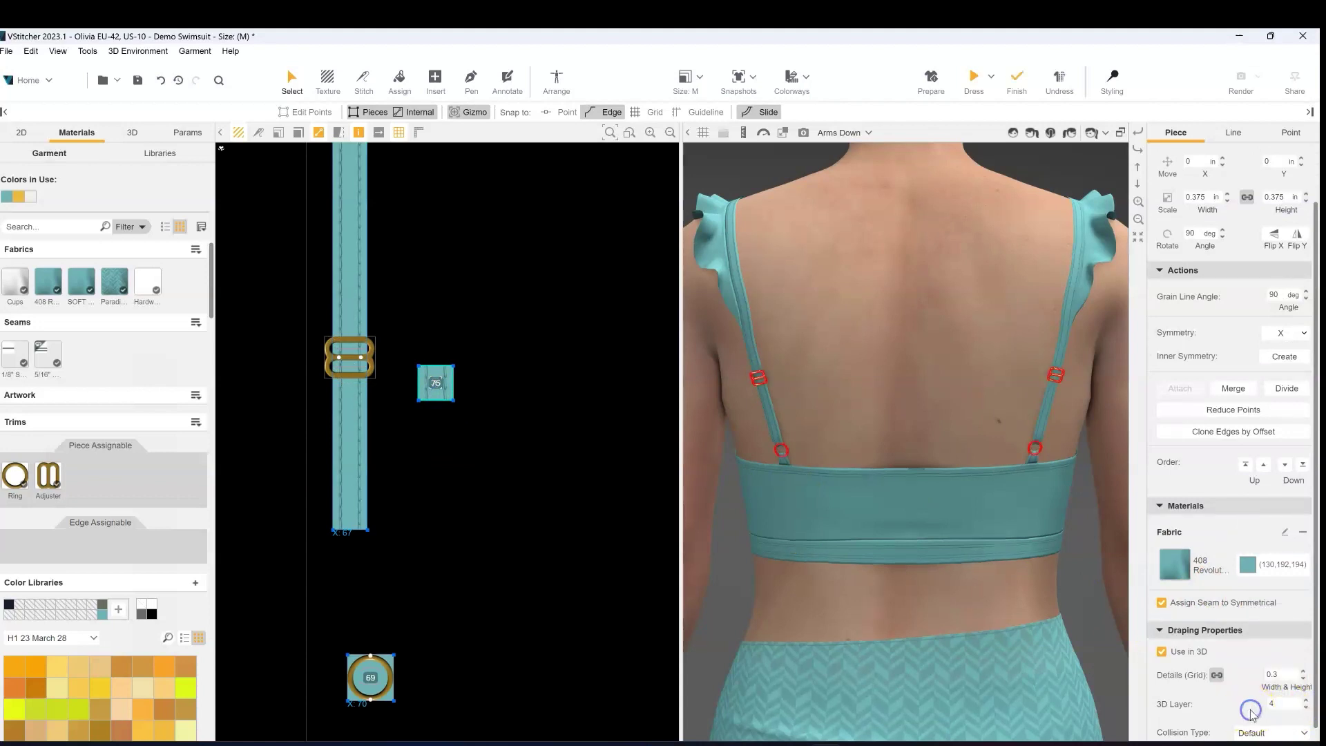
# - Create an X-symmetric counterpart of piece 75 and place it to the side of the original
pyautogui.click(426, 387)
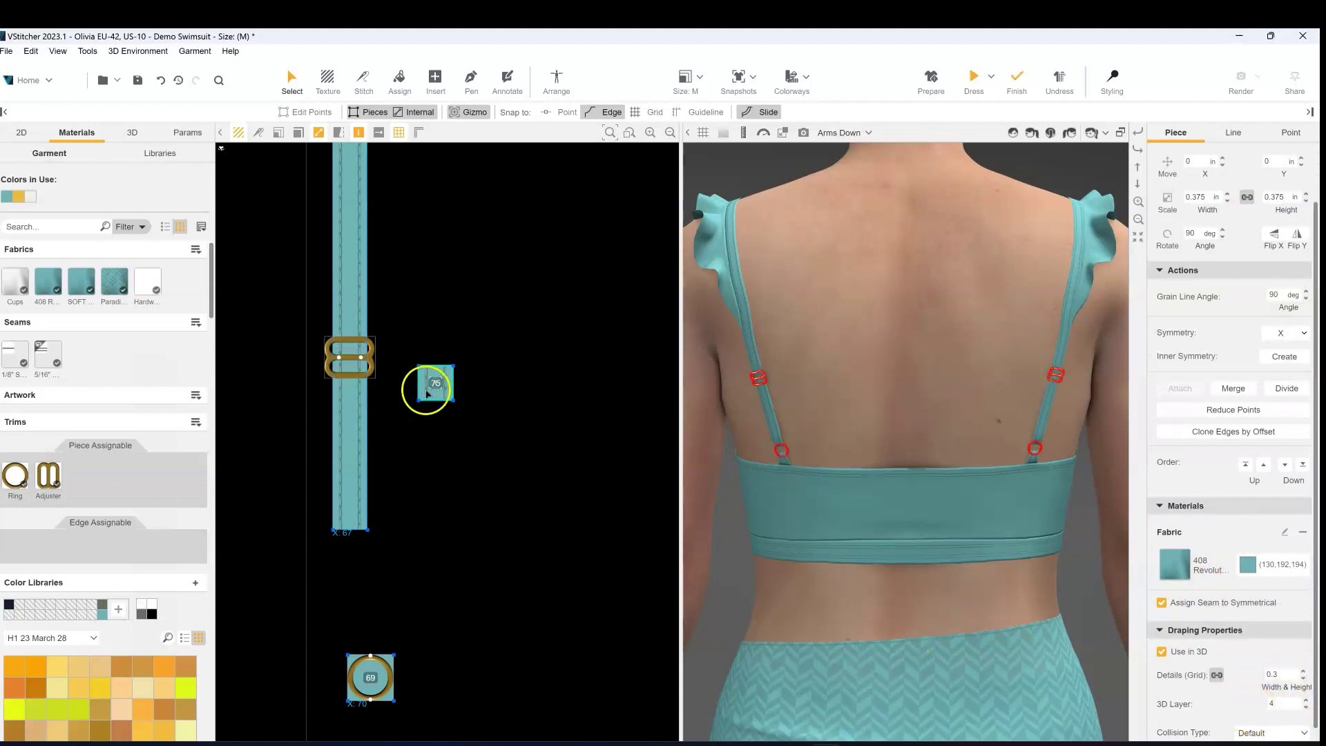
pyautogui.click(1274, 333)
pyautogui.moveTo(519, 448); pyautogui.dragTo(592, 395)
# - Stitch the top and bottom edges of piece 76 to the strap's upper and lower internal lines inside the adjuster
pyautogui.scroll(-3, 586, 395)
pyautogui.moveTo(545, 402); pyautogui.dragTo(506, 406, button='middle')
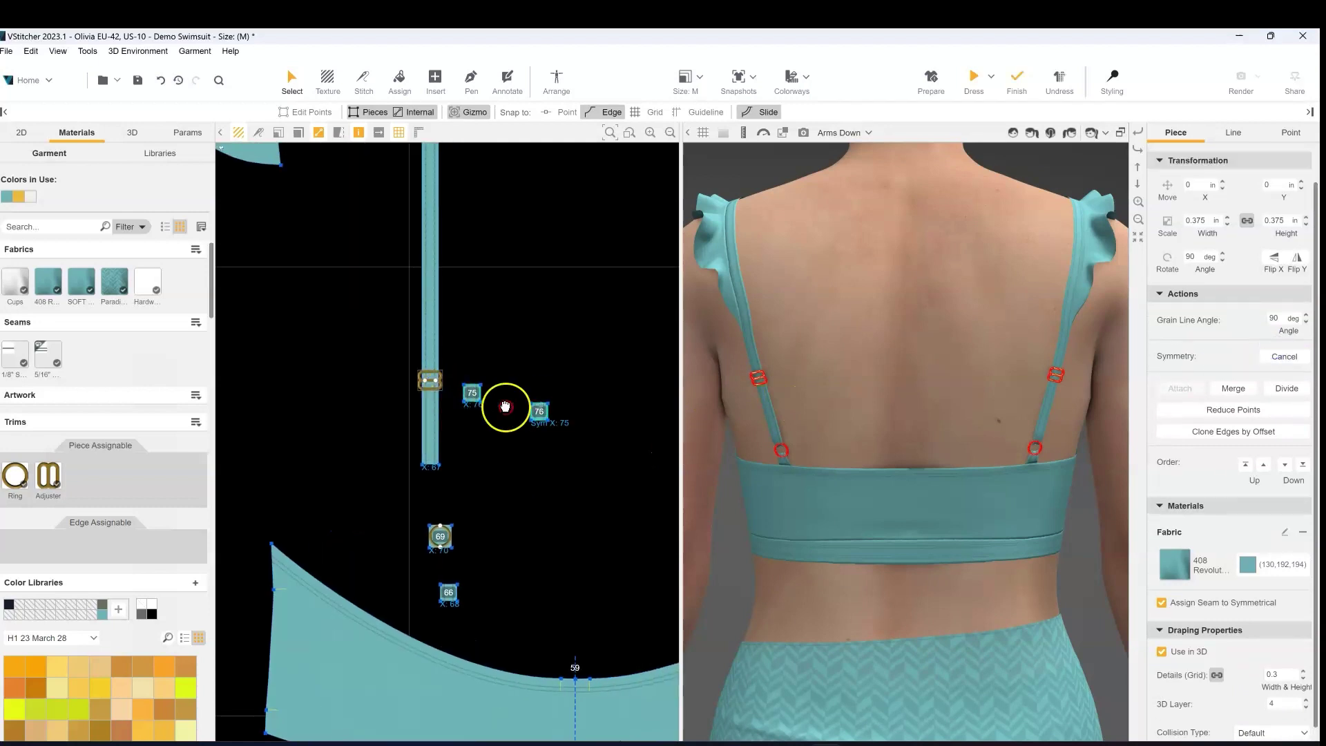
pyautogui.scroll(5, 556, 361)
pyautogui.click(364, 77)
pyautogui.click(527, 400)
pyautogui.click(344, 278)
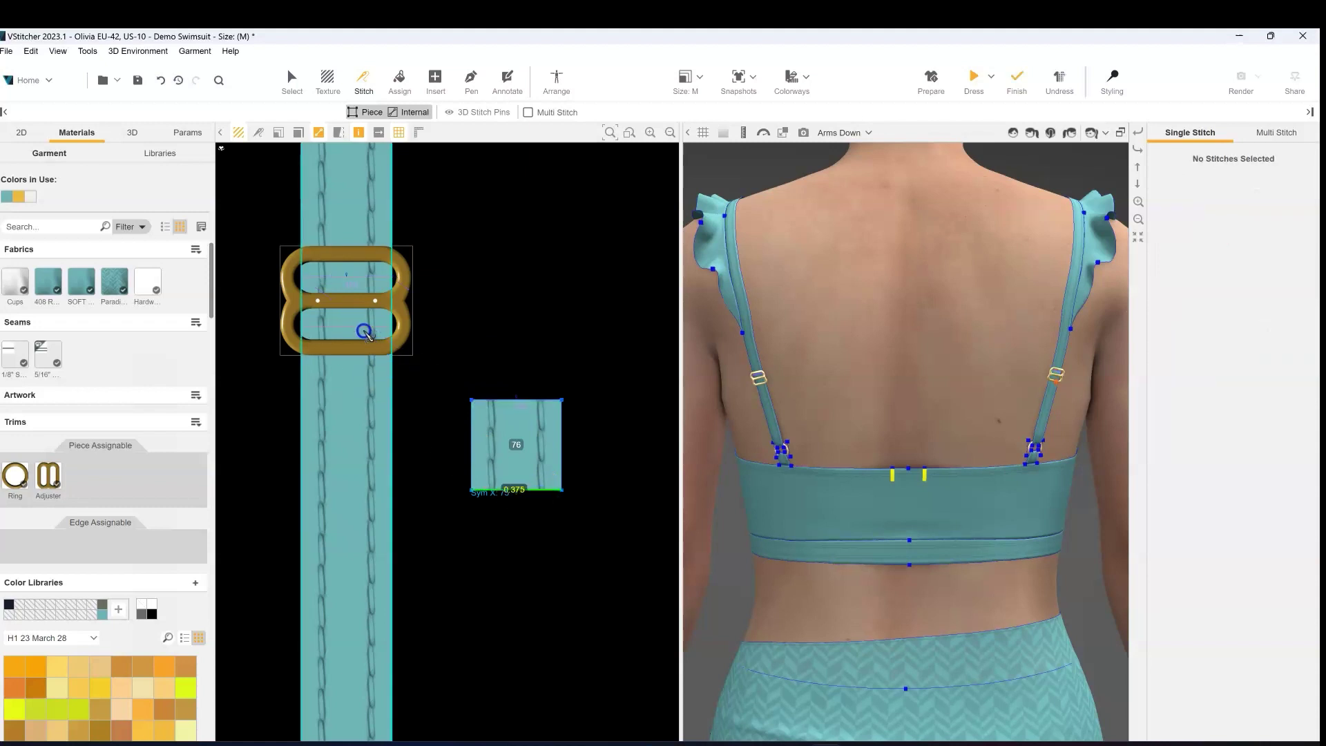
# - Arrange pieces 75 and 76 on the back torso silhouette, level with the upper back and near the straps
pyautogui.click(556, 77)
pyautogui.scroll(3, 379, 558)
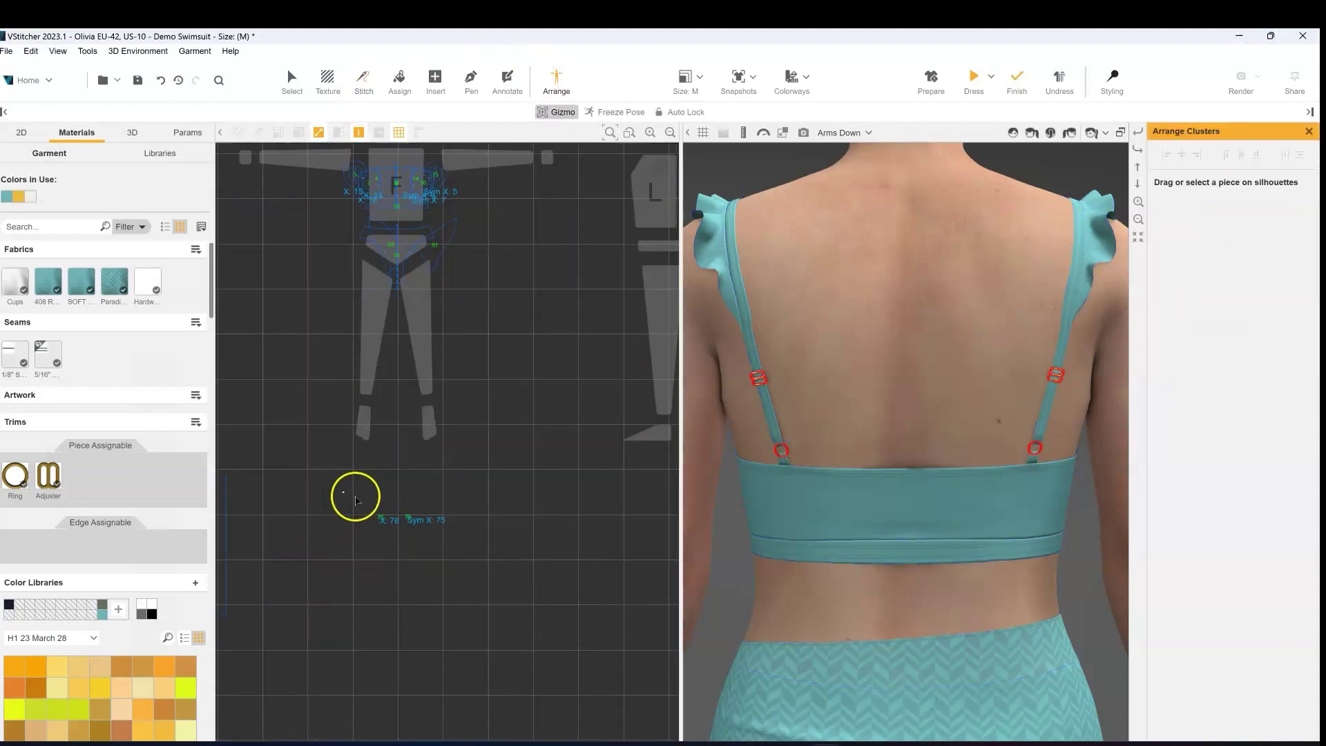
pyautogui.scroll(2, 429, 529)
pyautogui.moveTo(355, 497); pyautogui.dragTo(495, 453)
pyautogui.scroll(-1, 521, 445)
pyautogui.moveTo(548, 438); pyautogui.dragTo(335, 584, button='middle')
pyautogui.scroll(6, 585, 288)
pyautogui.moveTo(336, 580); pyautogui.dragTo(599, 301)
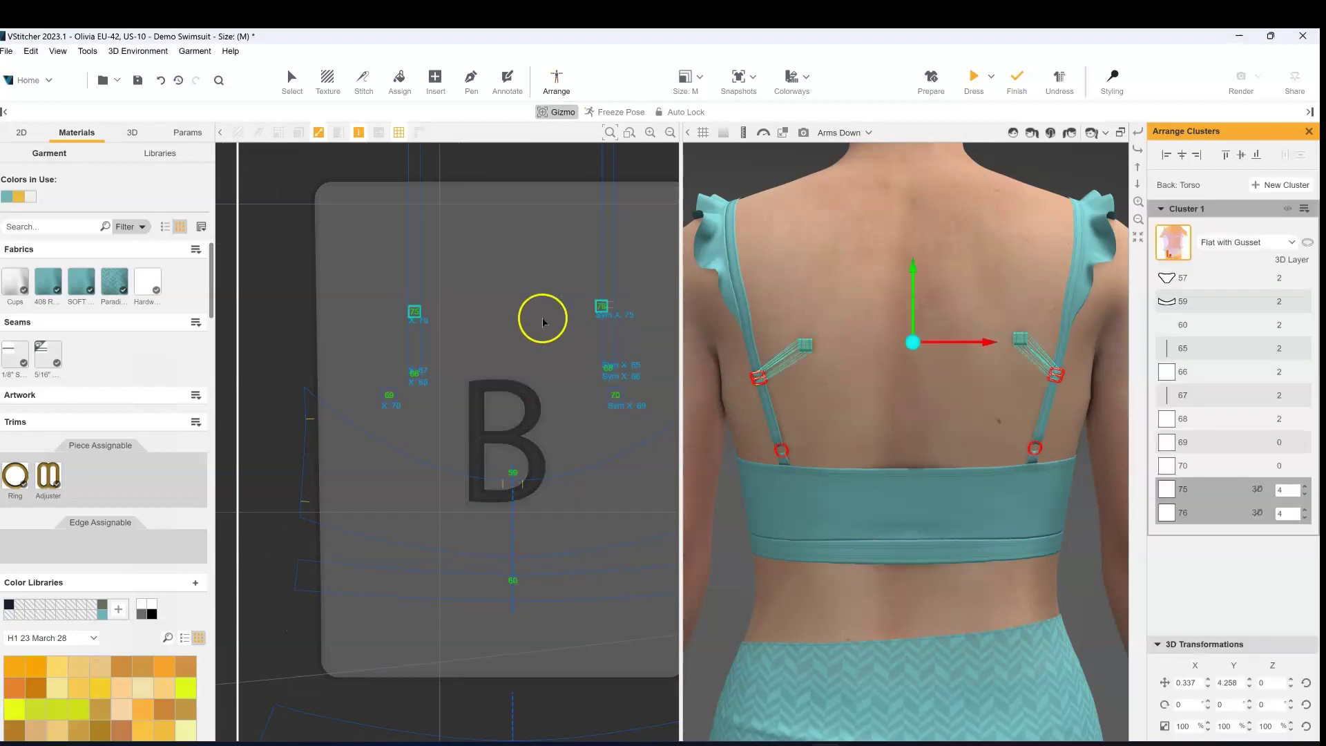
# - Move piece 75 outward and slightly down to bring the symmetric pair closer to the adjusters, and dress the garment
pyautogui.scroll(3, 435, 333)
pyautogui.click(425, 357)
pyautogui.moveTo(426, 358); pyautogui.dragTo(368, 326)
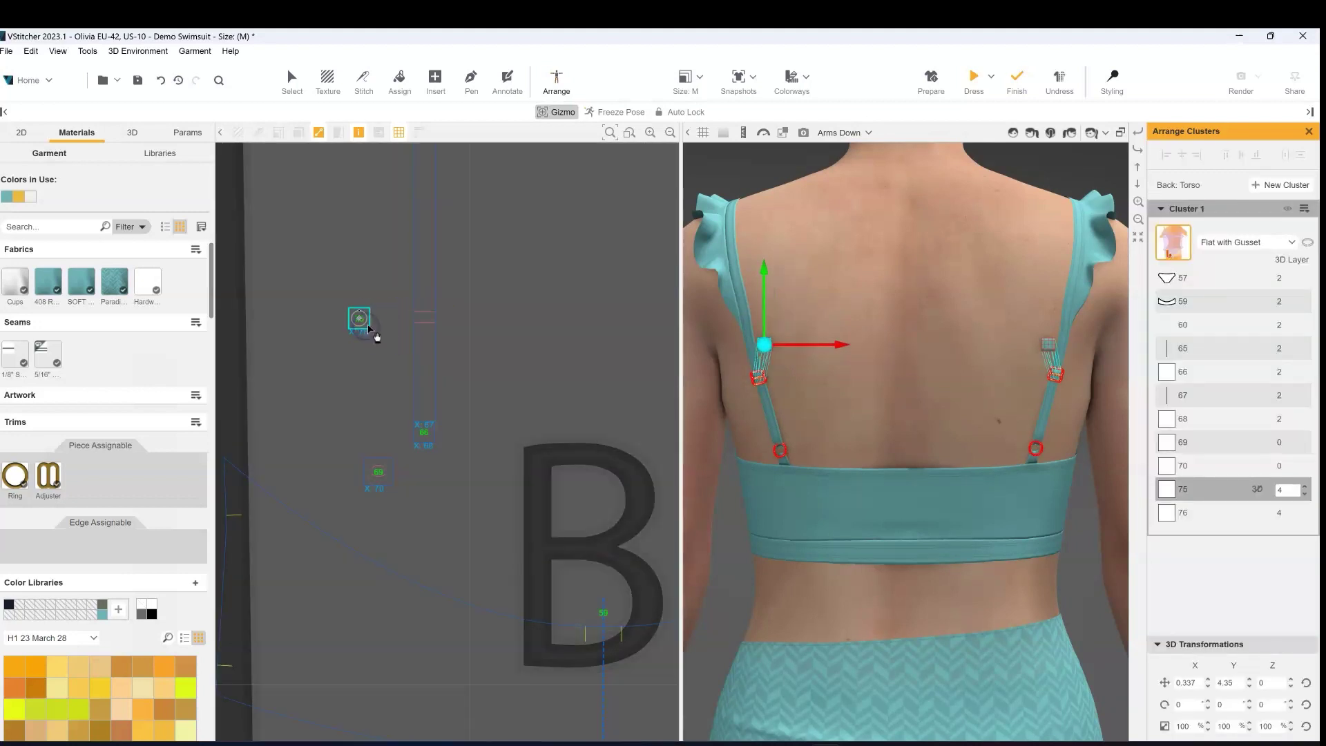
pyautogui.click(363, 359)
pyautogui.click(973, 80)
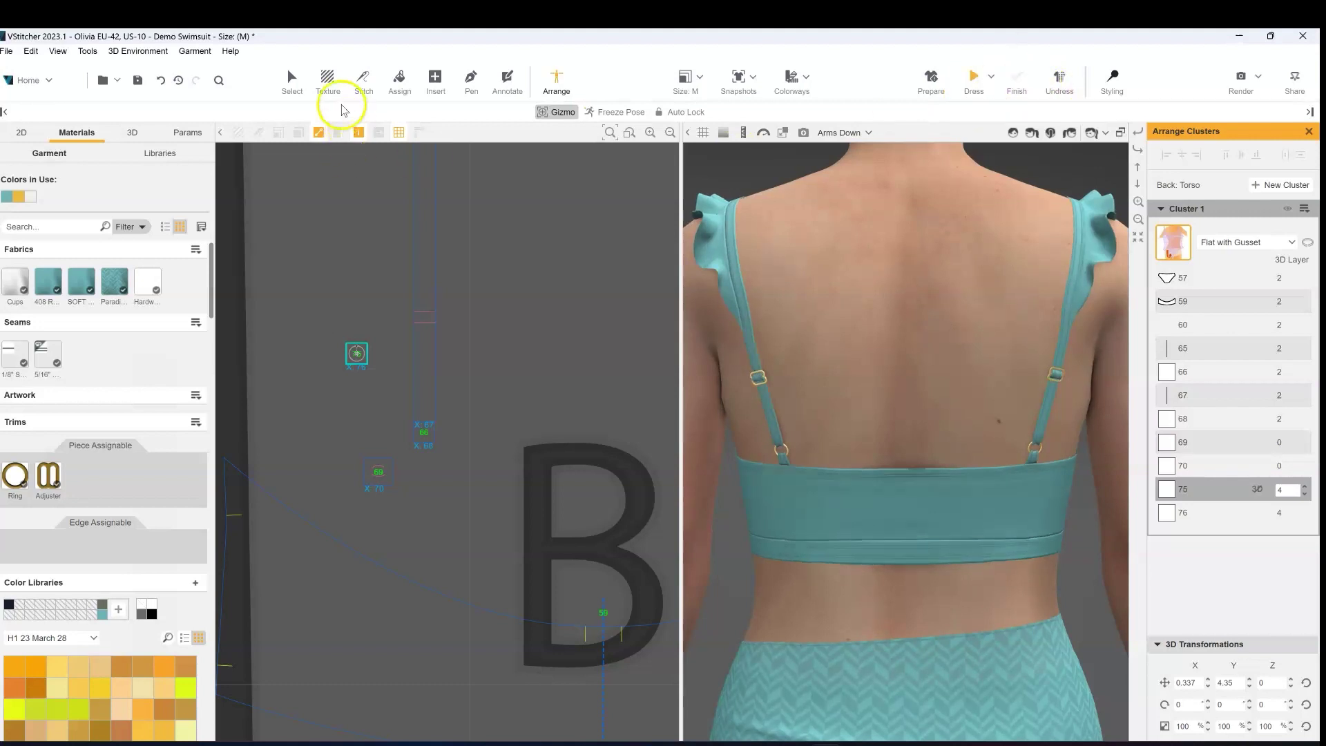
# - Examine the adjusters and strap loops on both sides of the back in 3D, and return to the straight back view
pyautogui.click(290, 80)
pyautogui.moveTo(738, 380); pyautogui.dragTo(757, 488)
pyautogui.scroll(3, 775, 518)
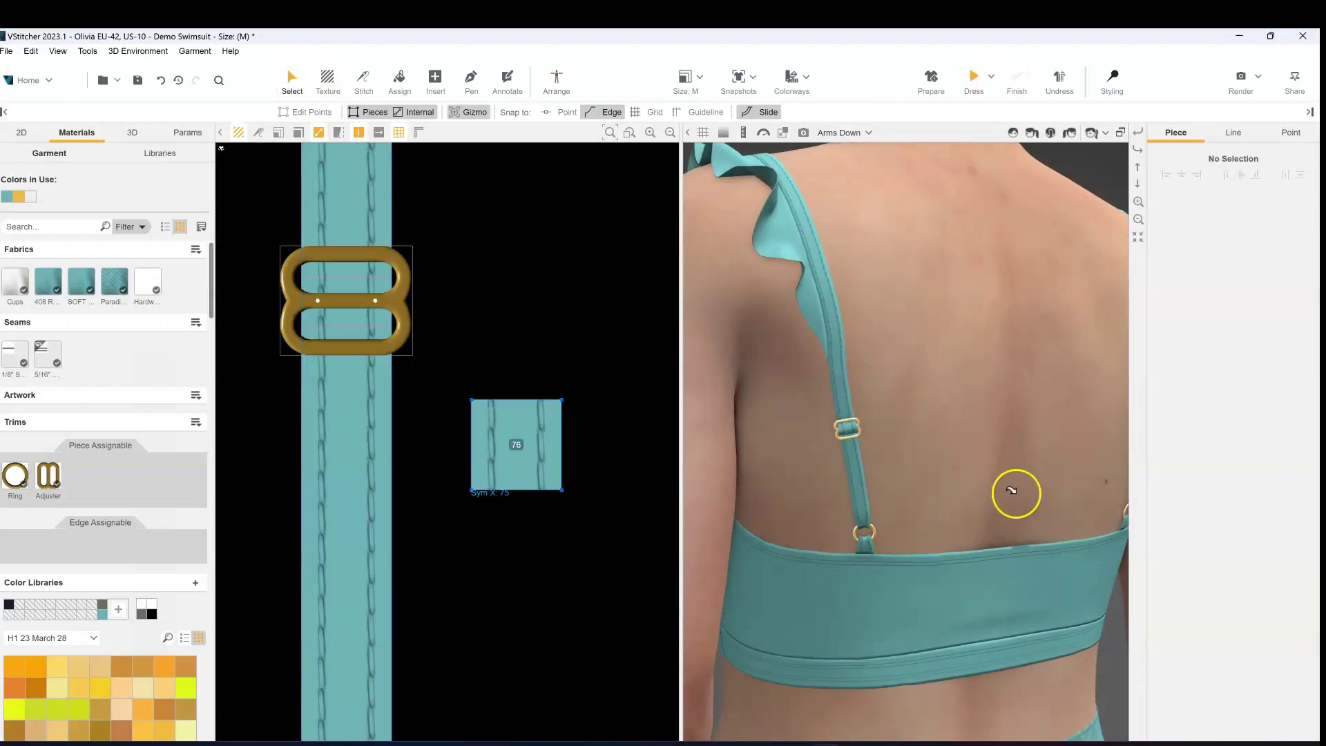
pyautogui.click(1138, 150)
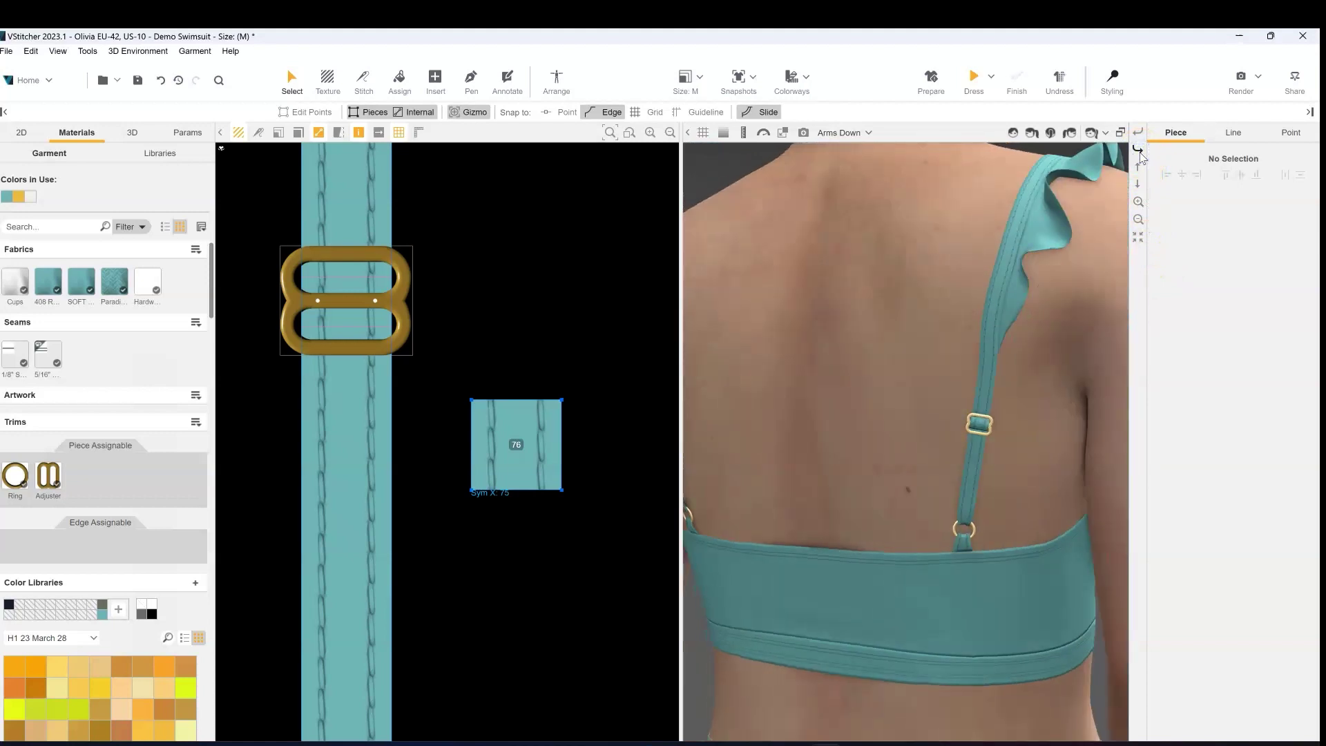
pyautogui.scroll(-5, 980, 297)
pyautogui.click(1048, 132)
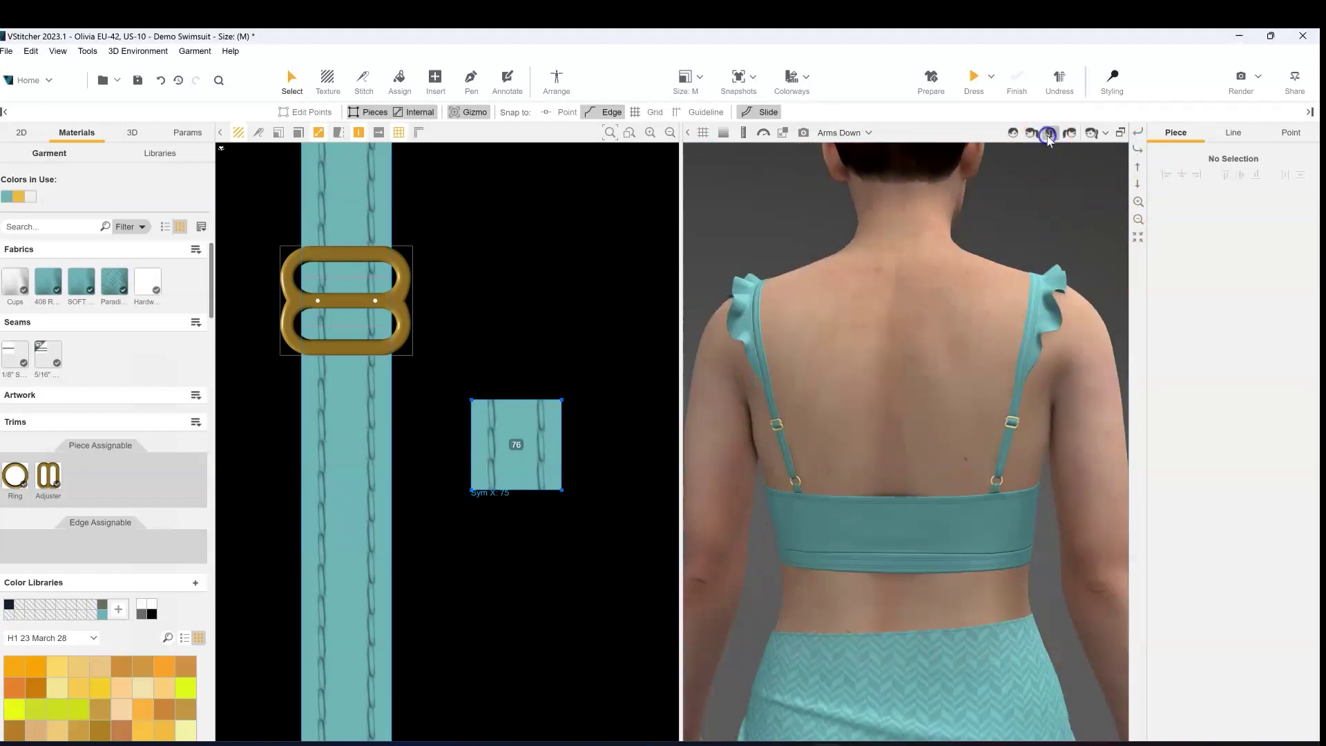